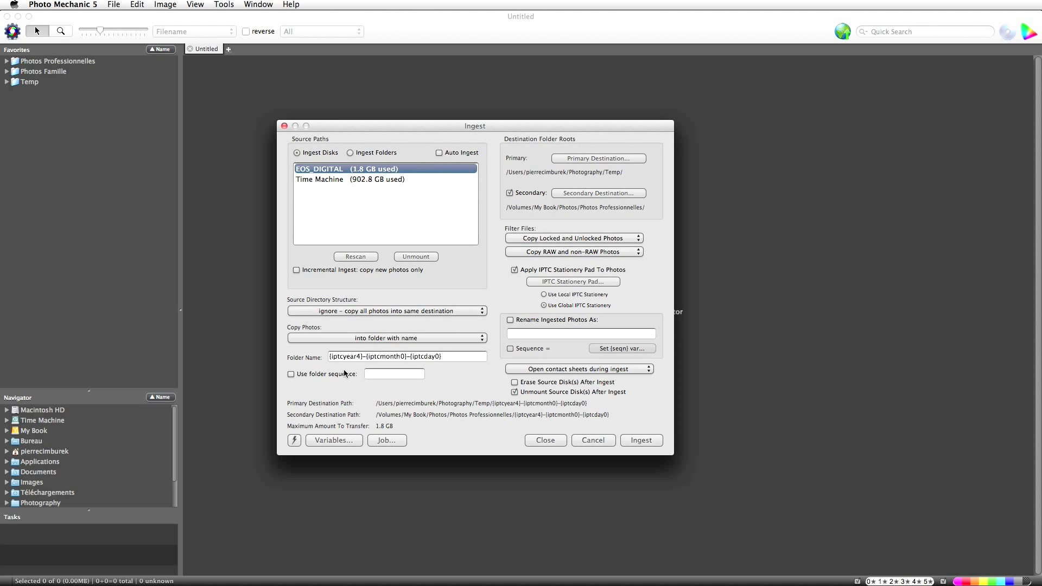
Append the client's name after the date variables in the folder name and ingest the 50 photos.
double_click(346, 356)
double_click(387, 356)
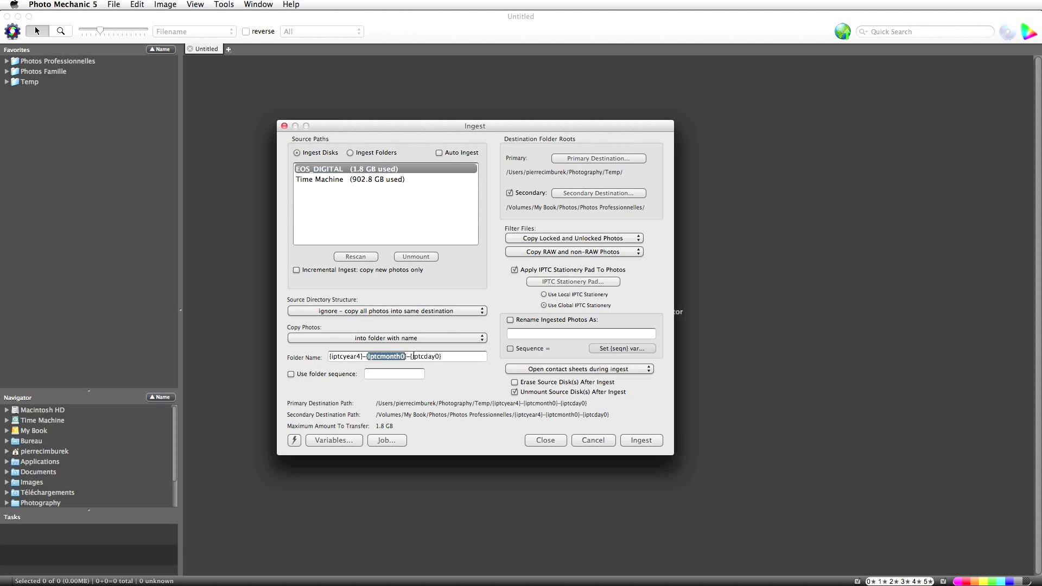
double_click(427, 356)
left_click(459, 357)
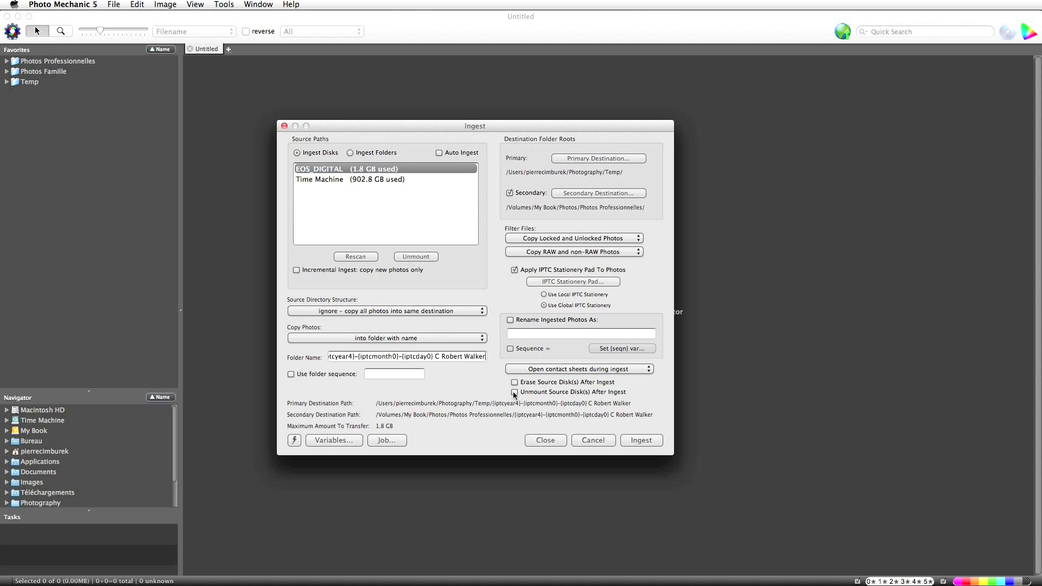
left_click(633, 440)
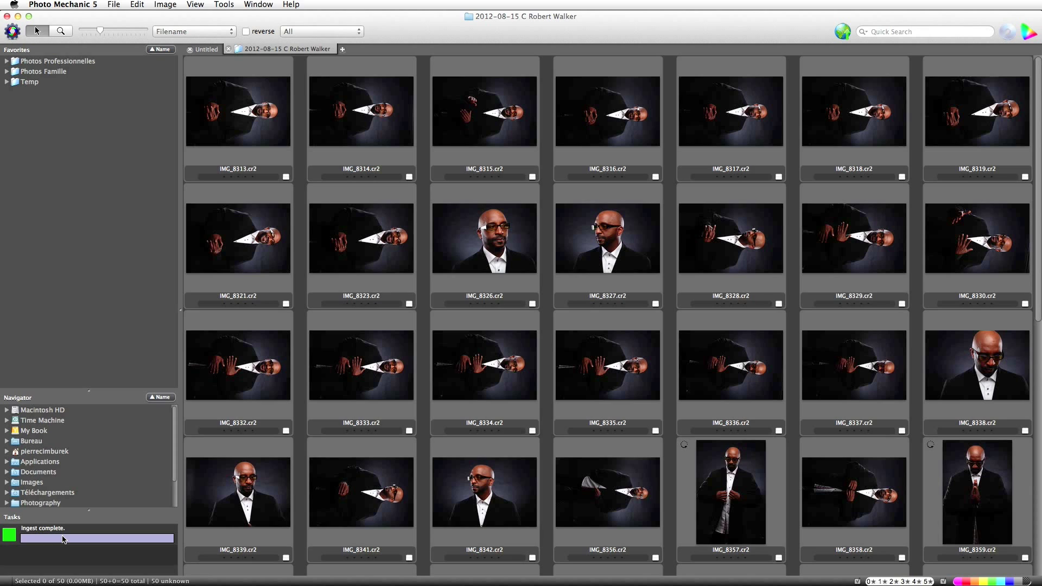
Expand Temp and Photos Professionnelles in Favorites and open the 2012-08-15 shoot folder.
left_click(7, 82)
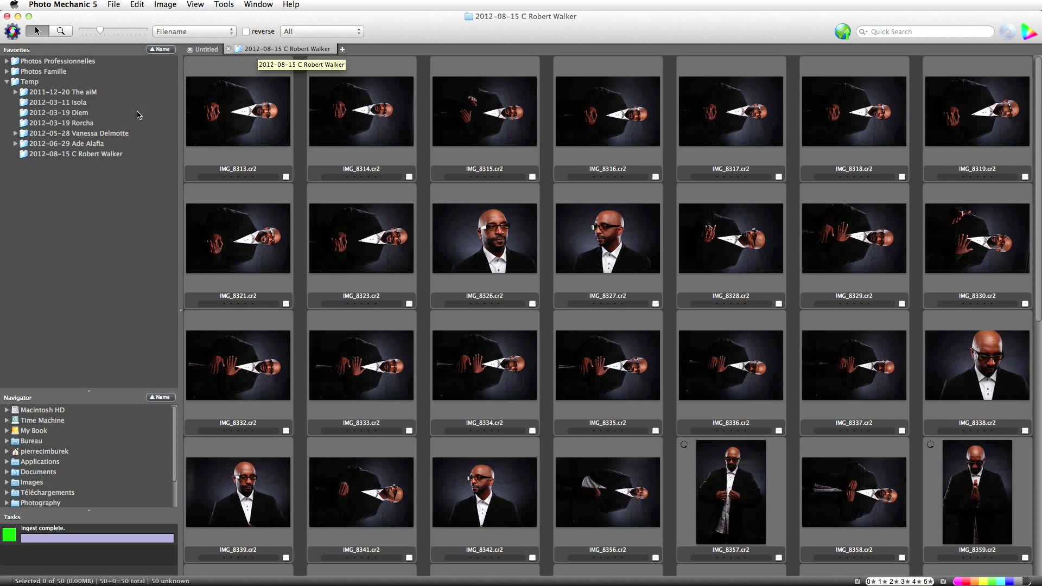
left_click(7, 62)
left_click_drag(176, 112, 166, 299)
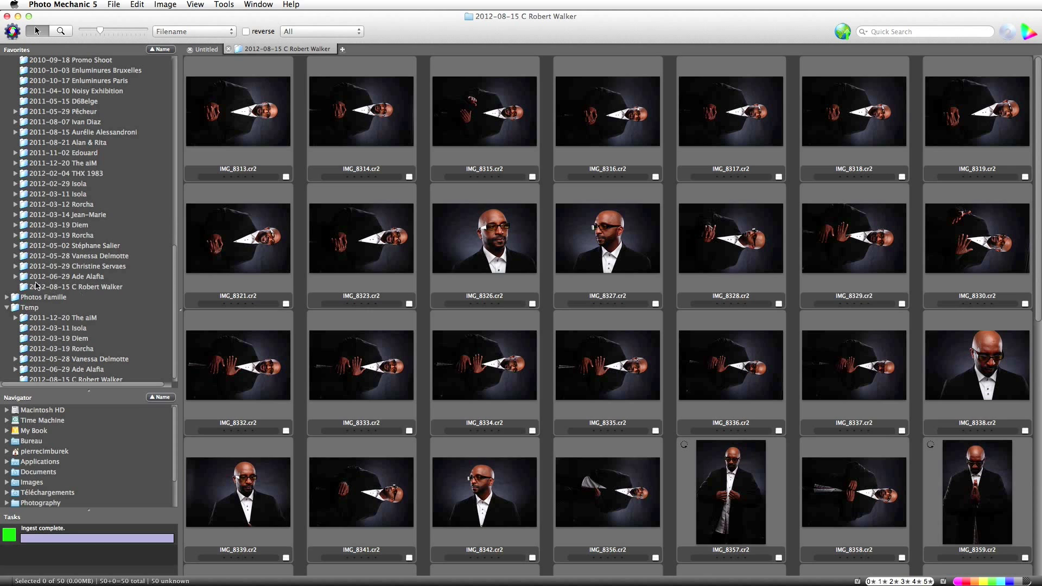
double_click(103, 289)
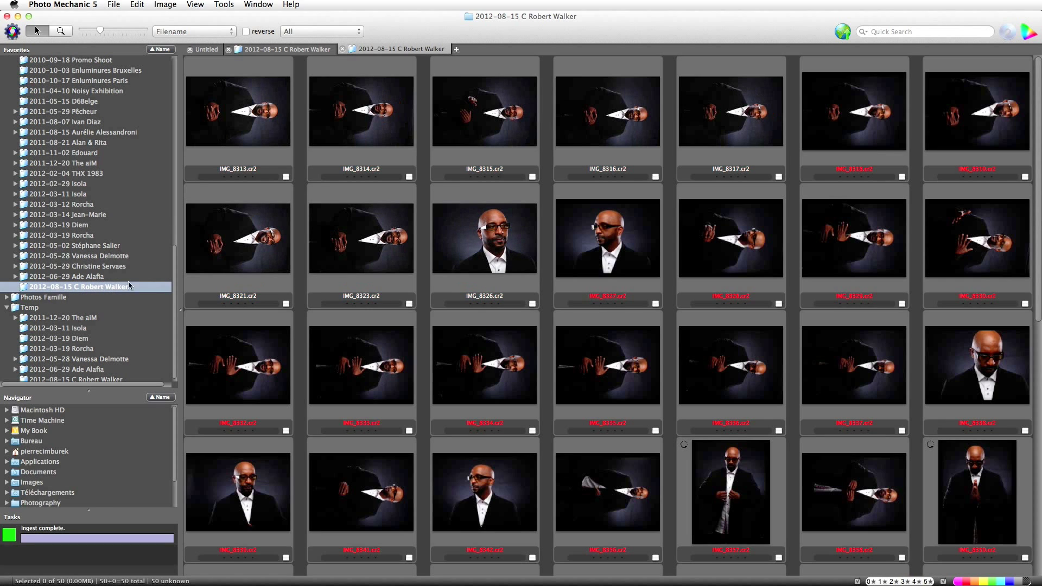
scroll(673, 400, "down", 10)
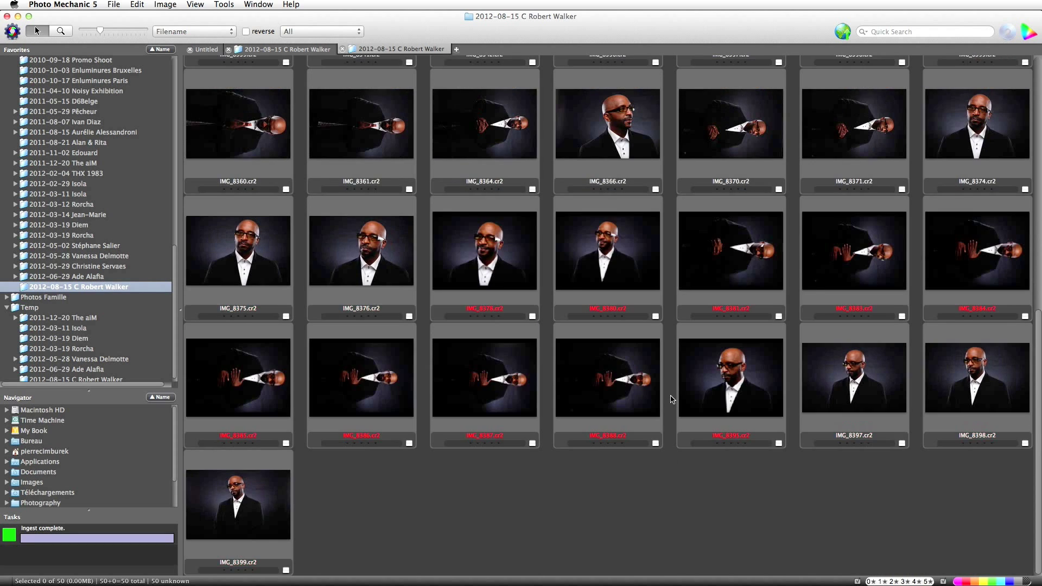
scroll(672, 400, "up", 10)
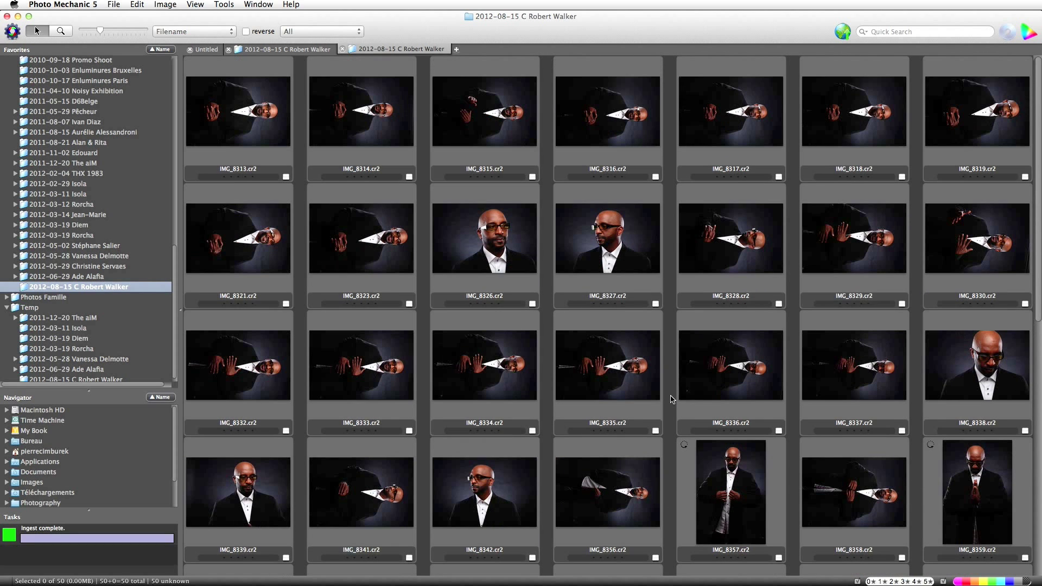
Close the duplicate contact sheet and collapse Photos Professionnelles.
left_click(342, 50)
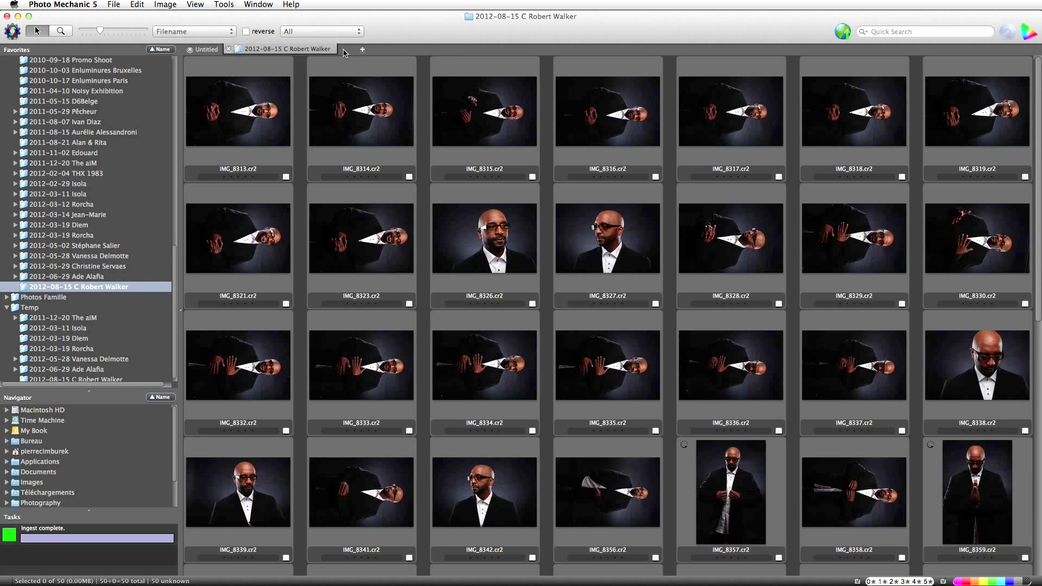
left_click_drag(177, 251, 190, 57)
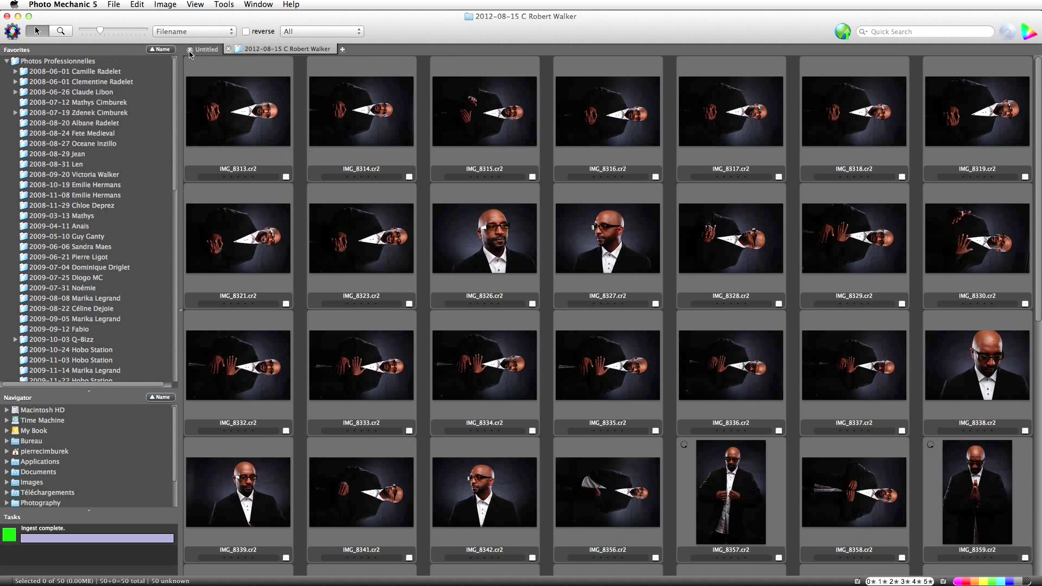
left_click(7, 62)
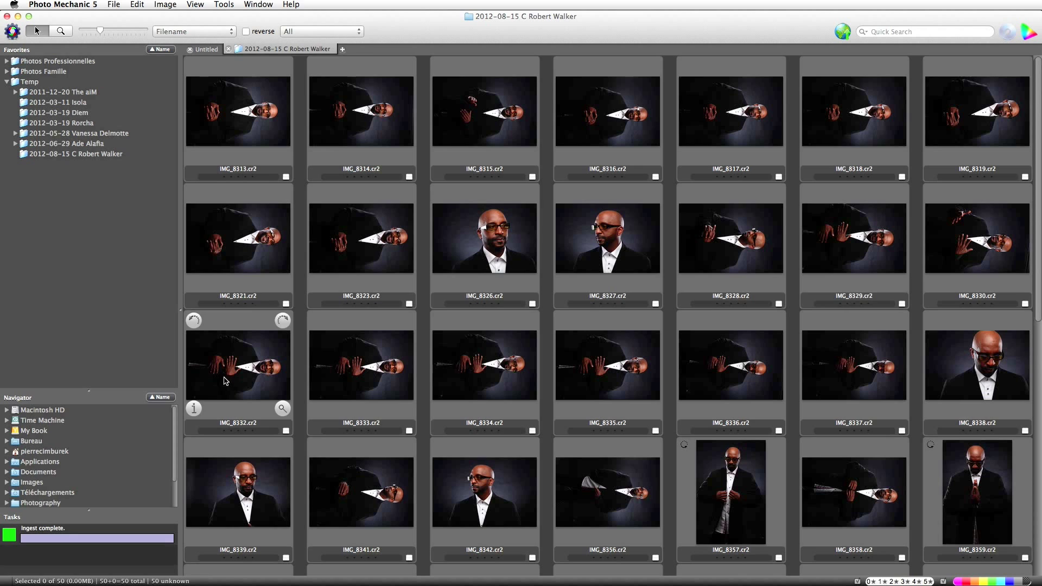
mouse_move(217, 146)
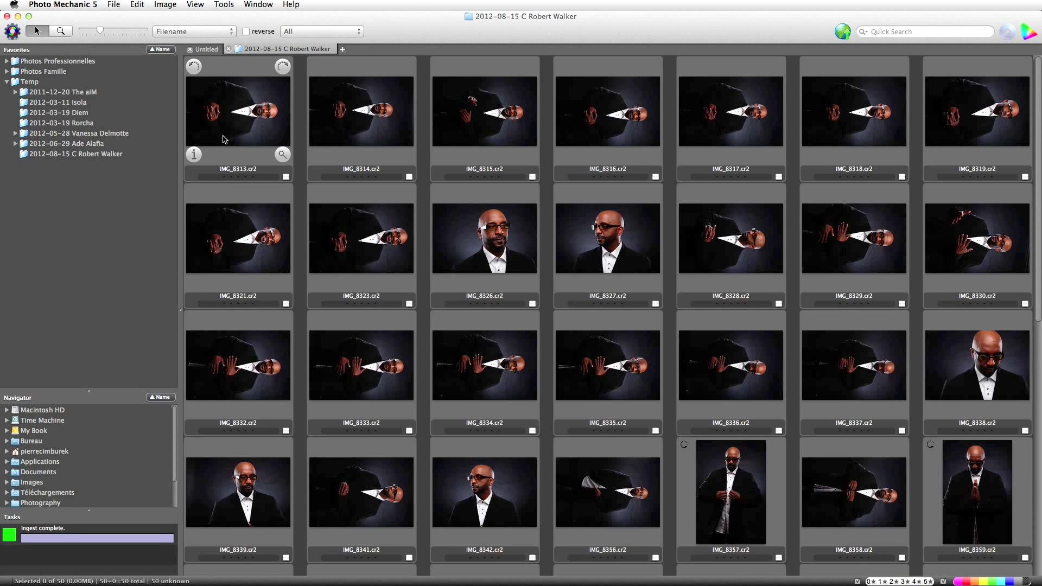
Select the 21 sideways thumbnails from IMG_8313 through IMG_8358 on the first screen.
left_click(284, 137)
left_click(361, 114, "shift")
left_click(485, 114, "shift")
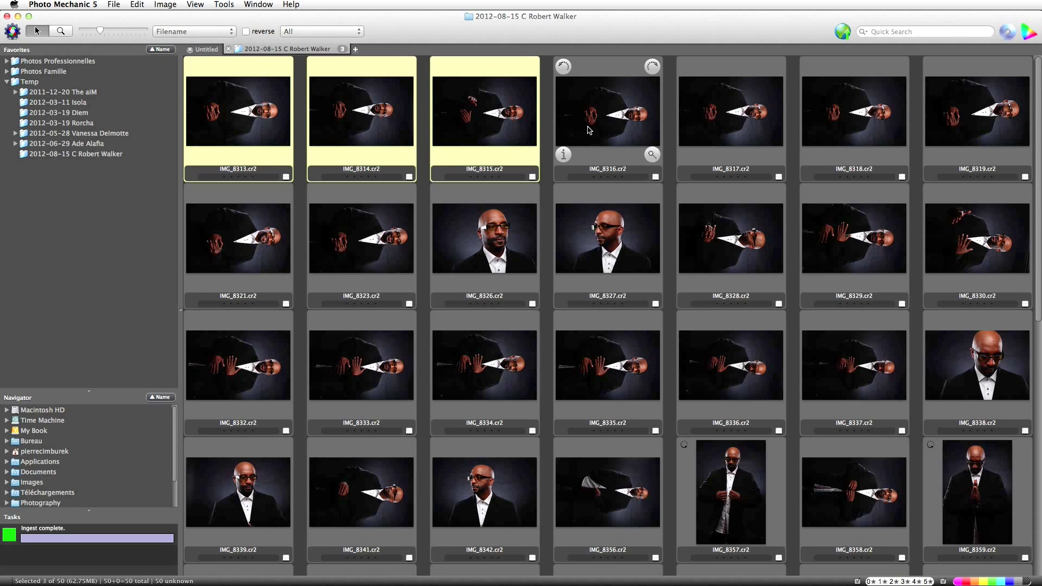
left_click(608, 114, "shift")
left_click(731, 114, "shift")
left_click(854, 114, "shift")
left_click(955, 114, "super")
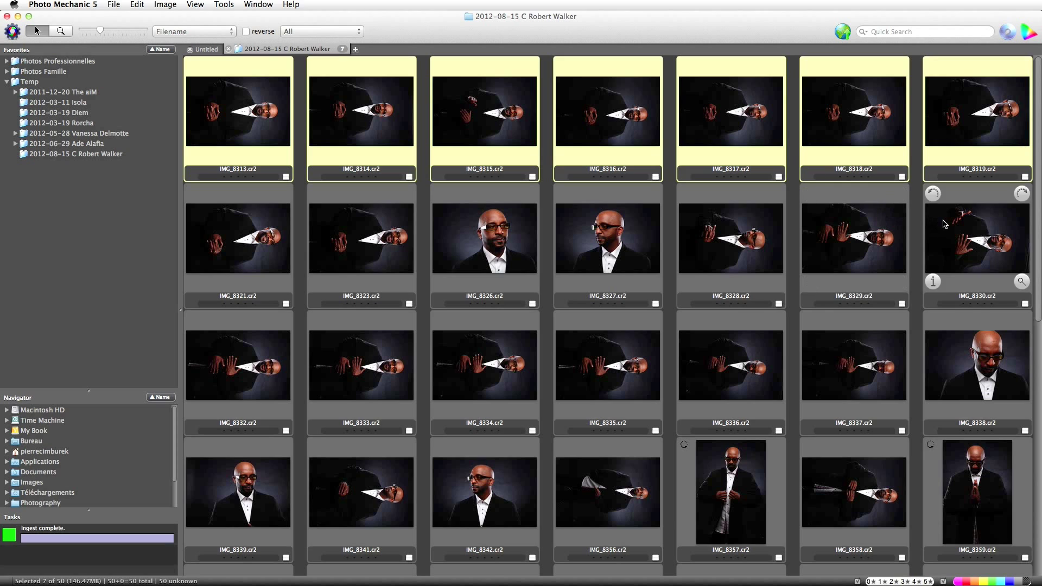
left_click(960, 239, "super")
left_click(847, 239, "super")
left_click(683, 244, "super")
left_click(374, 247, "super")
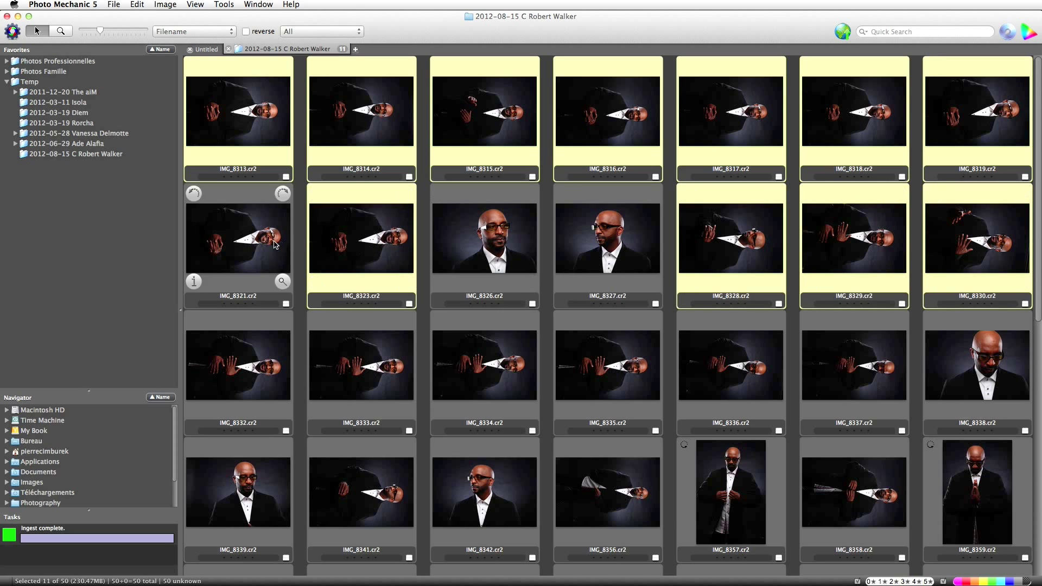
left_click(273, 265, "super")
left_click(275, 373, "super")
left_click(385, 374, "super")
left_click(496, 376, "super")
left_click(566, 375, "super")
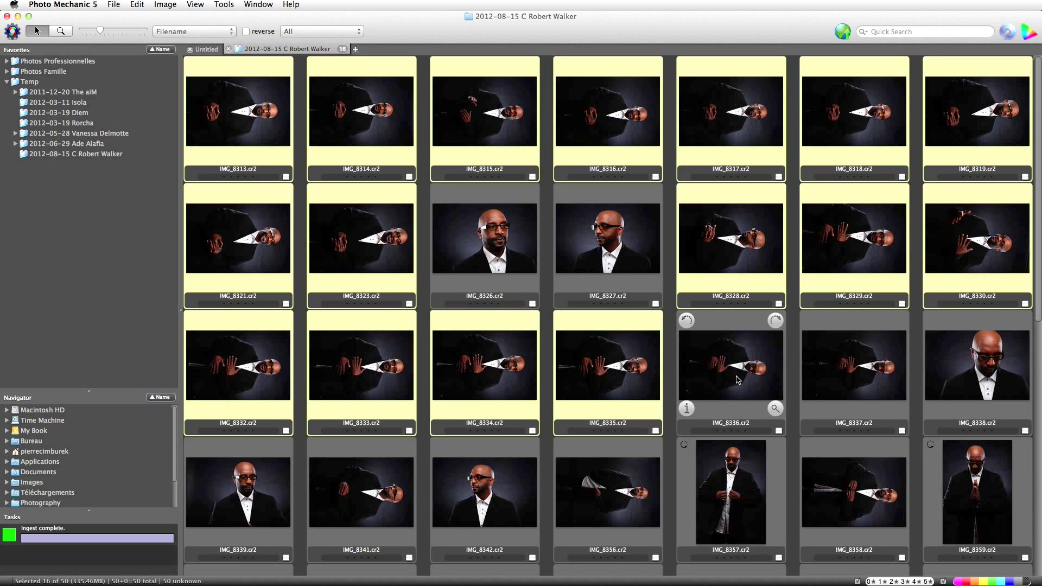
left_click(721, 374, "super")
left_click(846, 375, "super")
left_click(847, 494, "super")
left_click(602, 497, "super")
left_click(394, 501, "super")
Add the 12 further sideways shots, IMG_8360 through IMG_8388, to the selection.
scroll(394, 501, "down", 5)
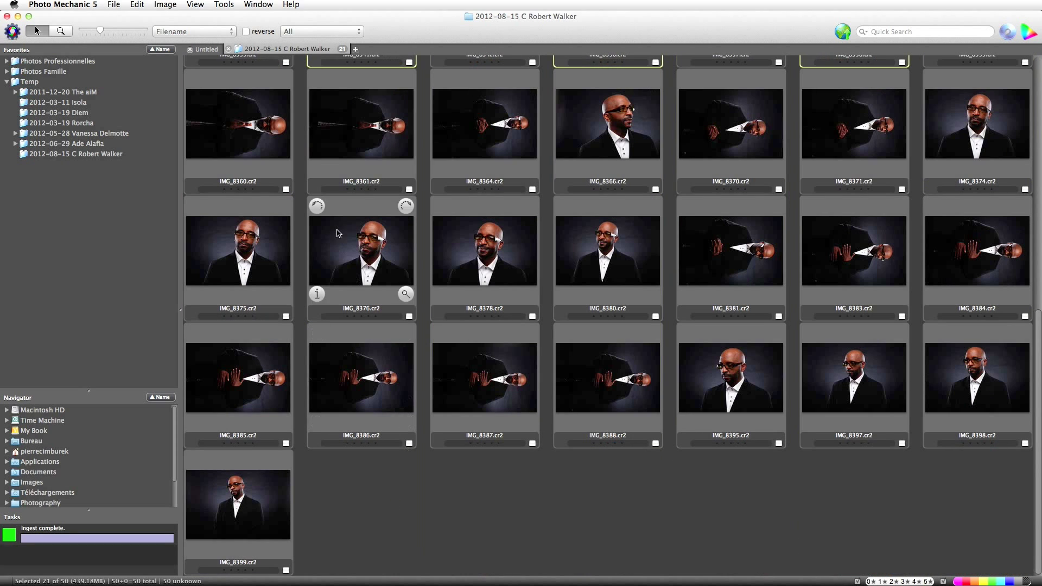
left_click(250, 135, "super")
left_click(347, 135, "super")
left_click(483, 138, "super")
left_click(716, 142, "super")
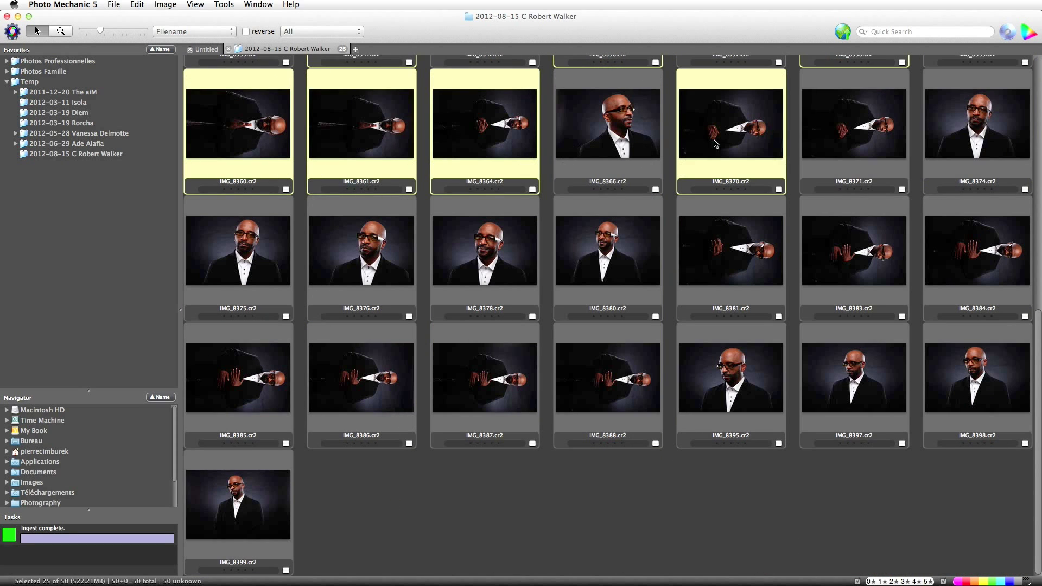
left_click(830, 133, "super")
left_click(977, 249, "super")
left_click(847, 266, "super")
left_click(746, 262, "super")
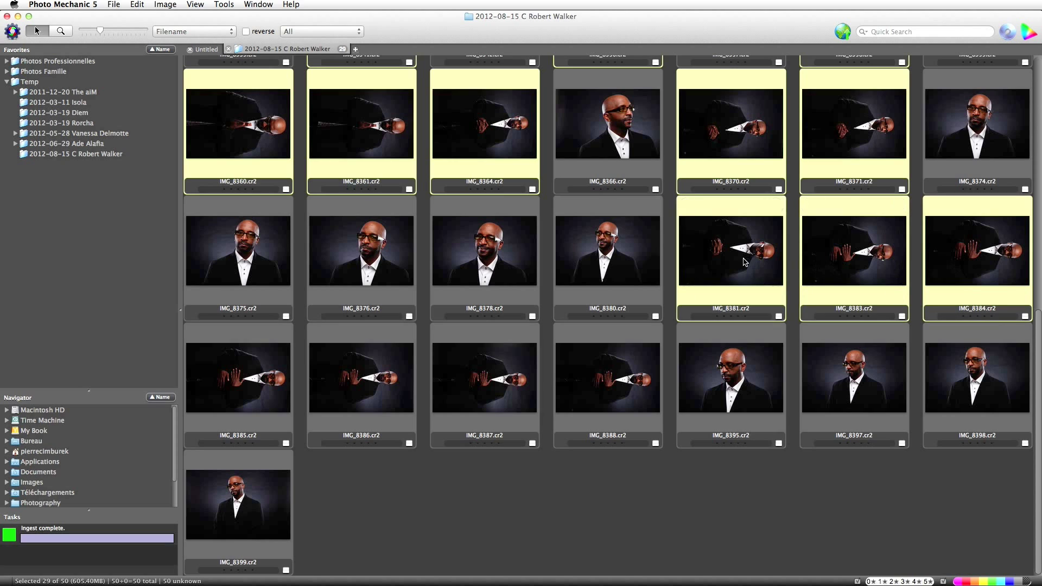
left_click(274, 369, "super")
left_click(363, 380, "super")
left_click(455, 386, "super")
left_click(600, 382, "super")
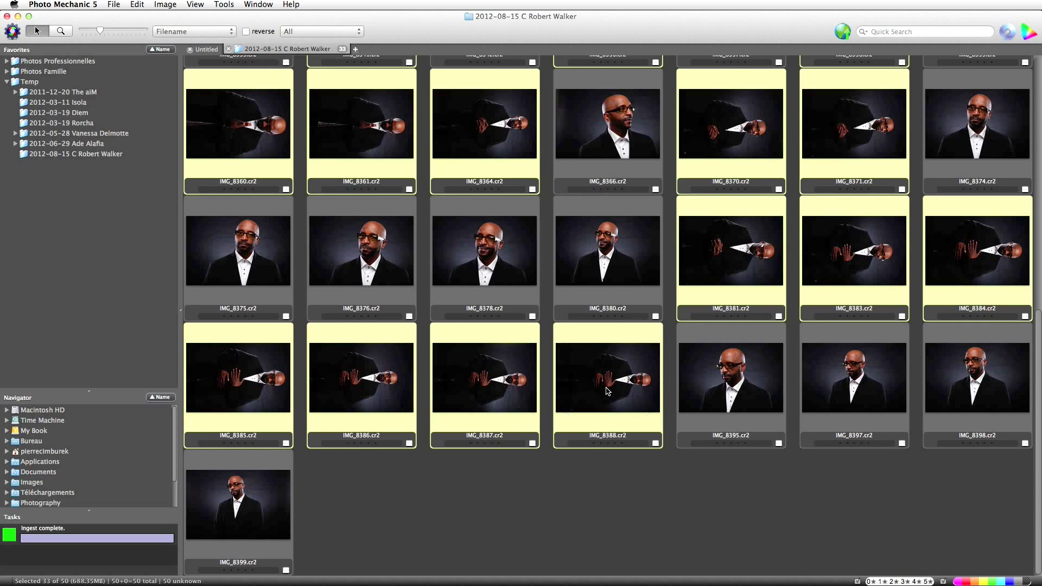
Rotate the 33 selected photos counter-clockwise to upright and deselect them.
left_click(168, 5)
left_click(219, 67)
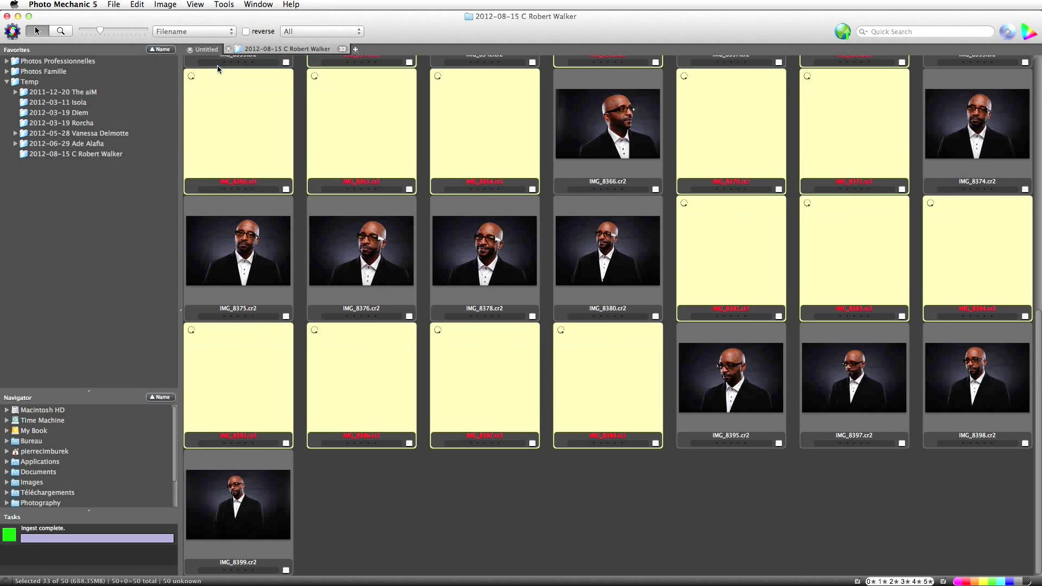
scroll(464, 326, "up", 10)
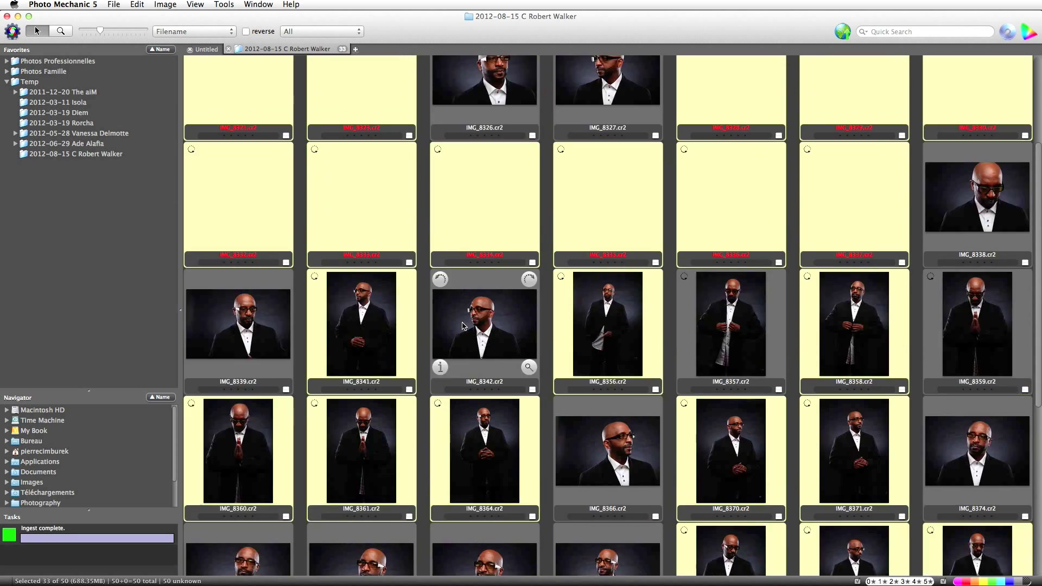
left_click(421, 256)
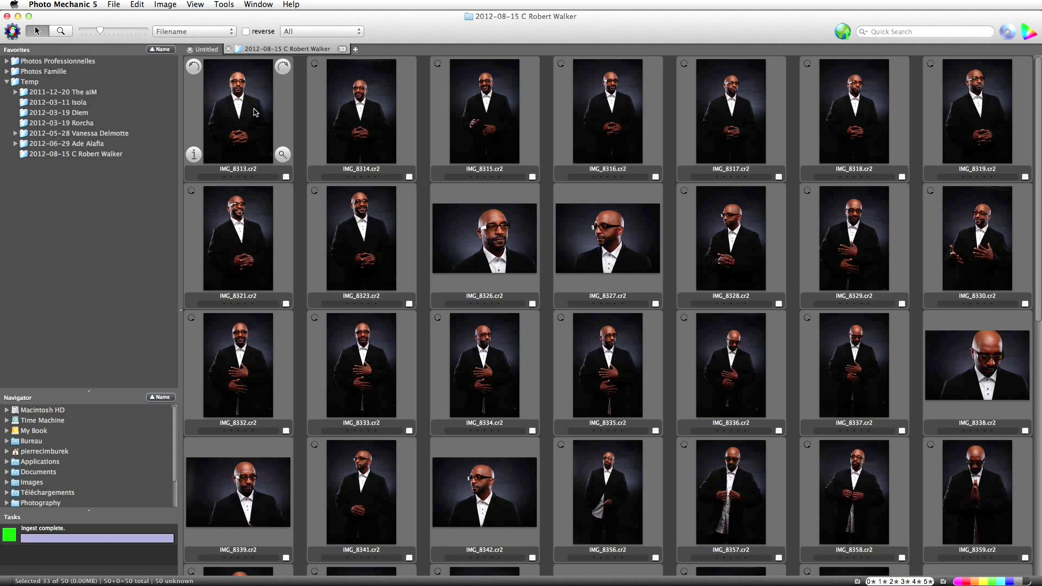
Preview IMG_8313 full-size, browse forward and tag IMG_8334 magenta.
double_click(256, 112)
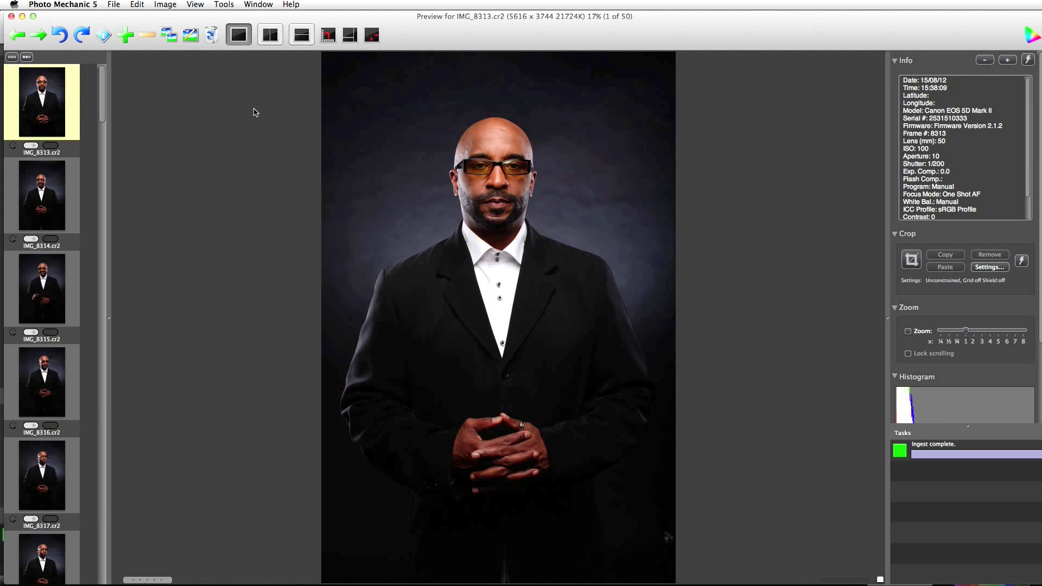
key("Right")
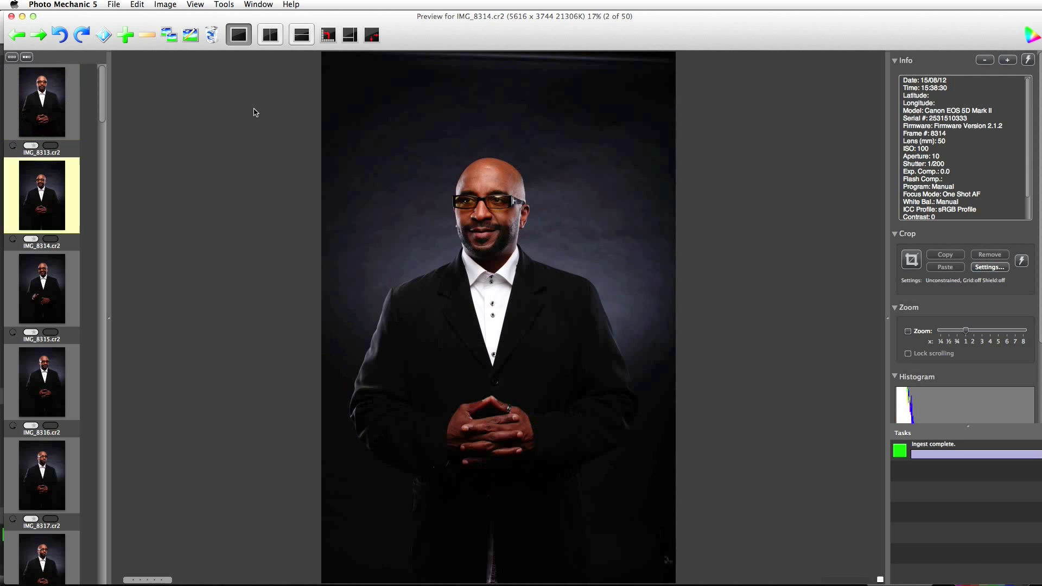
key("Right")
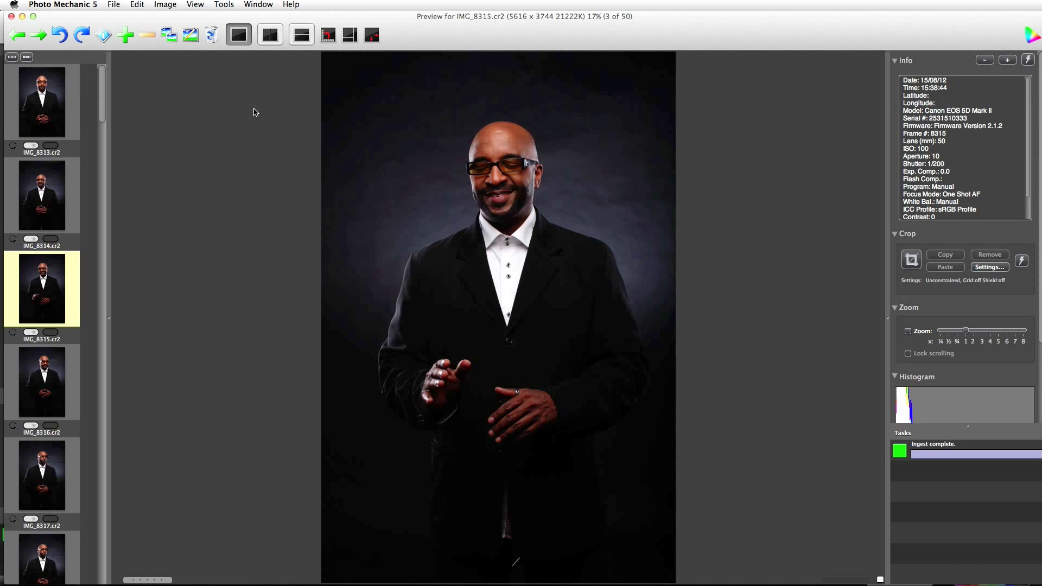
key("Right")
key("Right")
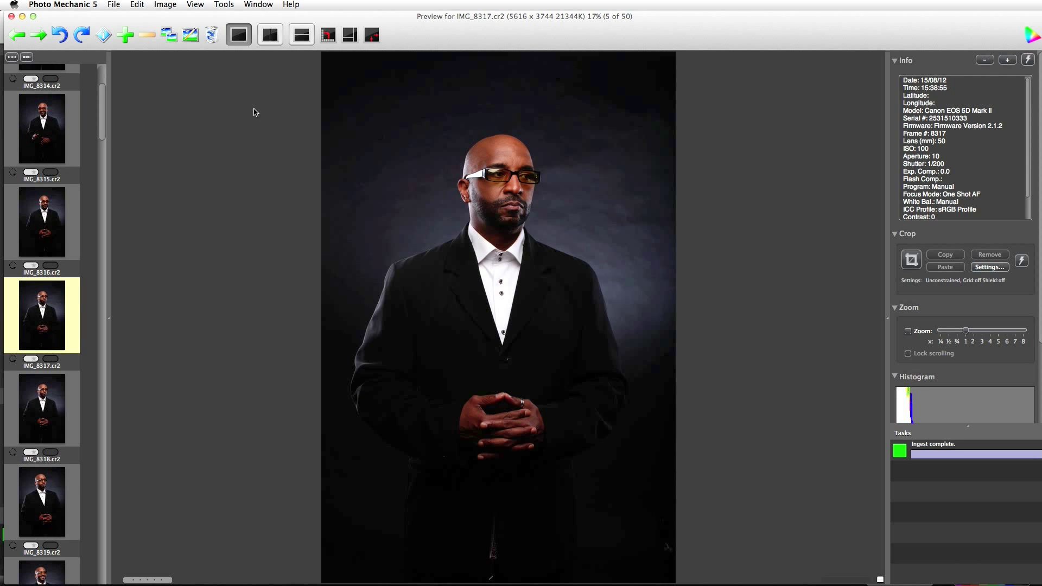
key("Right")
key("Right")
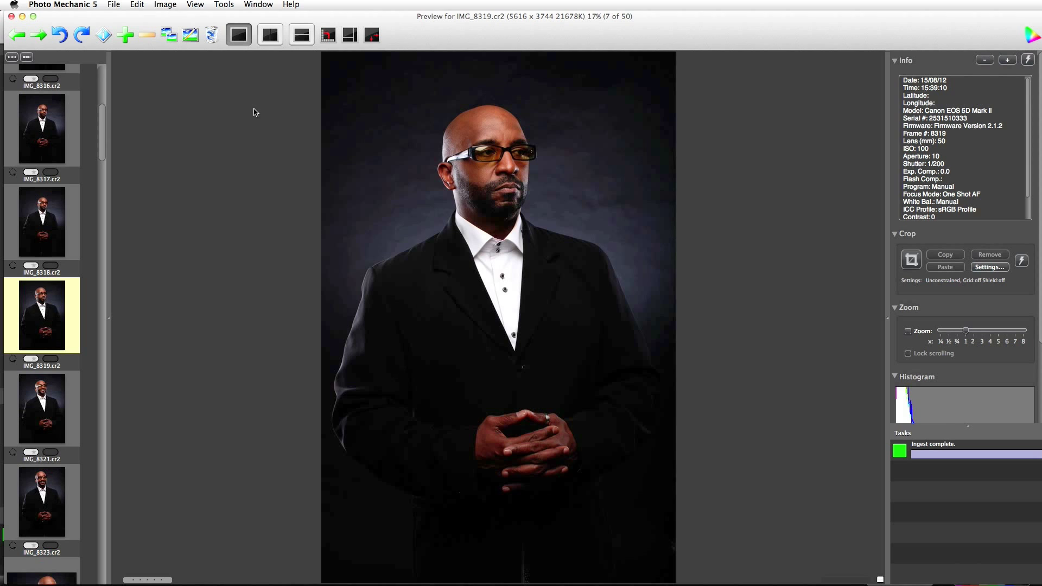
key("Right")
key("Right")
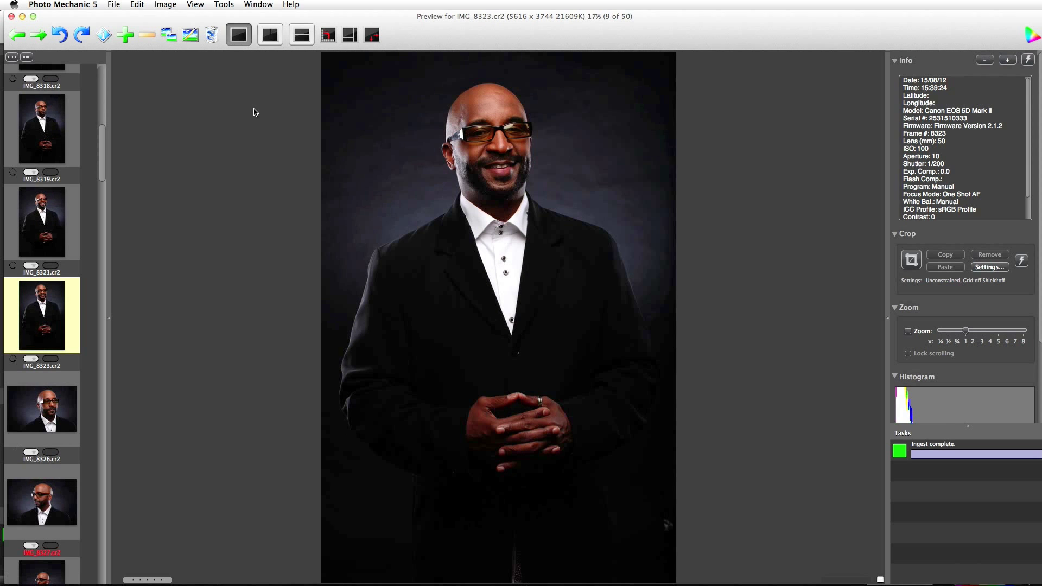
key("Right")
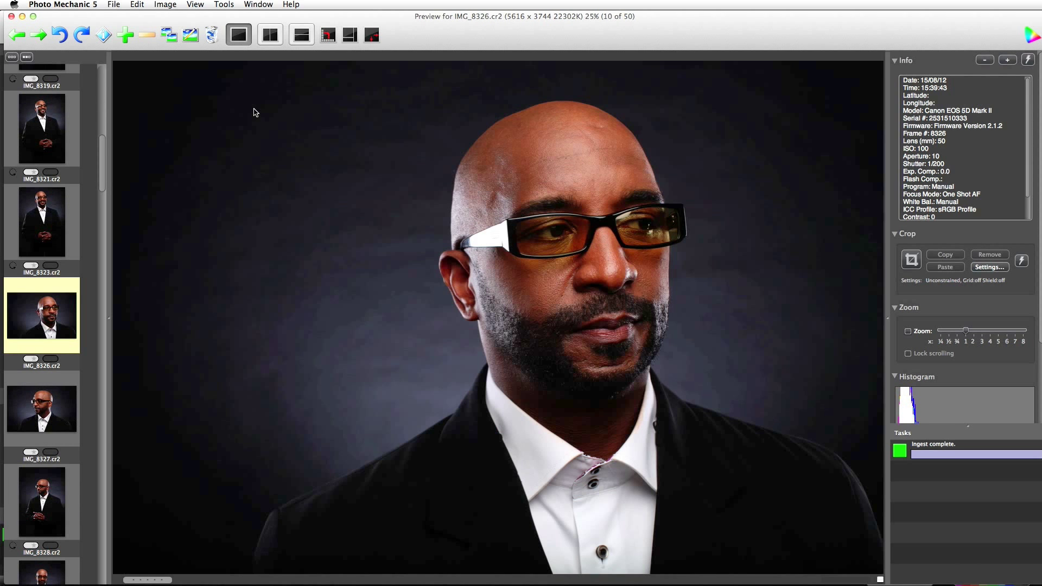
key("Right")
key("Right")
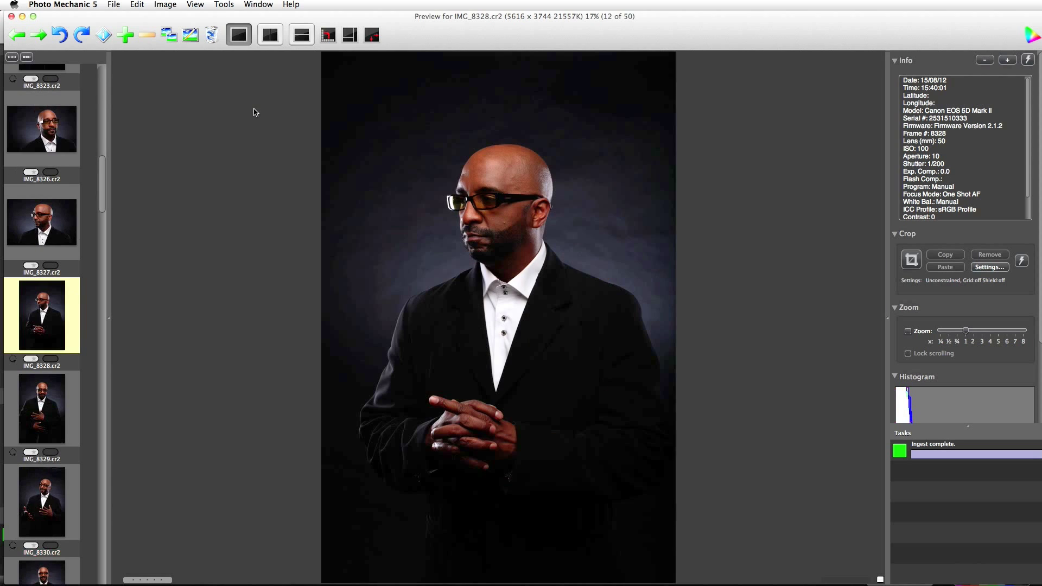
key("Right")
key("Right")
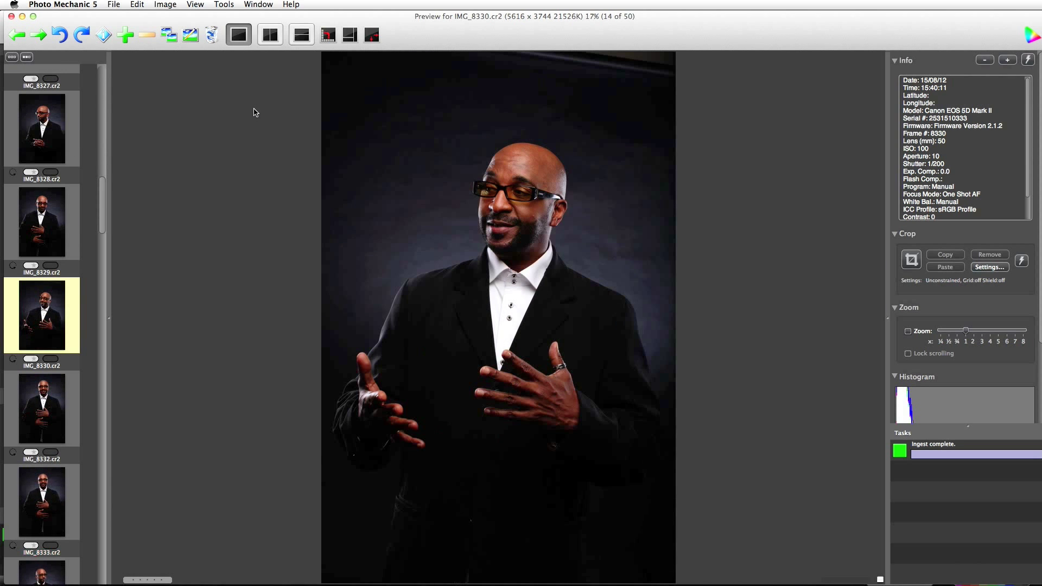
key("Right")
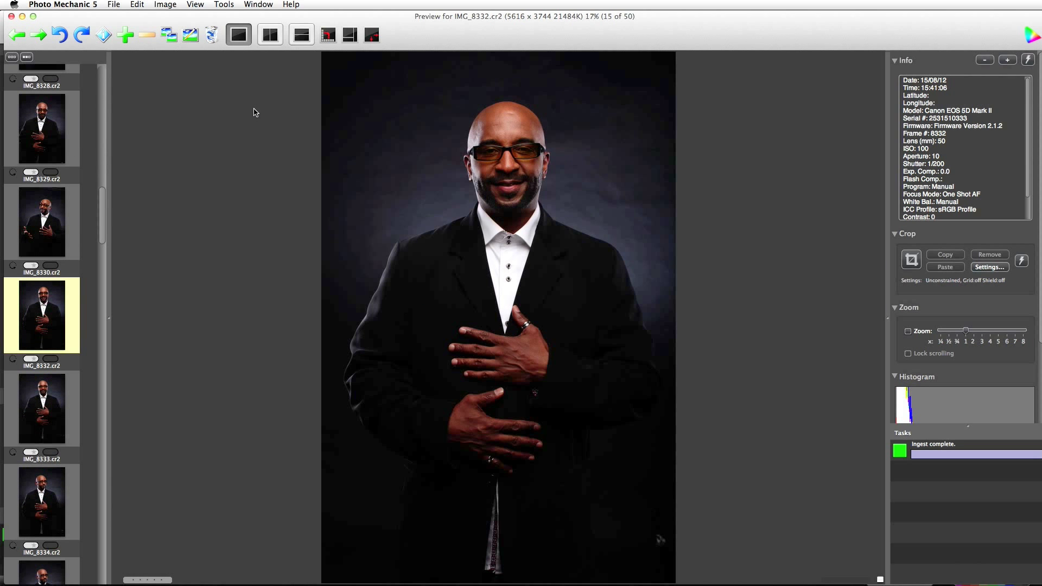
key("Right")
key("Right")
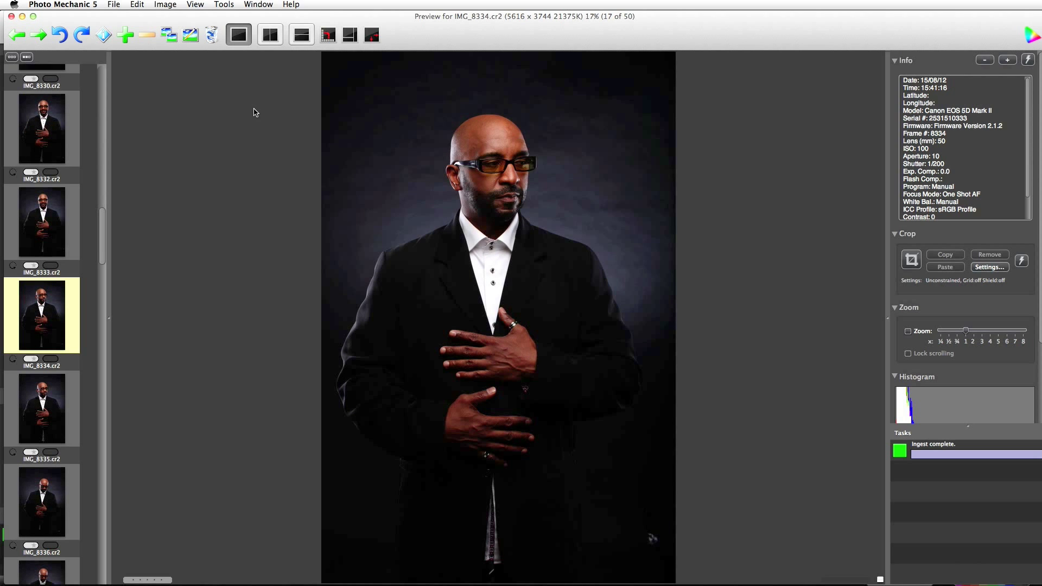
key("7")
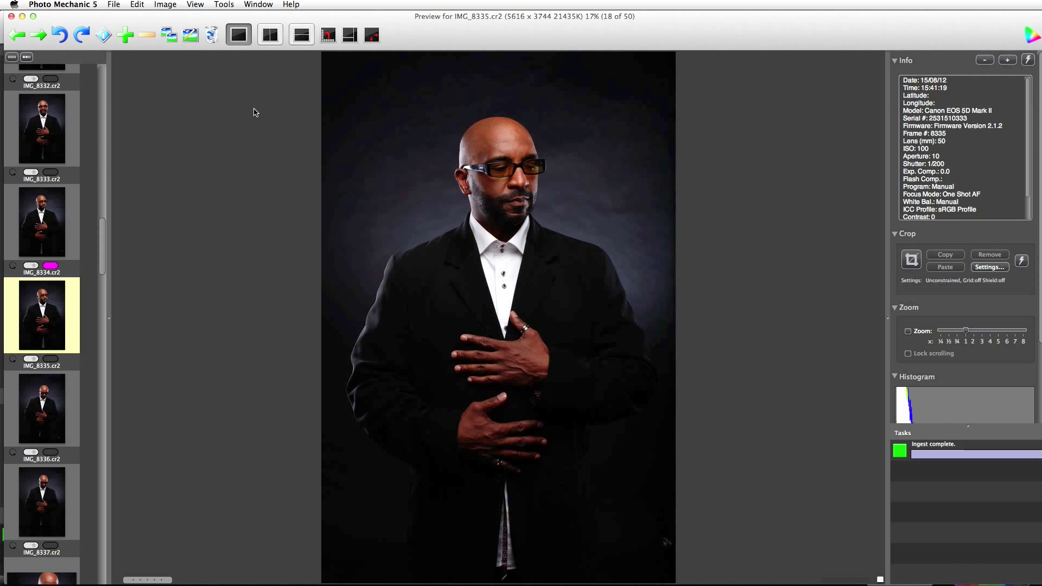
Tag IMG_8337 magenta and settle on IMG_8338.
key("Left")
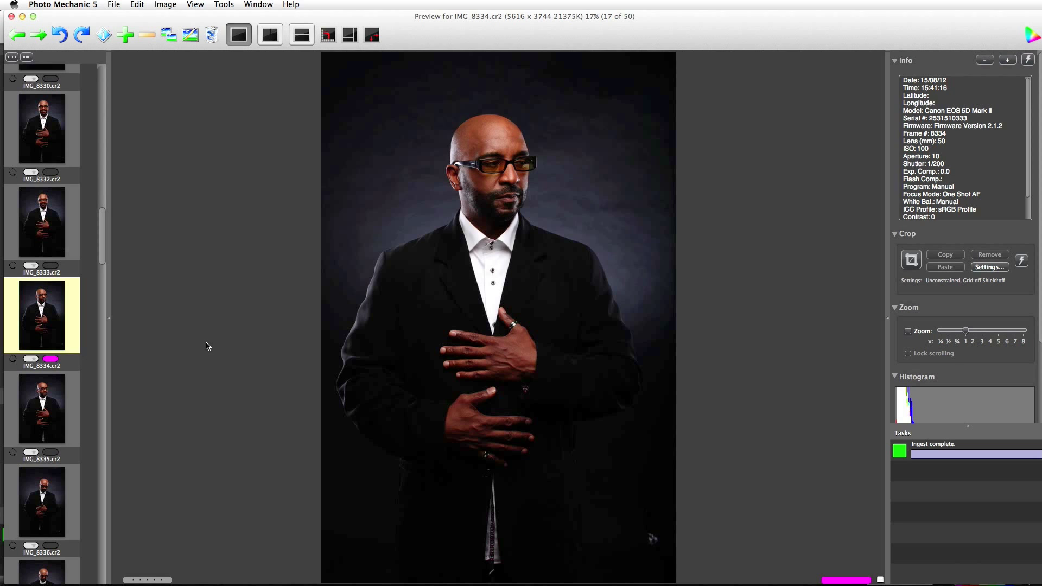
key("Right")
key("Right")
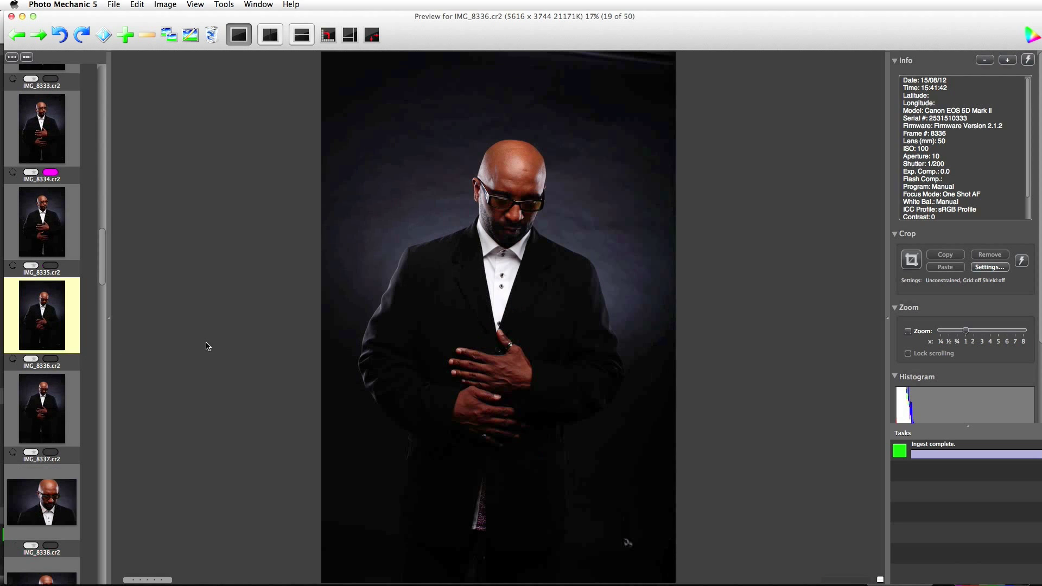
key("Right")
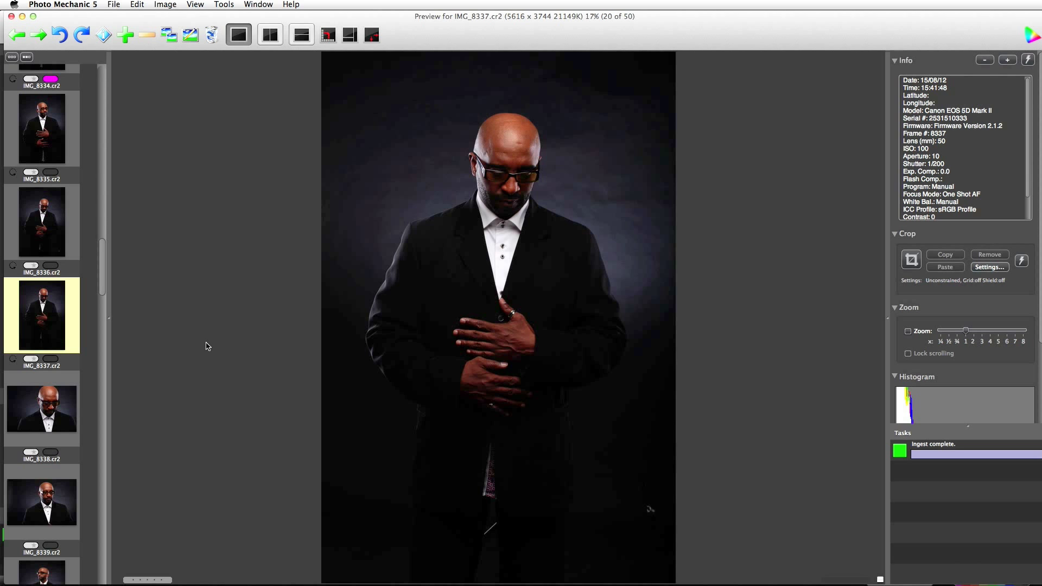
key("6")
key("Right")
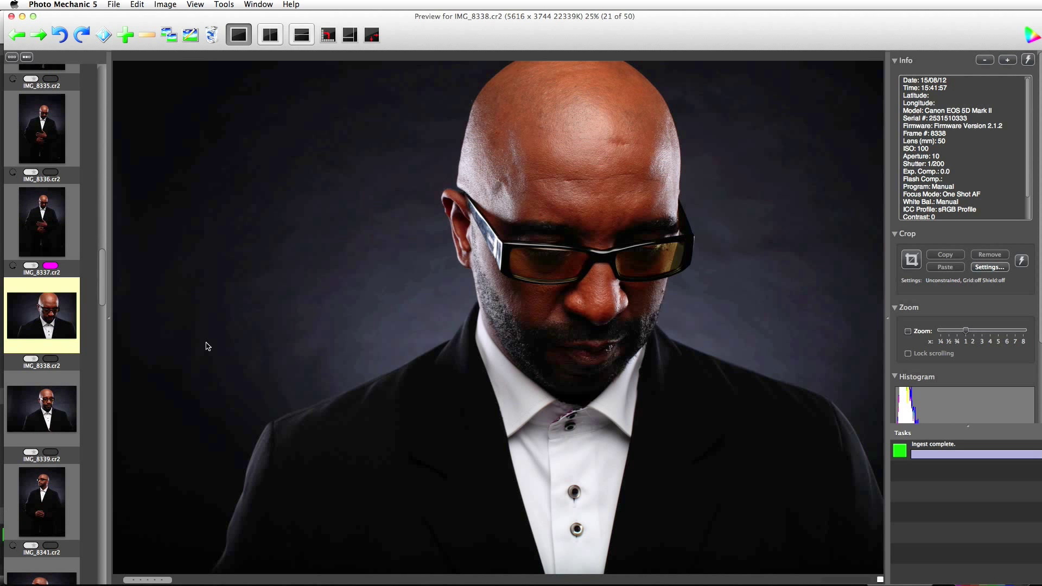
key("Right")
key("Left")
Check IMG_8338's sharpness at 100% across the face, forehead and eyebrows.
left_click(567, 260)
mouse_move(570, 251)
left_mouse_down()
mouse_move(507, 326)
mouse_move(540, 303)
mouse_move(396, 354)
left_mouse_up()
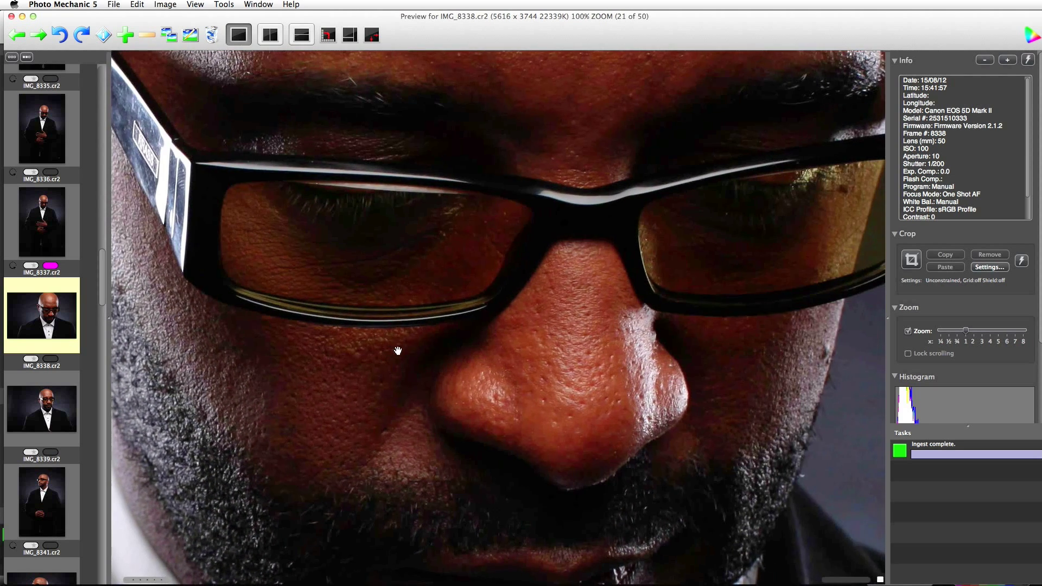
left_click_drag(540, 310, 461, 380)
left_click_drag(462, 217, 461, 344)
left_click_drag(505, 184, 515, 269)
left_click(515, 270)
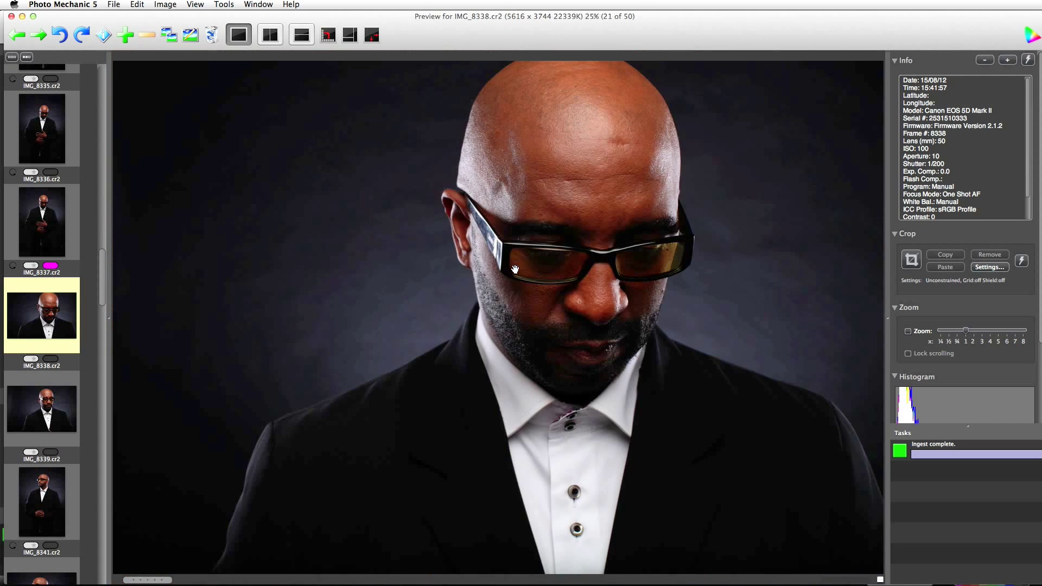
Browse forward from IMG_8339 through IMG_8364 and back to IMG_8361.
key("Right")
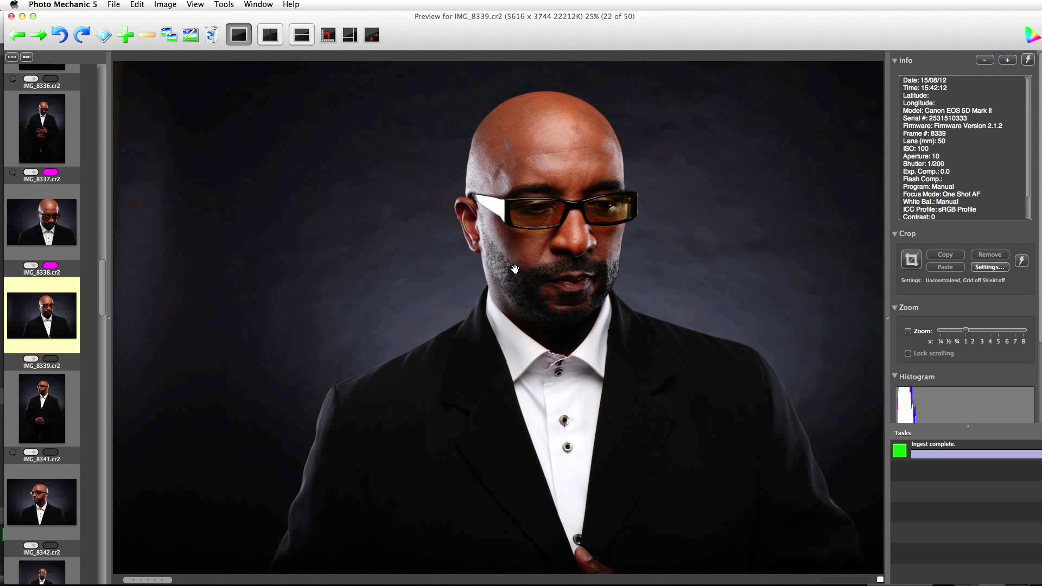
key("Right")
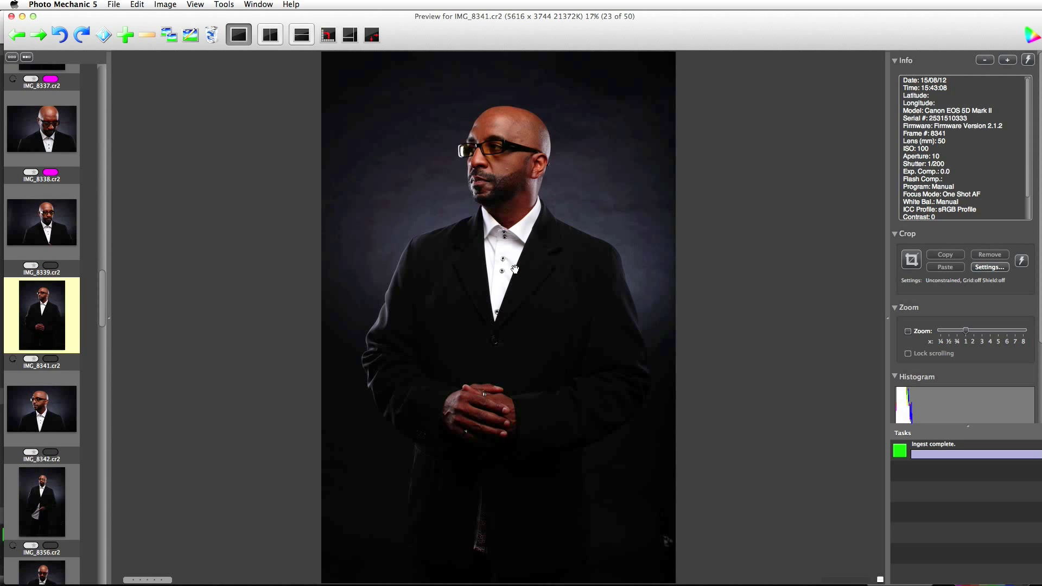
key("Right")
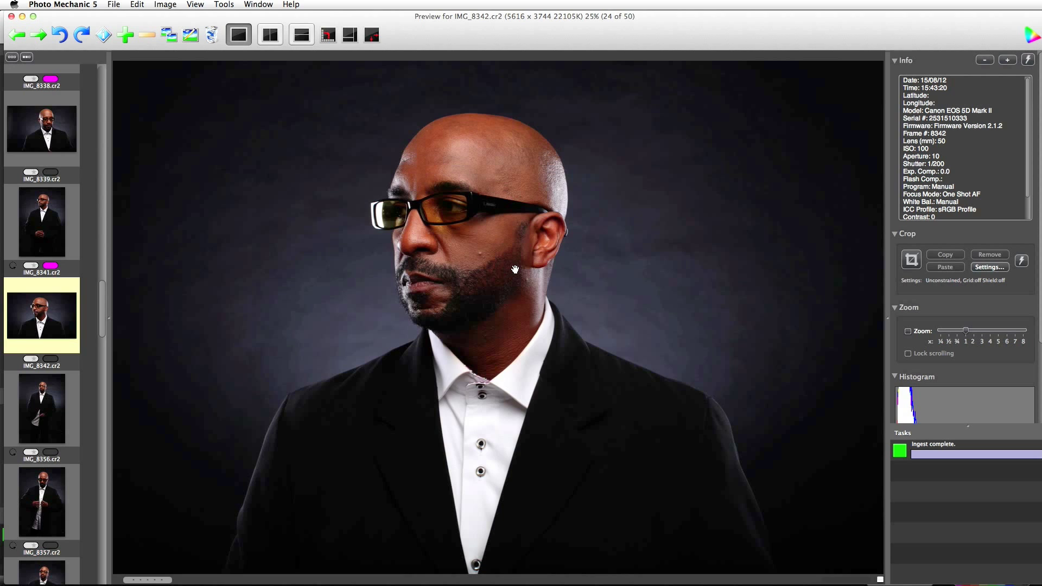
key("Right")
key("Right")
key("Right")
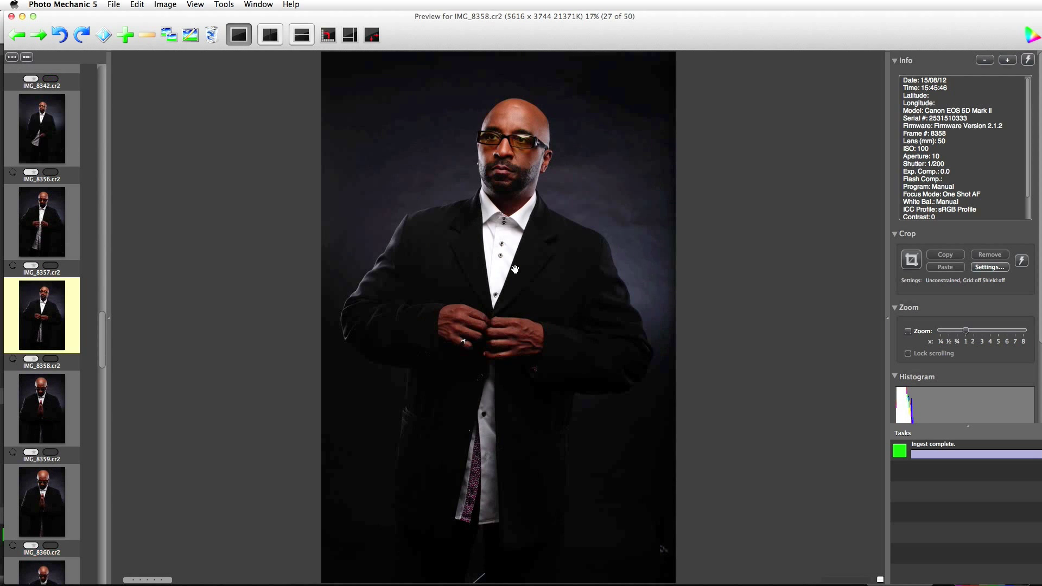
key("Right")
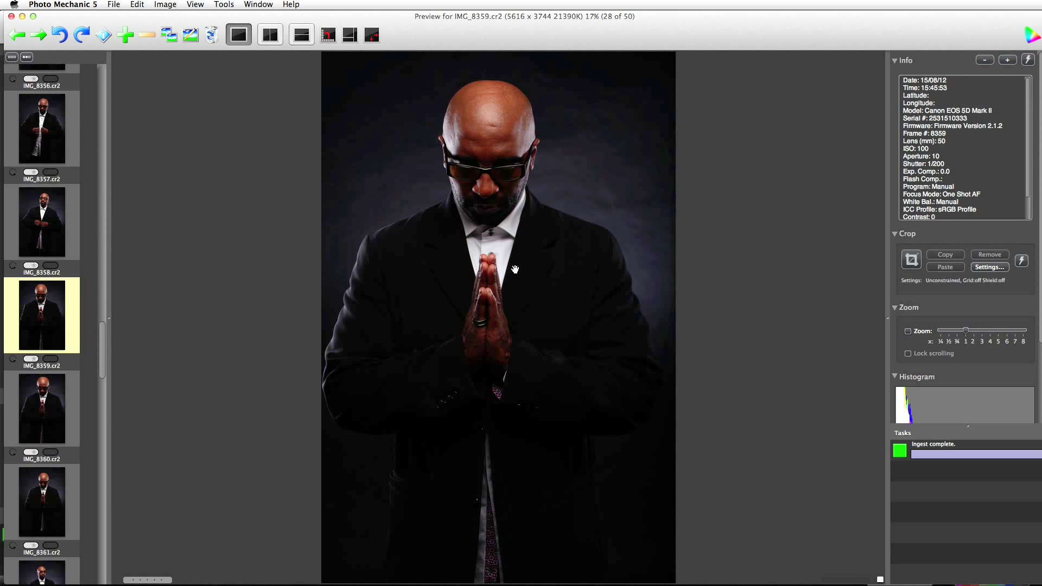
key("Right")
key("Right")
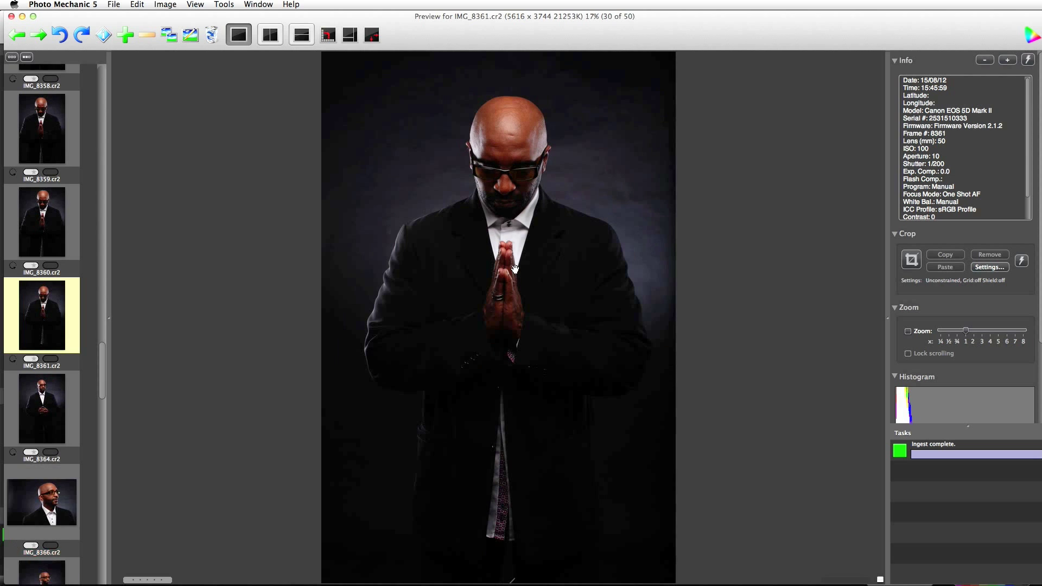
key("Right")
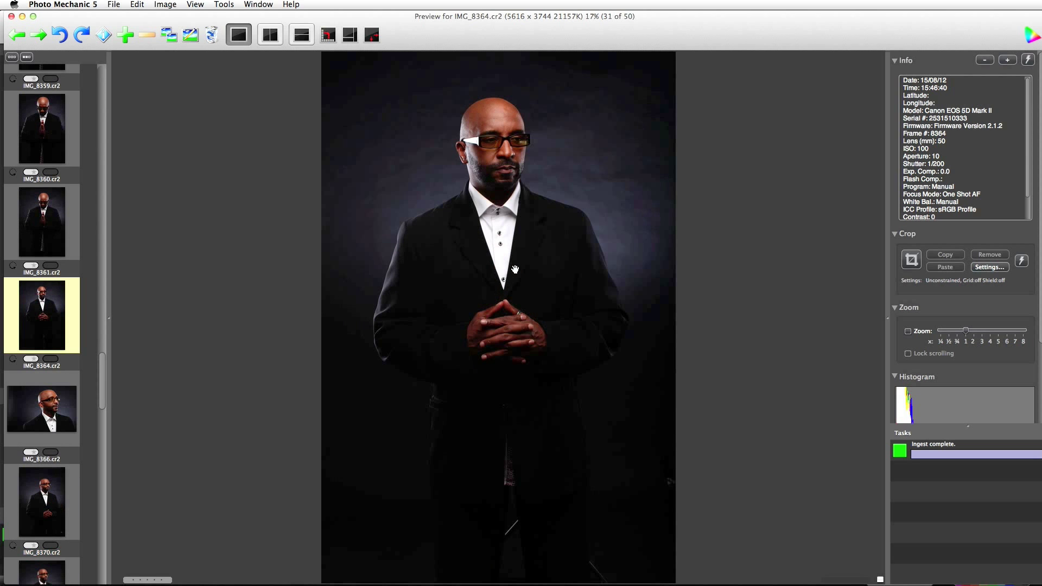
key("Left")
key("Left")
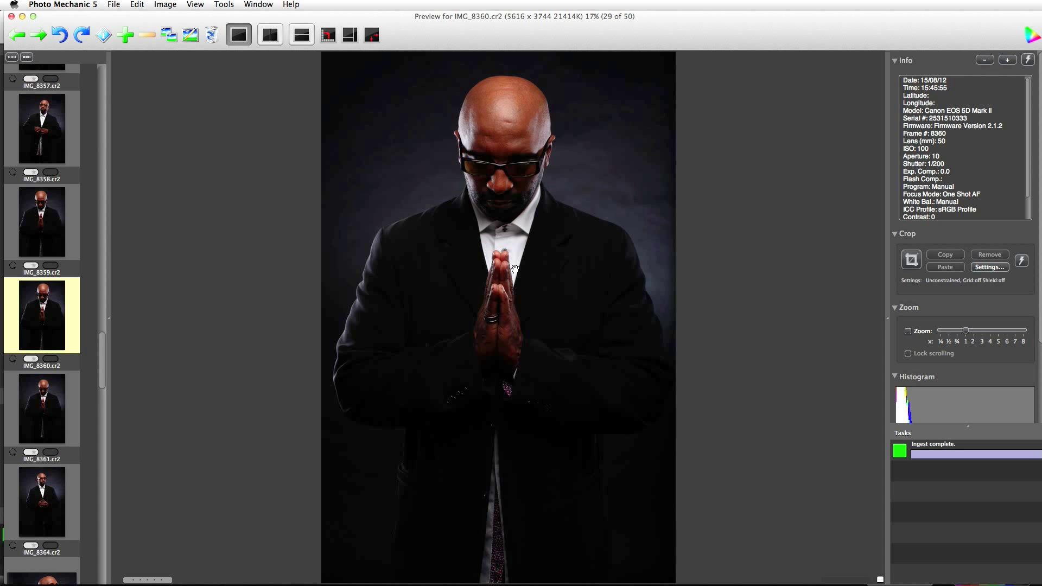
Check IMG_8360 at 100% and tag it magenta.
left_click(492, 146)
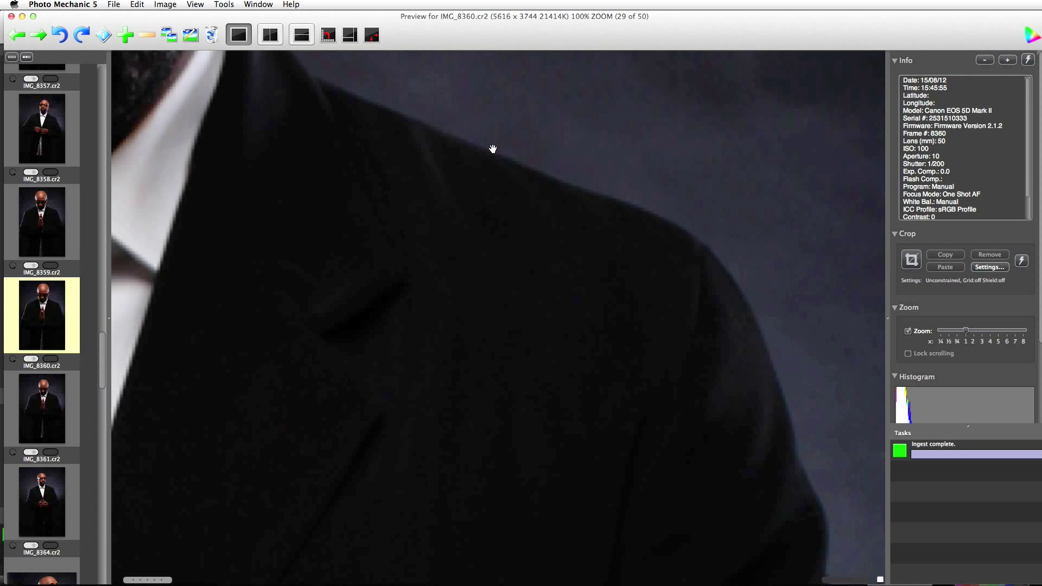
scroll(609, 282, "up", 10)
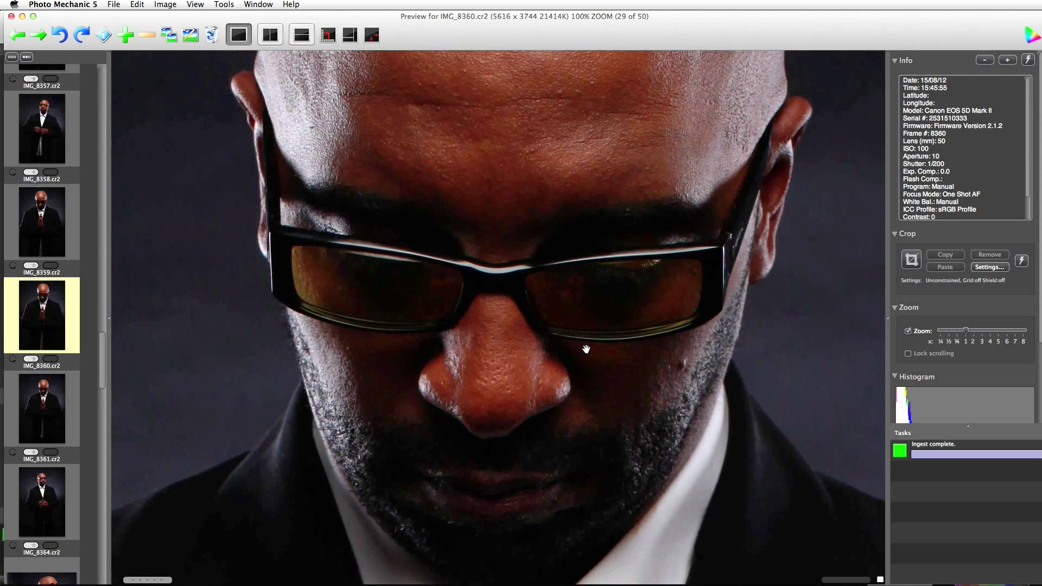
scroll(621, 321, "up", 6)
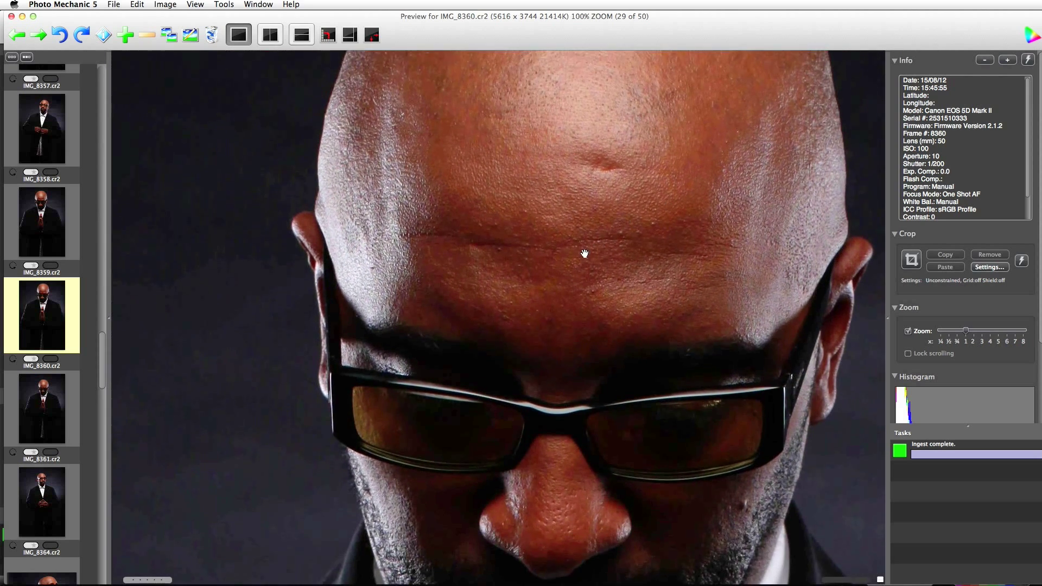
left_click(573, 282)
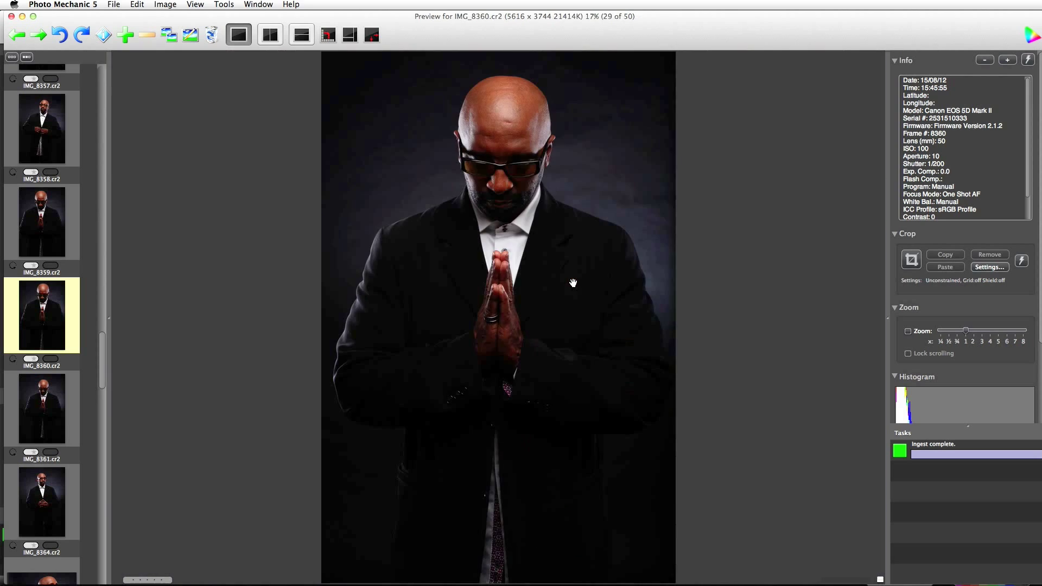
key("6")
key("Right")
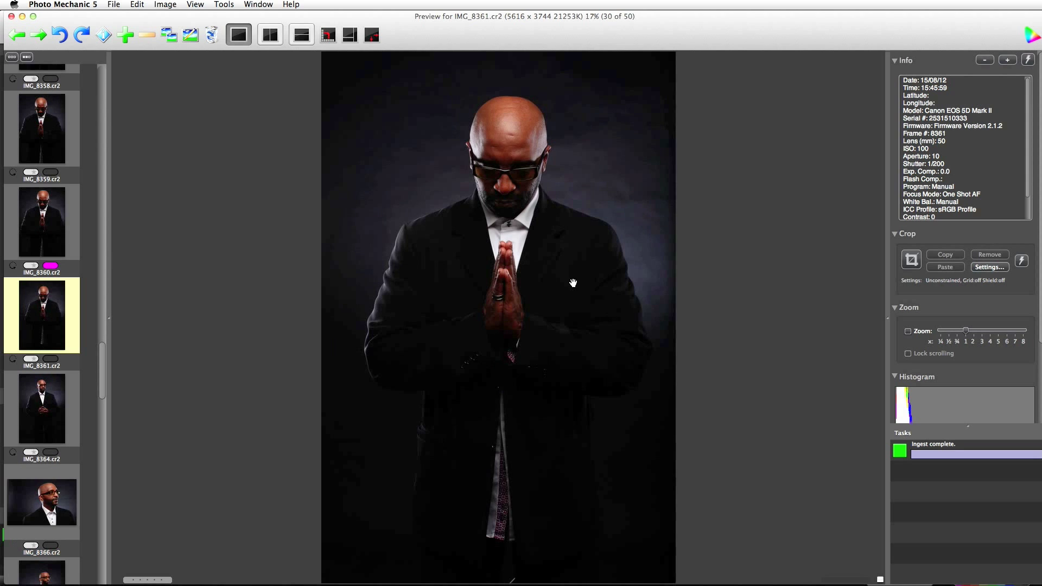
Tag IMG_8371 and IMG_8381 with the magenta colour class.
key("Right")
key("Right")
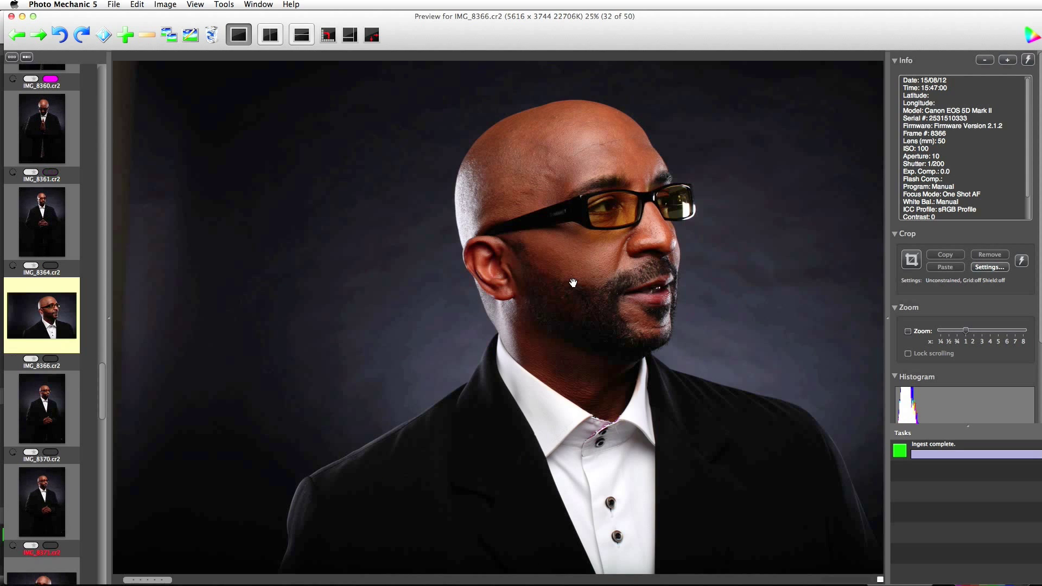
key("Right")
key("Right")
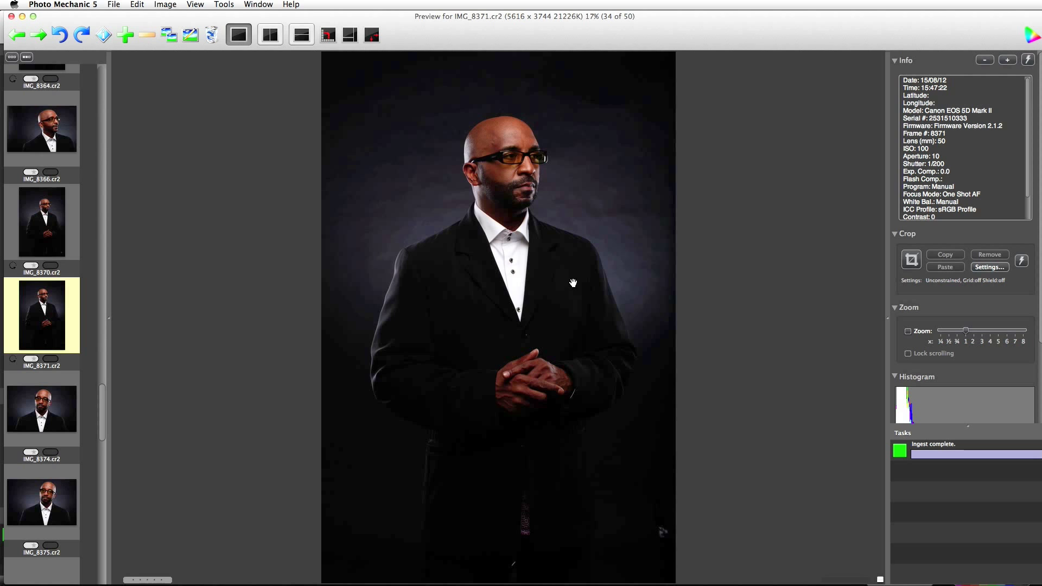
key("6")
key("Right")
key("Right")
key("Right")
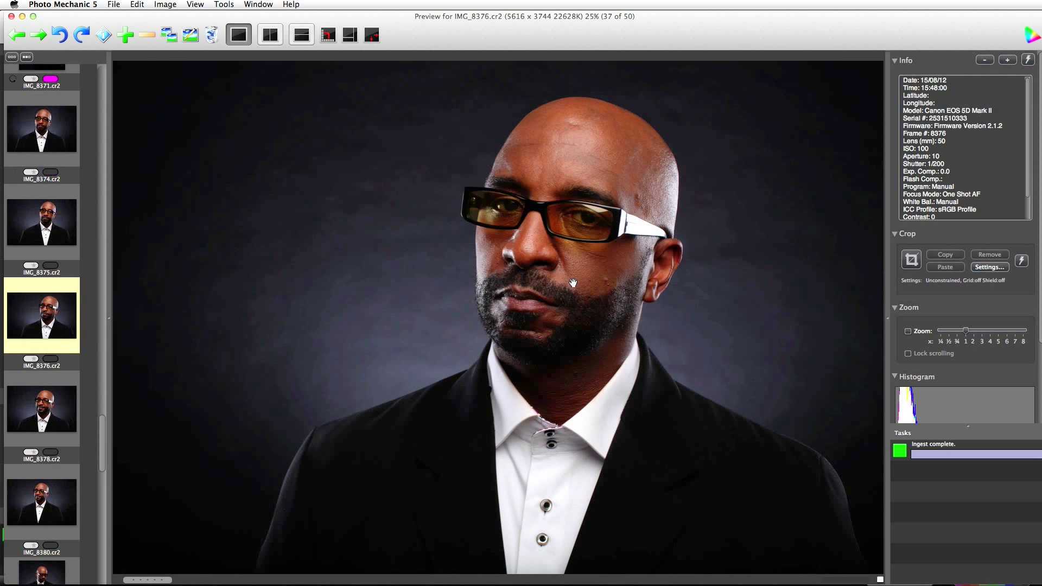
key("Right")
key("Right")
key("Right")
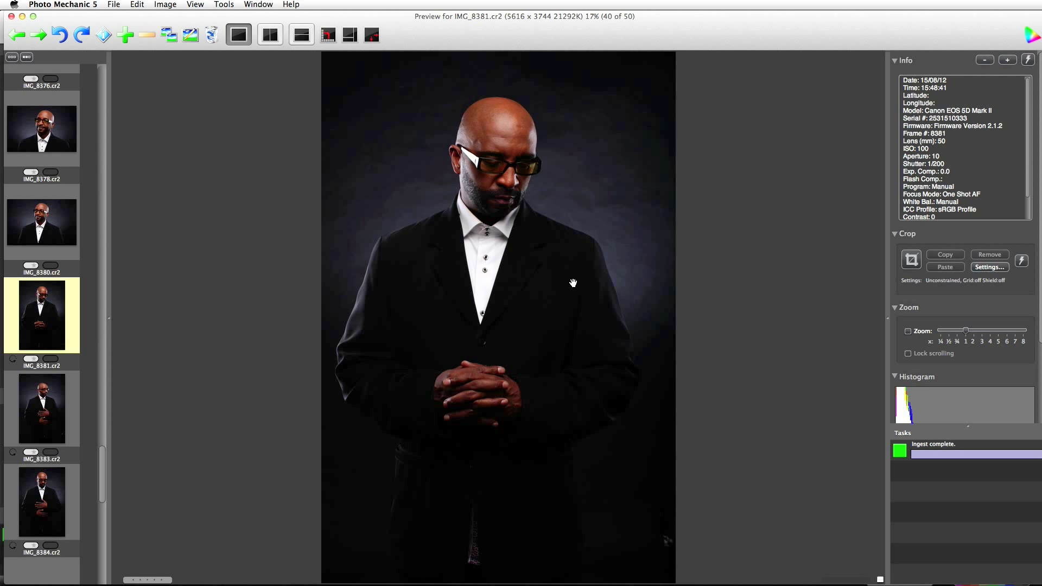
key("6")
key("Right")
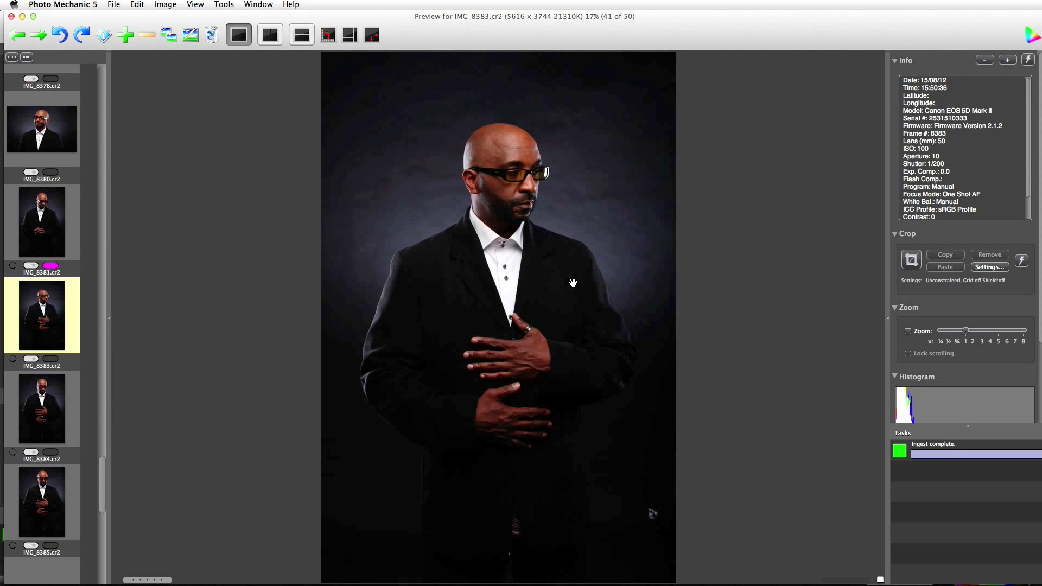
Tag IMG_8387 magenta, view the last portraits to IMG_8398, and return to the contact sheet.
key("Right")
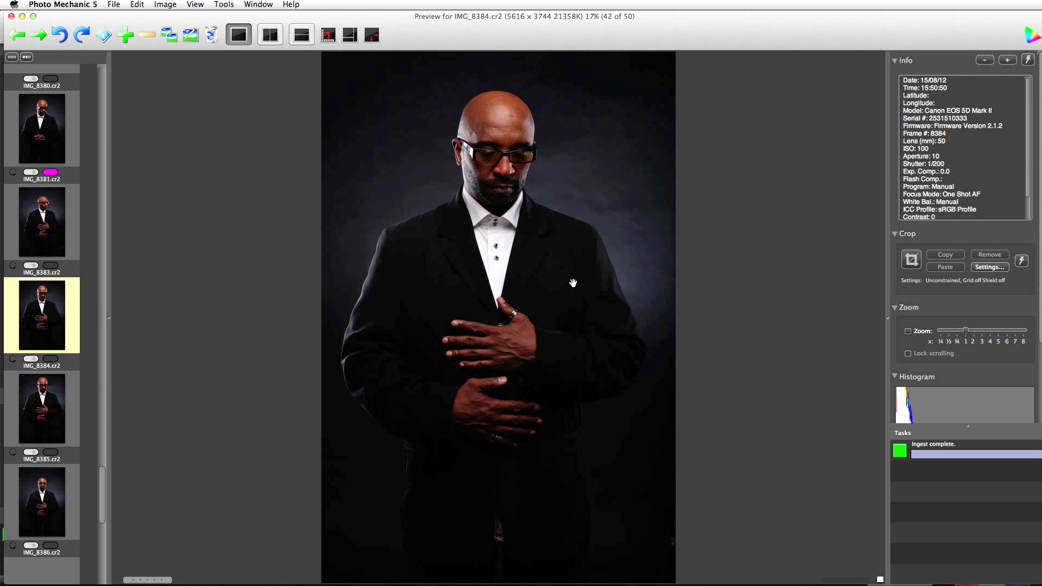
key("Right")
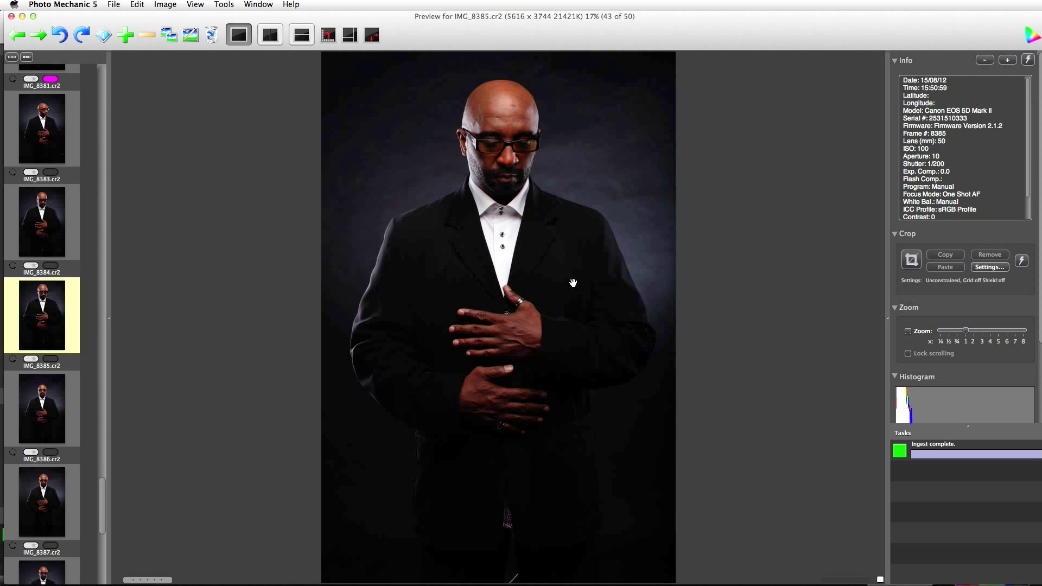
key("Right")
key("Right")
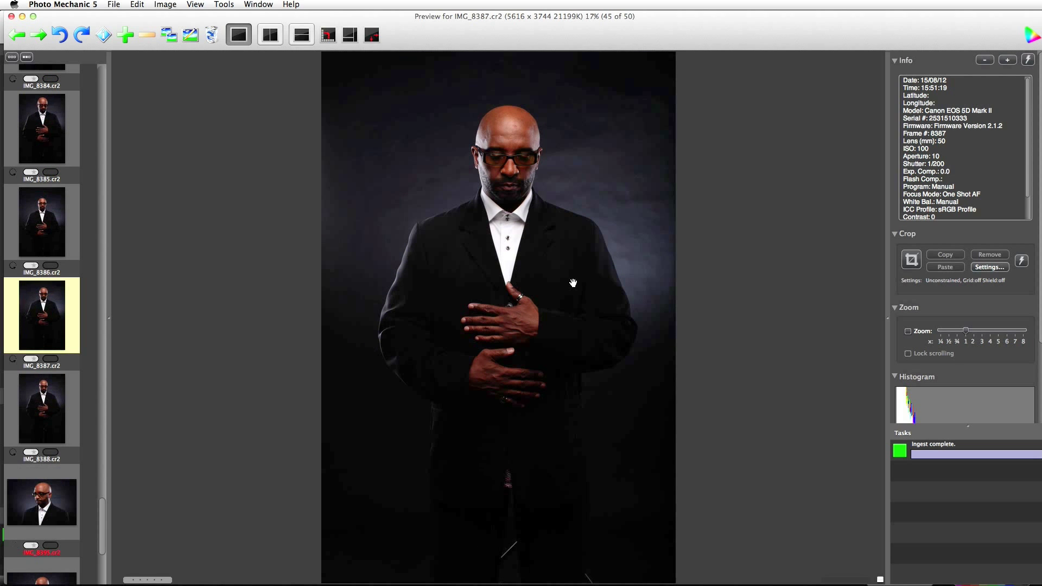
key("Right")
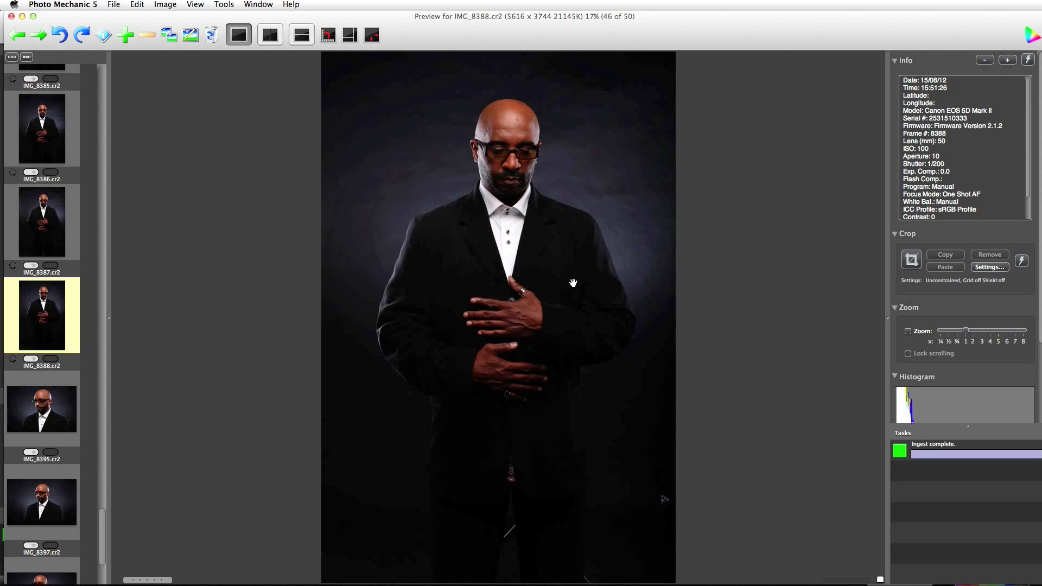
key("Right")
key("Left")
key("Left")
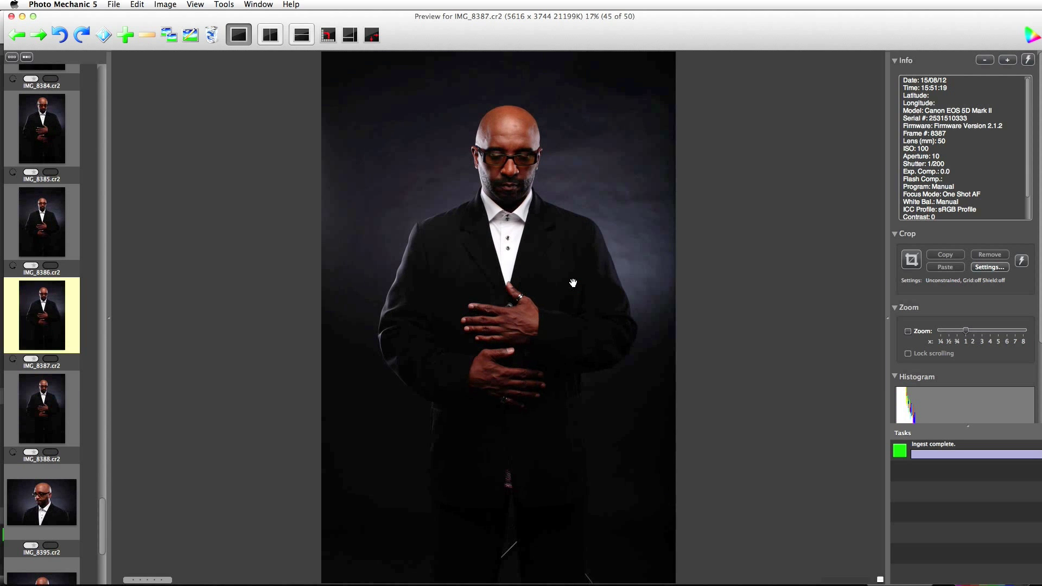
key("2")
key("Right")
key("Right")
key("Right")
key("Right")
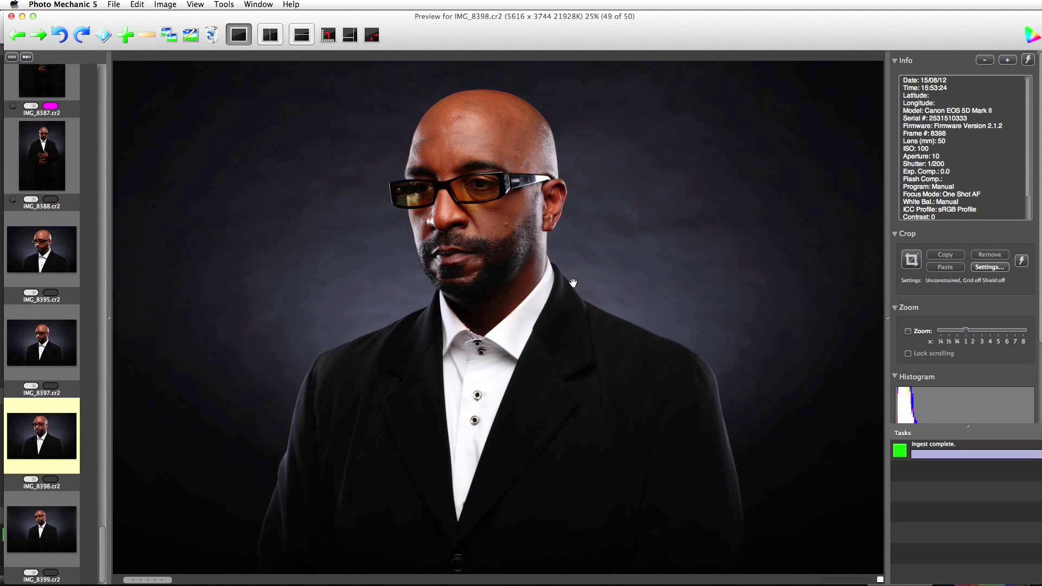
key("Right")
key("Right")
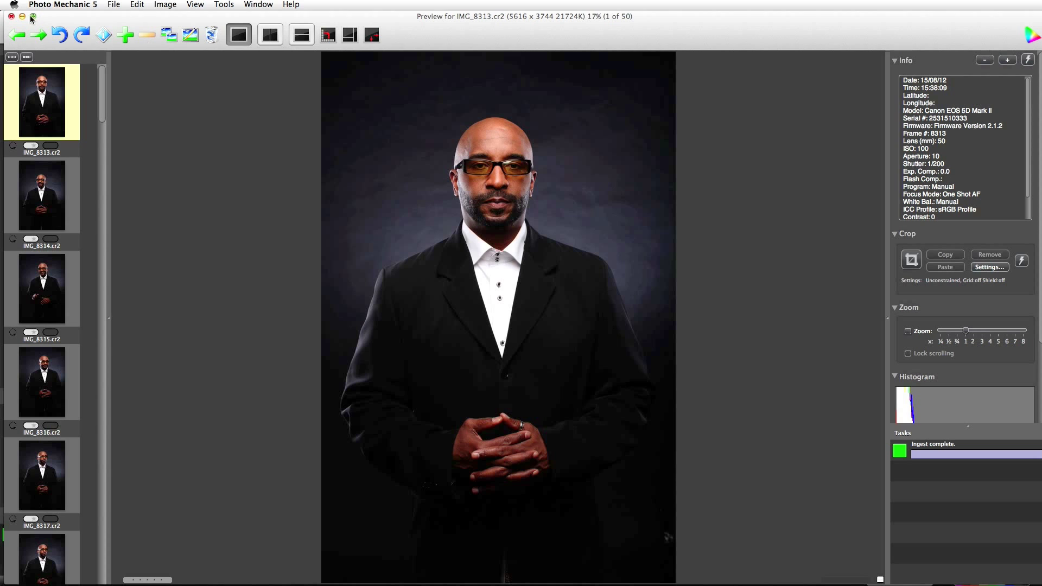
left_click(12, 17)
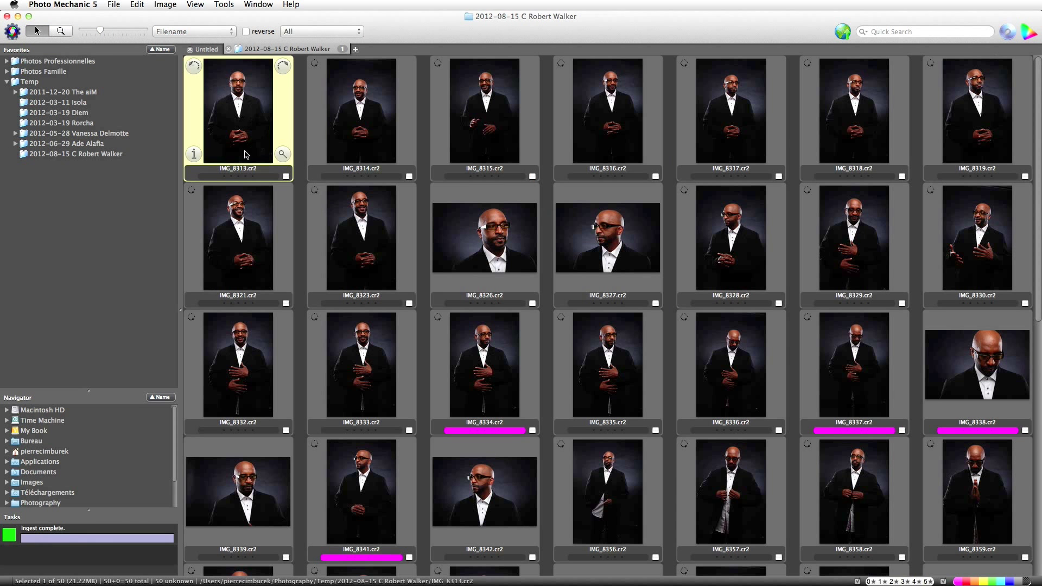
Create a subfolder named Raw inside the 2012-08-15 shoot folder.
right_click(92, 159)
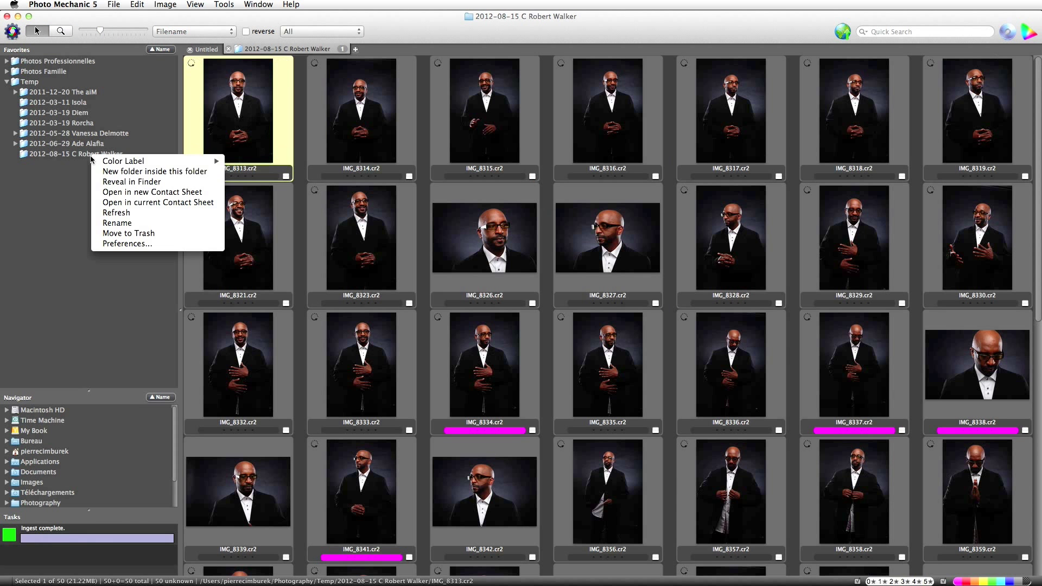
left_click(133, 173)
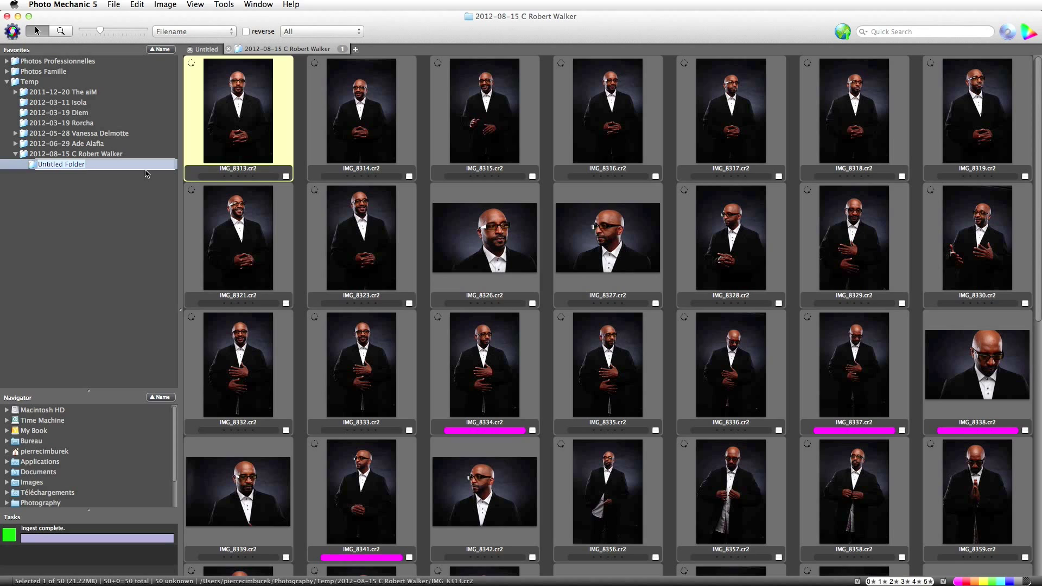
type("Raw")
key("Return")
Create a Raw Selection subfolder and filter the sheet to the magenta-tagged images.
right_click(103, 158)
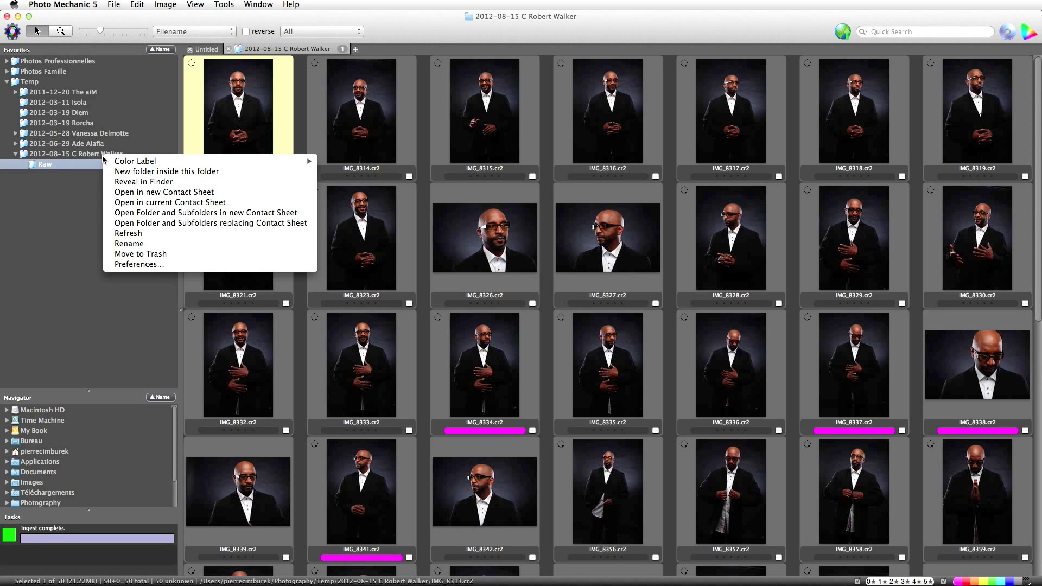
left_click(135, 172)
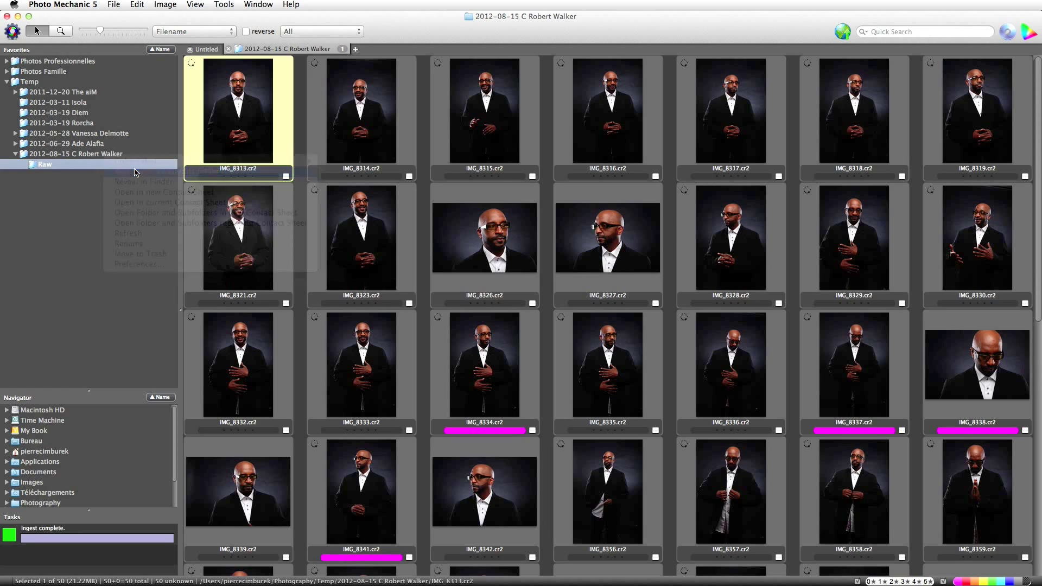
type("Raw")
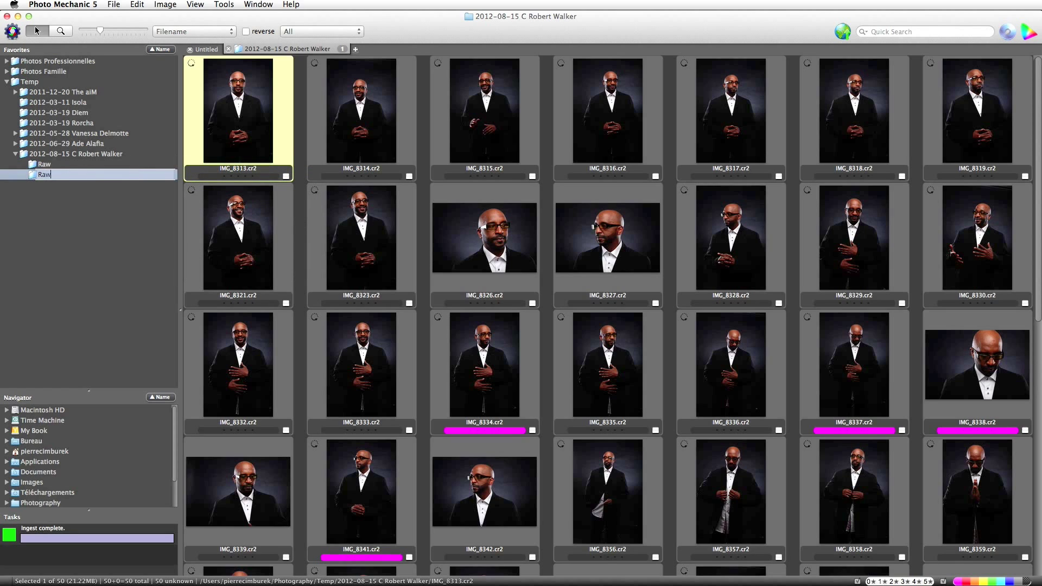
type(" Selection")
key("Return")
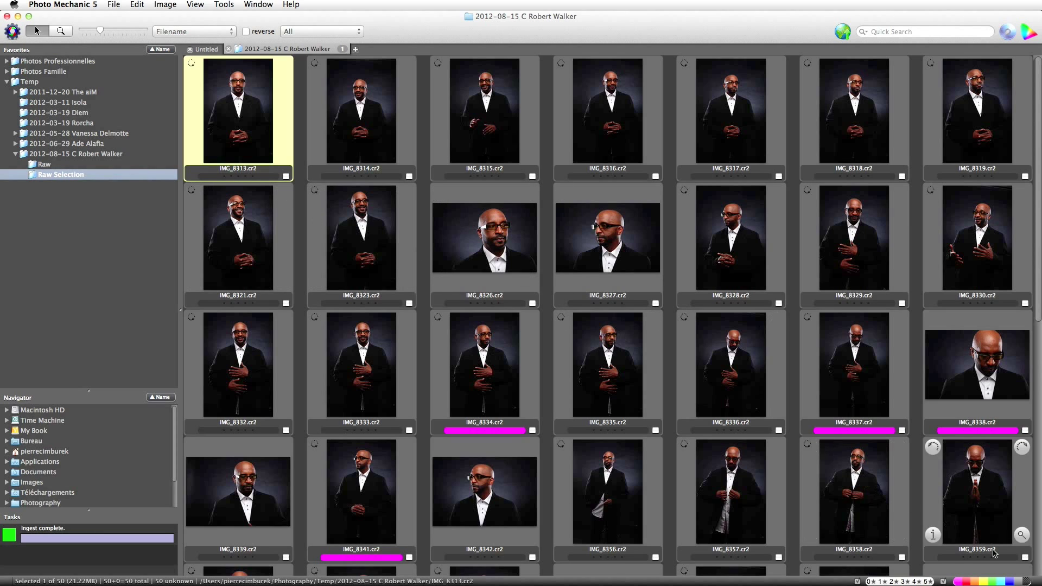
left_click(1028, 582)
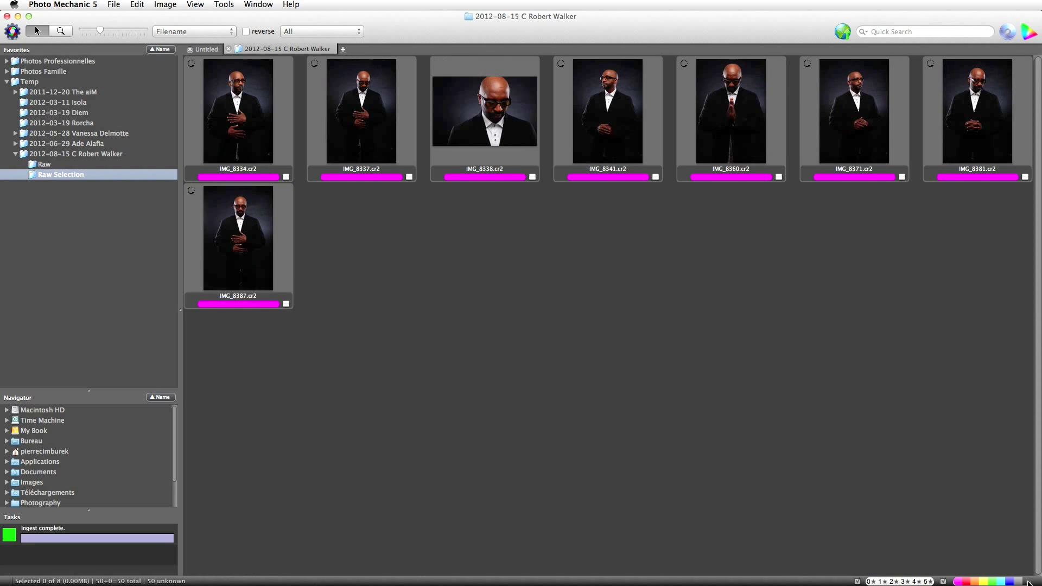
Move all 8 magenta-tagged picks into the Raw Selection folder.
left_click(246, 130)
key("super+a")
left_click_drag(247, 118, 79, 178)
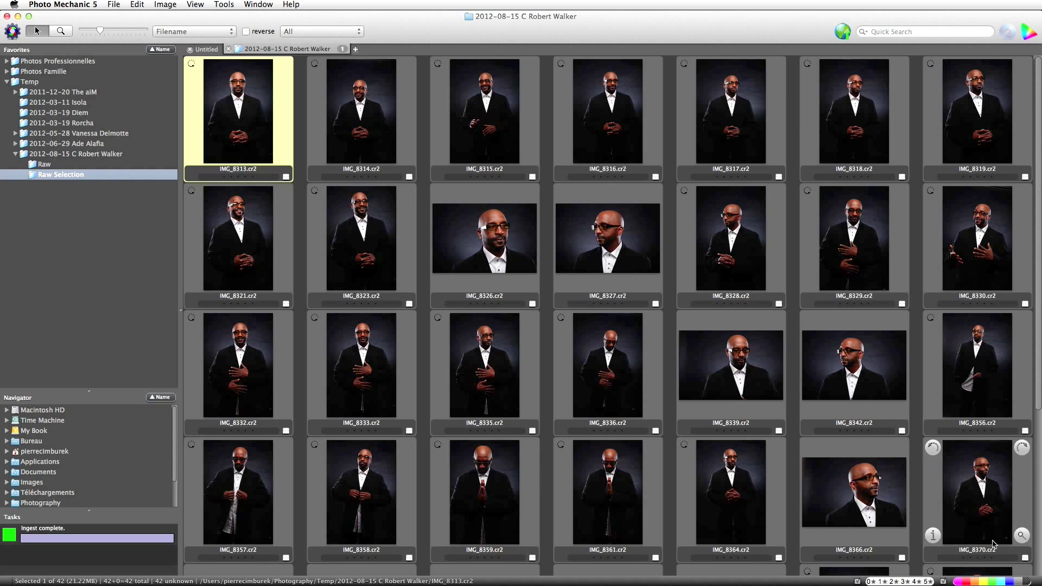
Move the remaining 42 images into the Raw subfolder and close the emptied shoot tab.
scroll(374, 324, "down", 5)
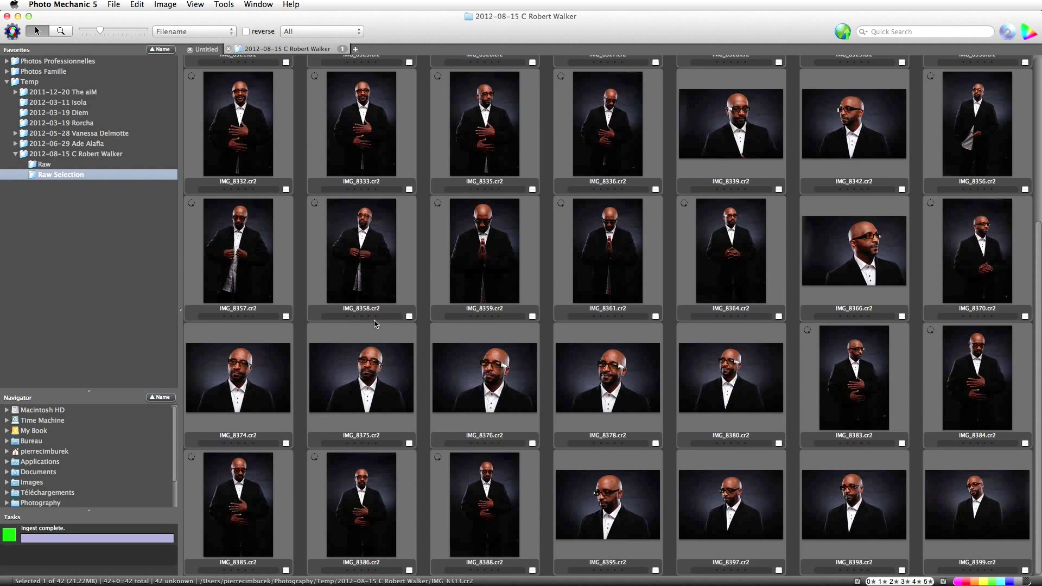
scroll(375, 324, "up", 5)
key("super+a")
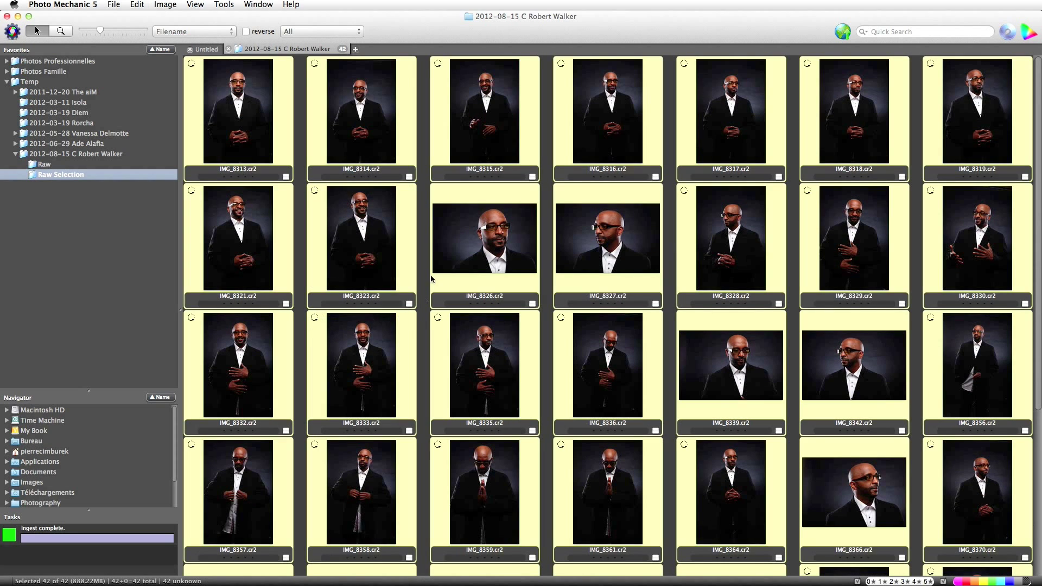
left_click_drag(240, 100, 84, 173)
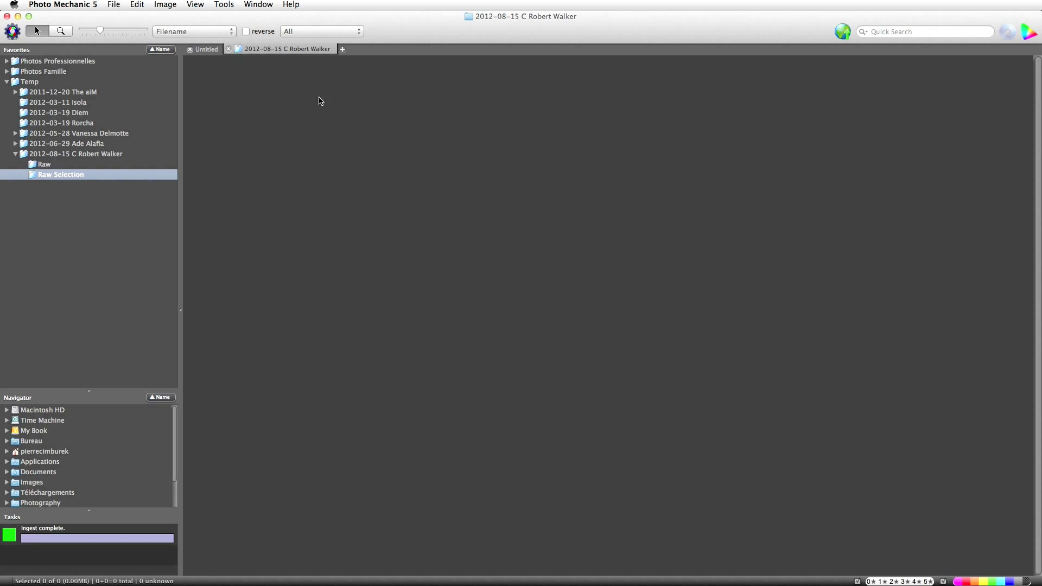
left_click(228, 49)
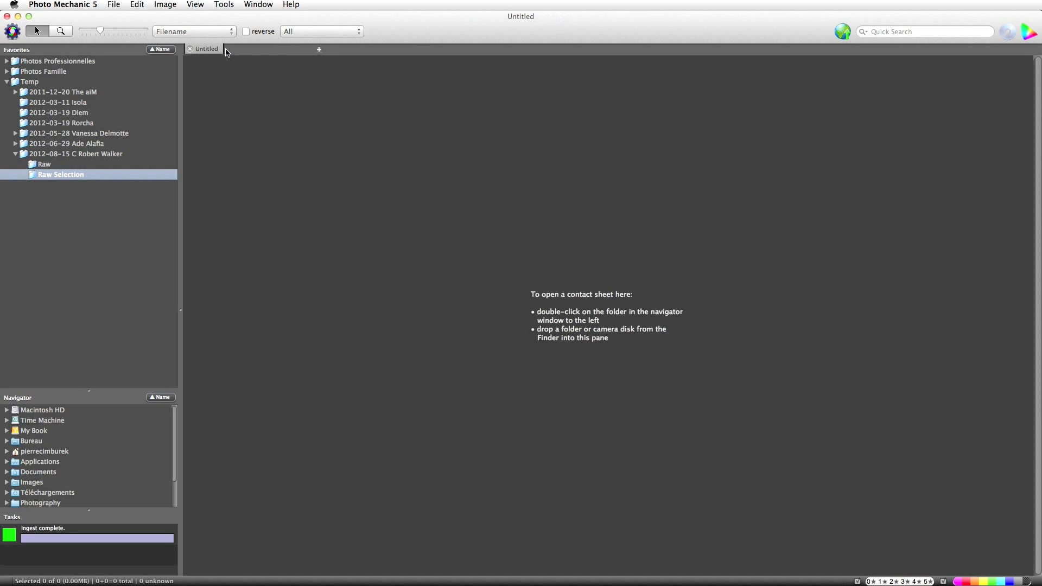
Open Raw Selection, preview IMG_8334 and browse the 8 picks to IMG_8387 and back to IMG_8338.
double_click(70, 176)
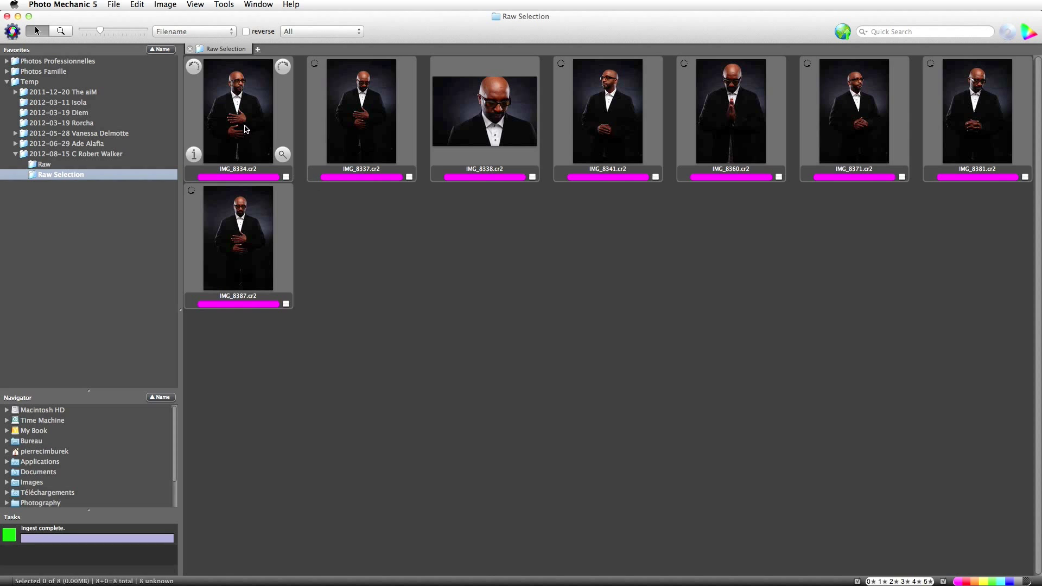
double_click(246, 129)
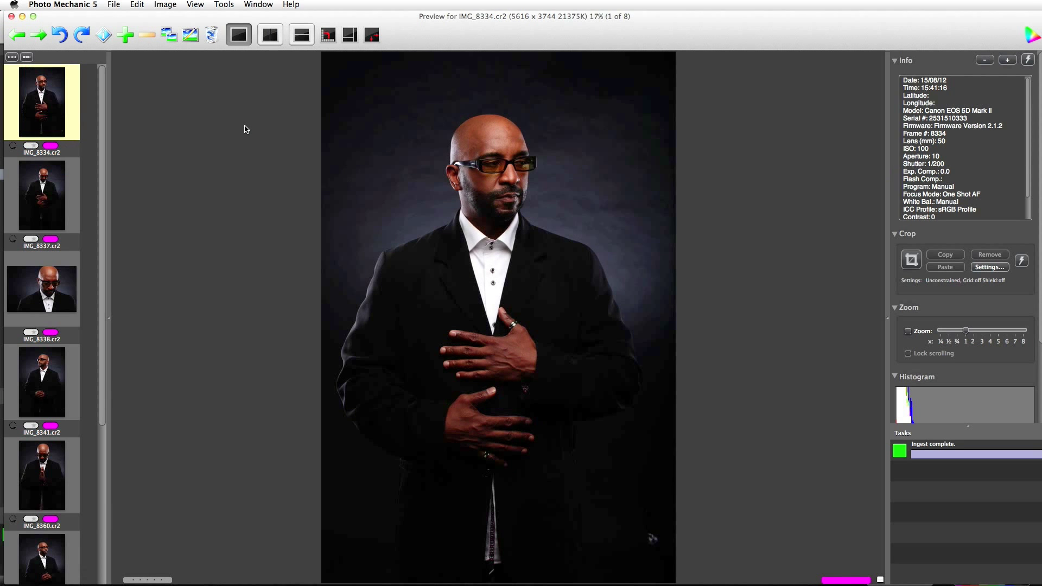
key("Right")
key("Right")
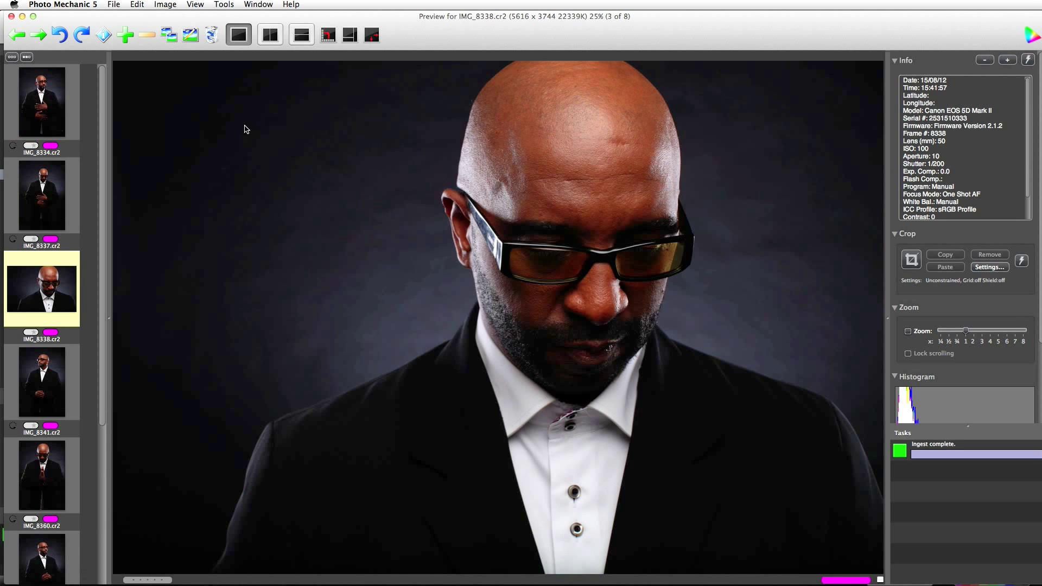
key("Right")
key("Right")
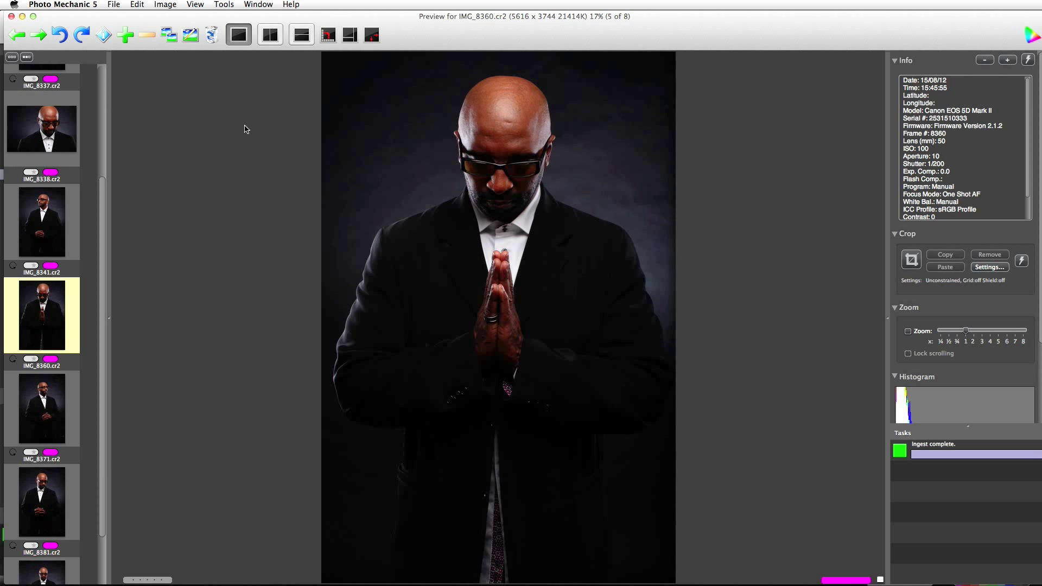
key("Right")
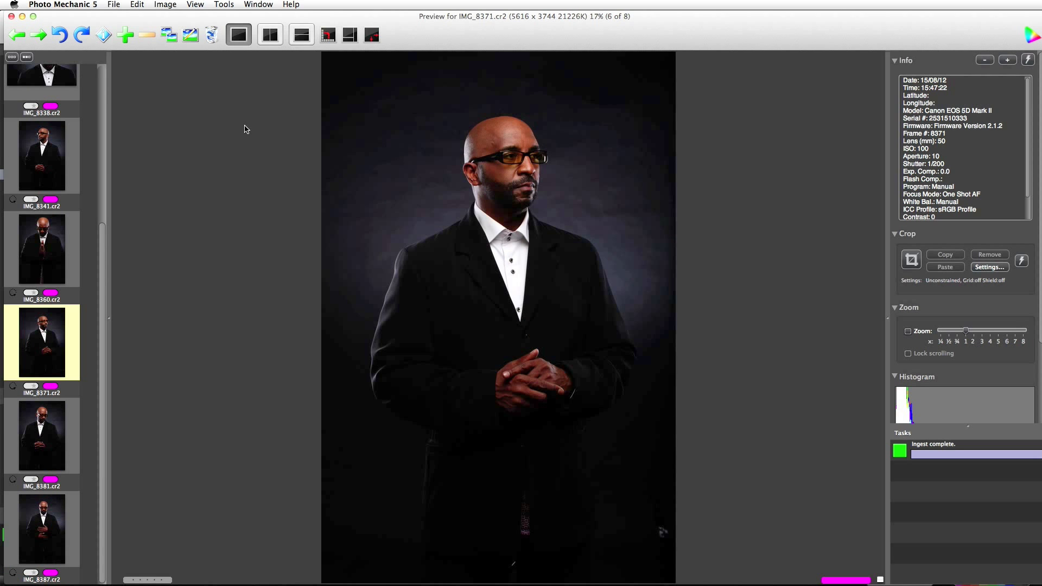
key("Right")
key("Right")
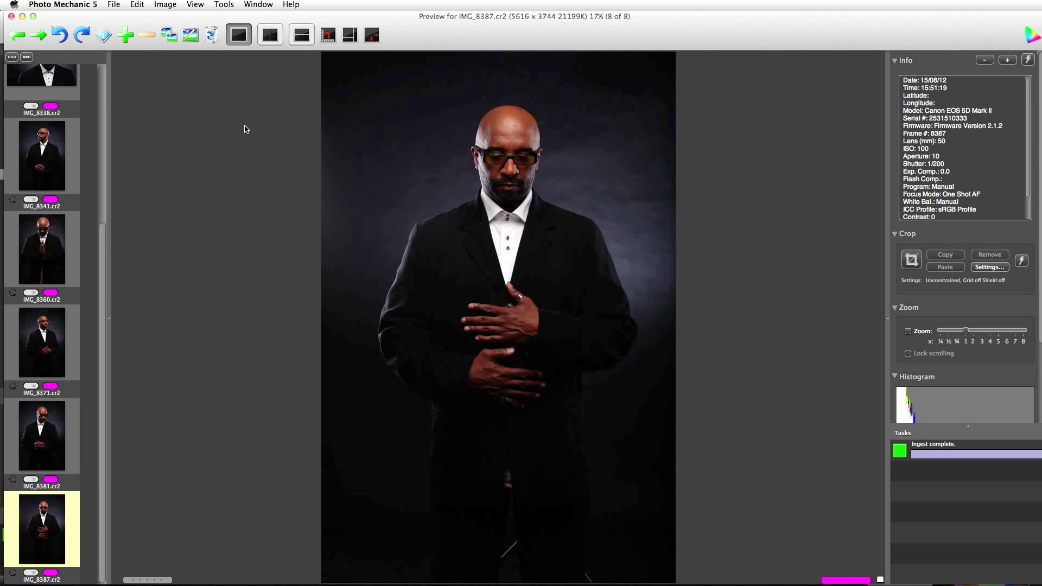
key("Right")
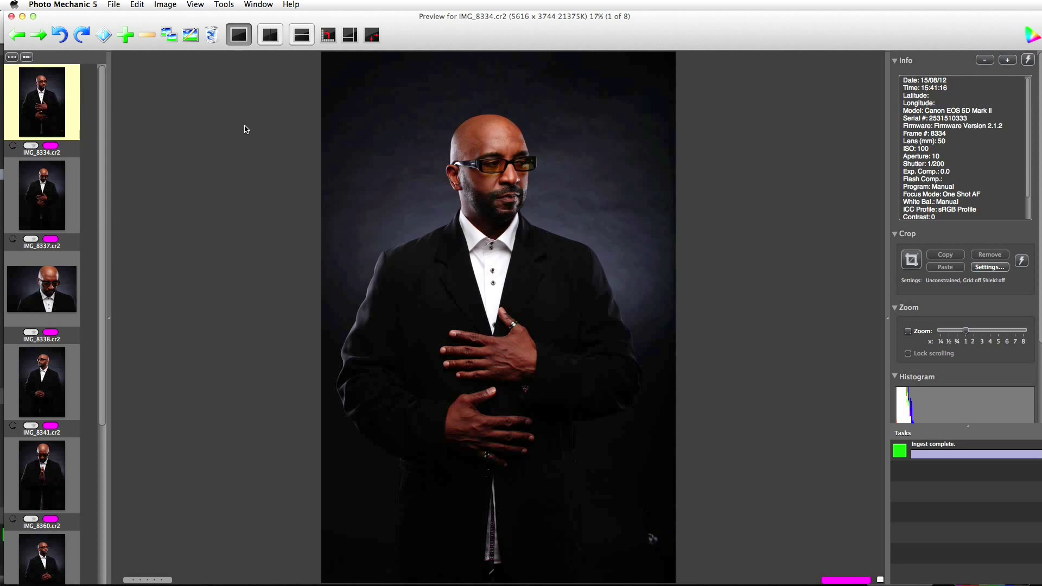
key("Right")
key("Right")
key("Right")
key("Right")
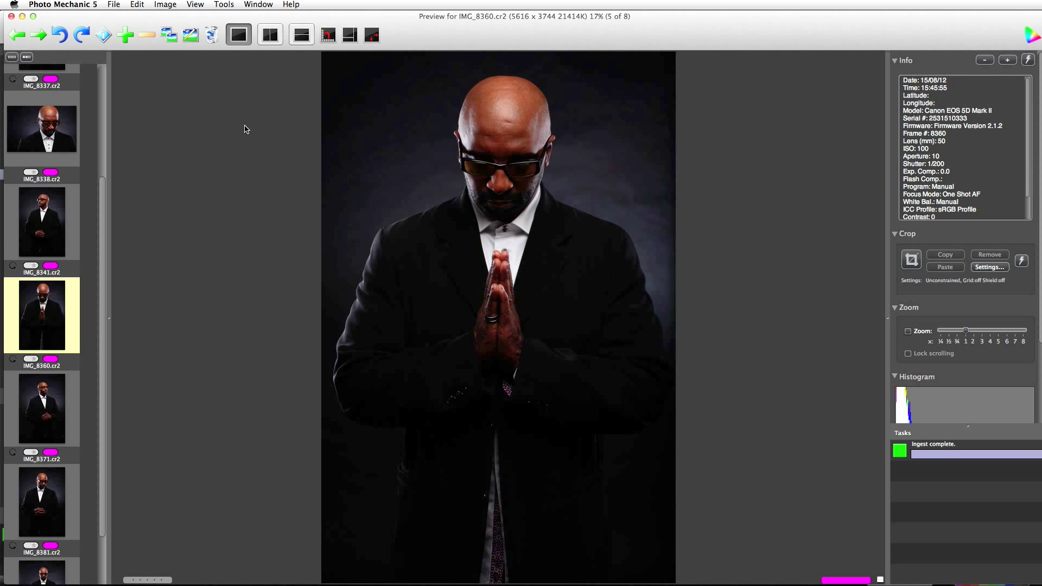
key("Left")
key("Left")
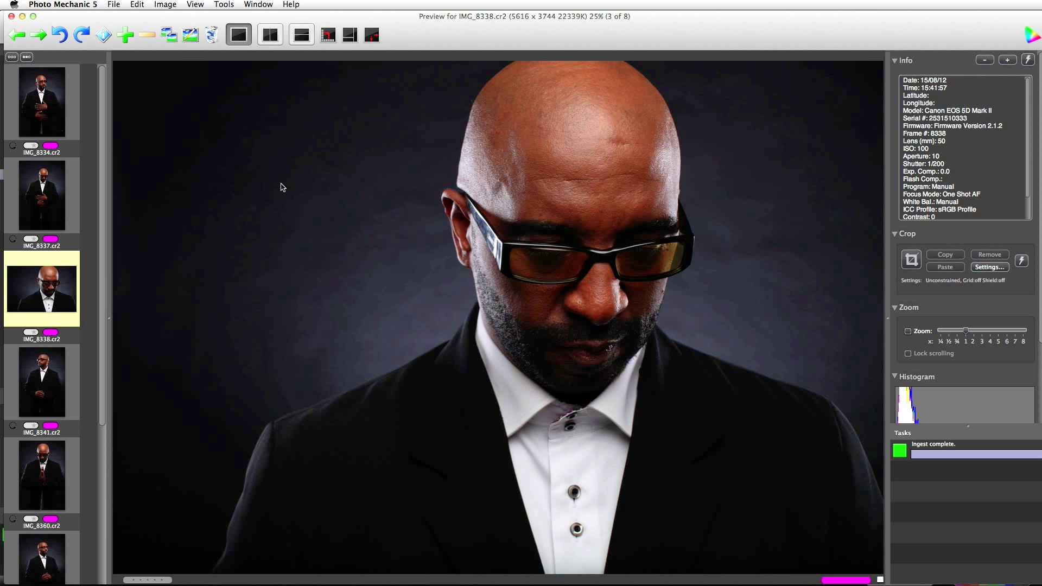
Open IMG_8338.cr2 for editing in Digital Photo Professional and move the edit window left.
right_click(496, 348)
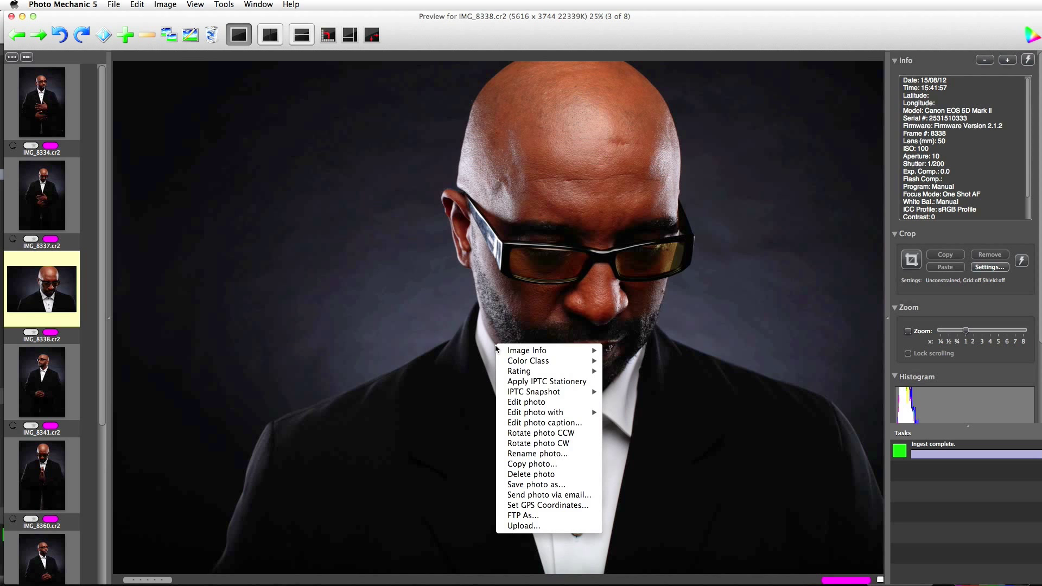
left_click(529, 403)
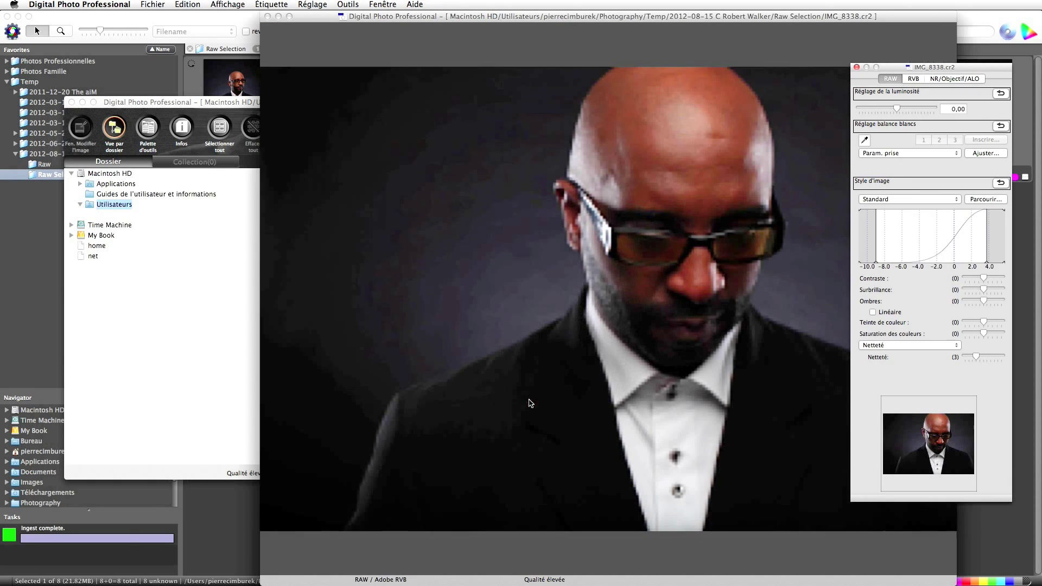
left_click_drag(524, 16, 371, 8)
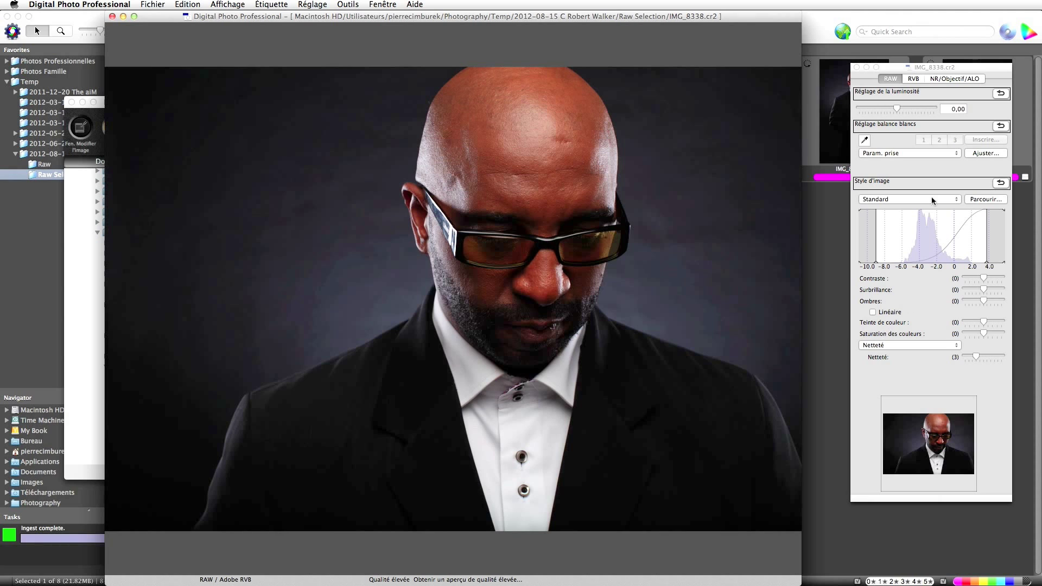
Brighten the portrait to 0,33 and inspect the face at 100%.
left_click(897, 109)
left_click_drag(897, 109, 900, 107)
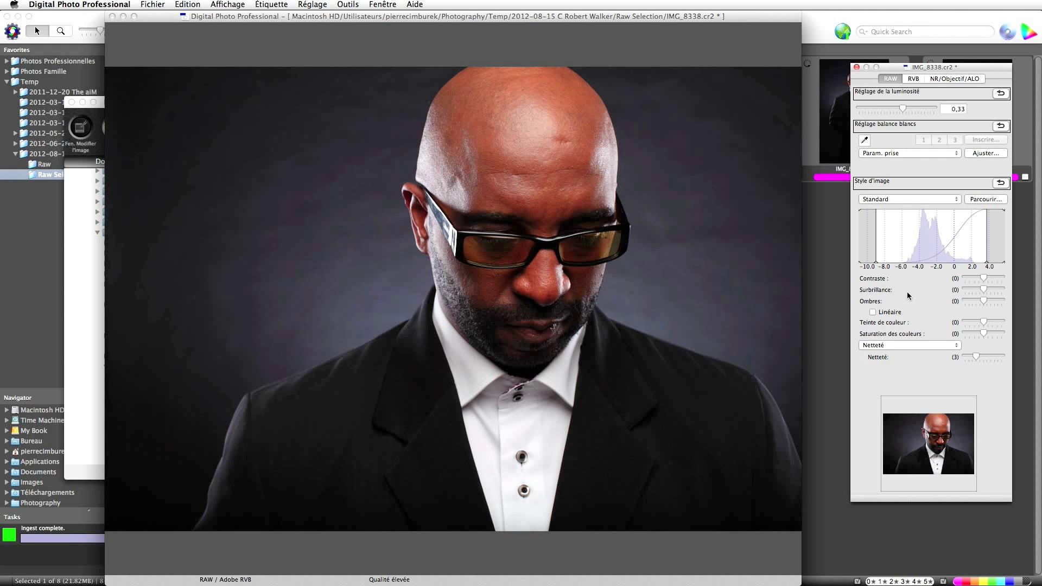
right_click(476, 250)
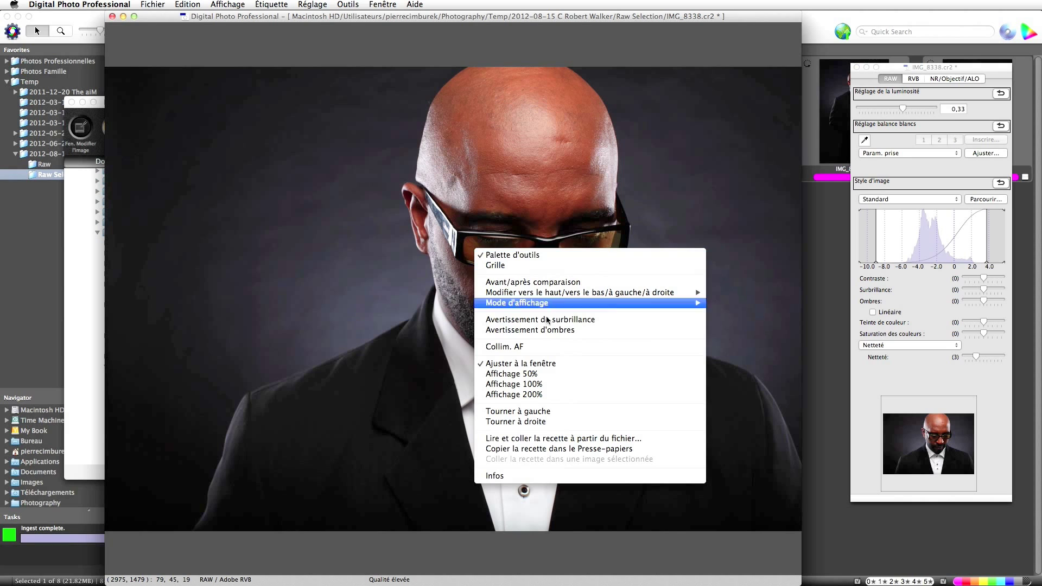
left_click(530, 384)
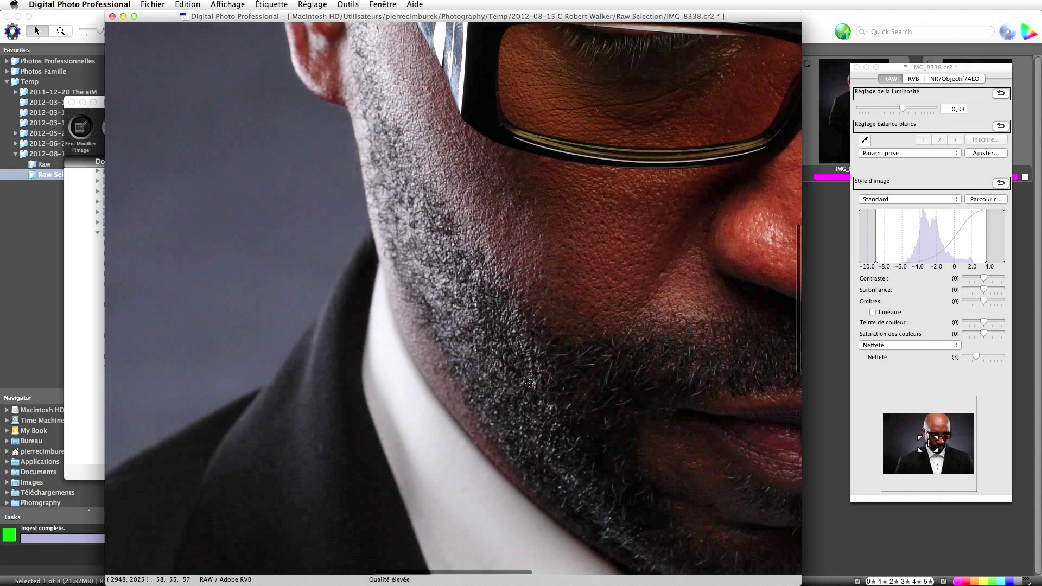
left_click_drag(477, 316, 341, 395)
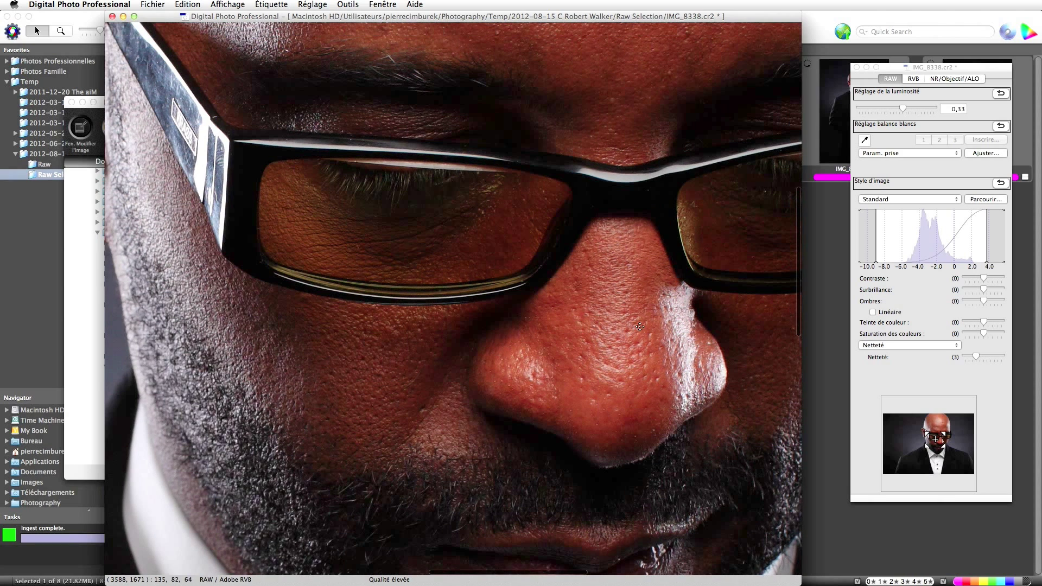
Raise Netteté from 3 to 5, then fit the photo back to the window.
left_click(976, 359)
left_click_drag(975, 358, 982, 356)
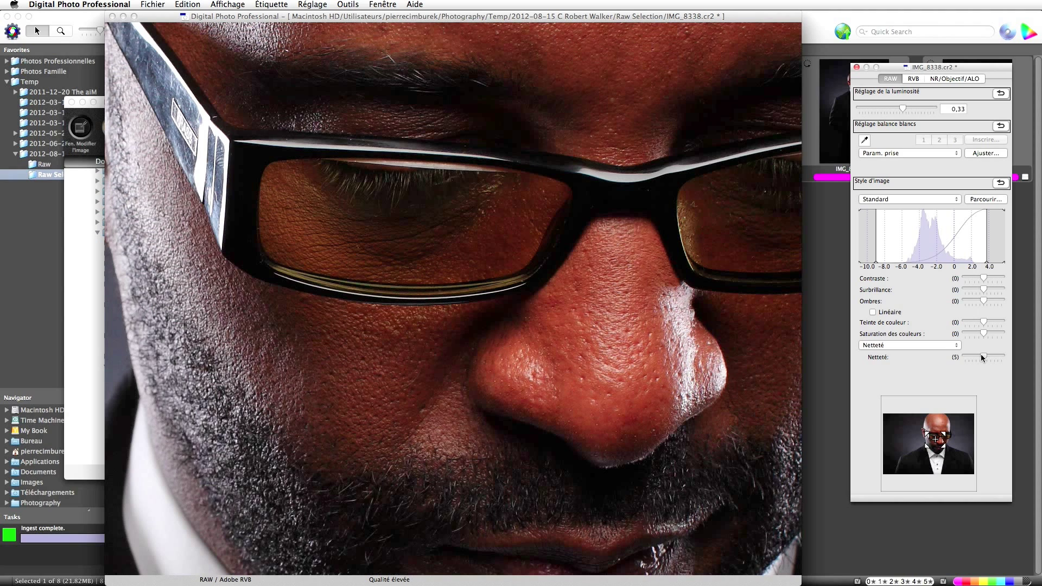
left_click_drag(982, 357, 982, 359)
right_click(506, 200)
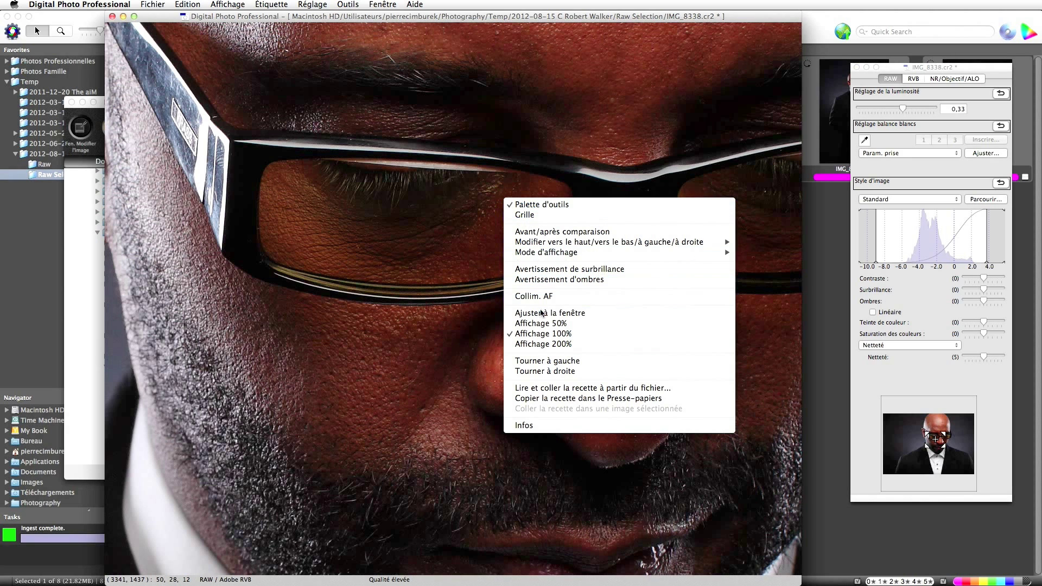
left_click(562, 315)
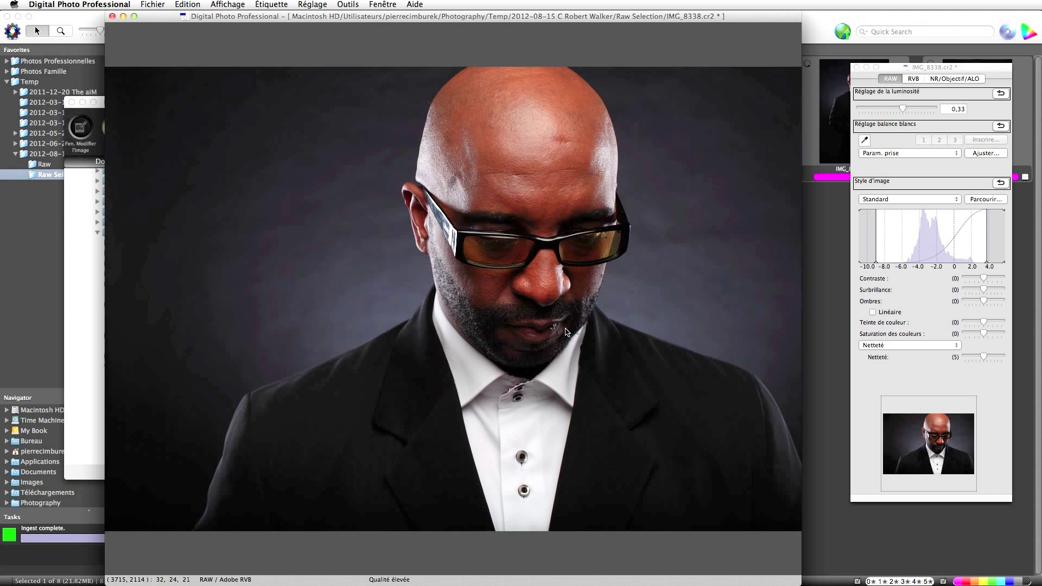
Enable Distorsion and Aberration chromatique correction at 100, leaving Éclairage périphérique off.
left_click(935, 80)
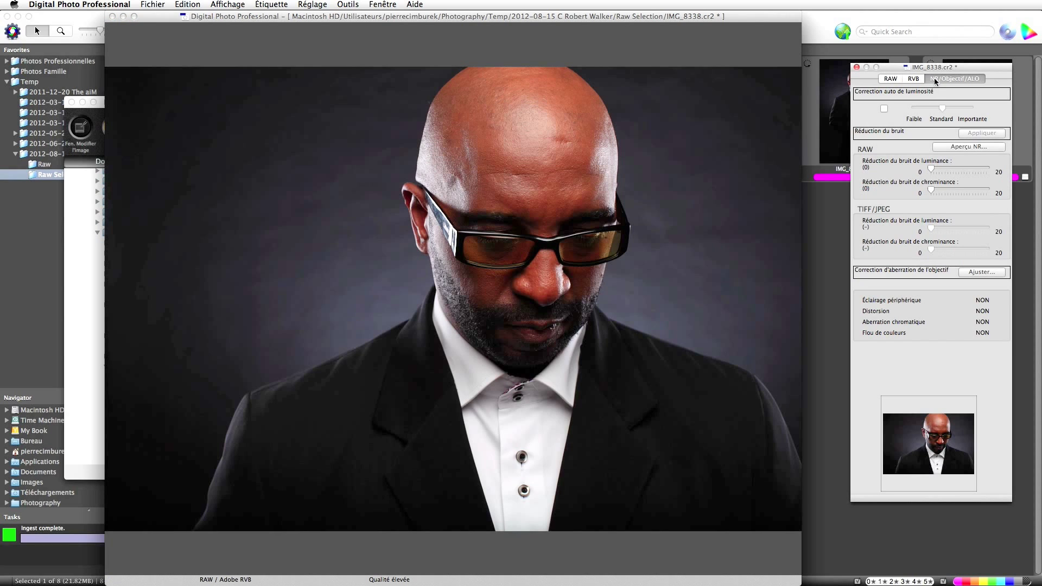
left_click(979, 272)
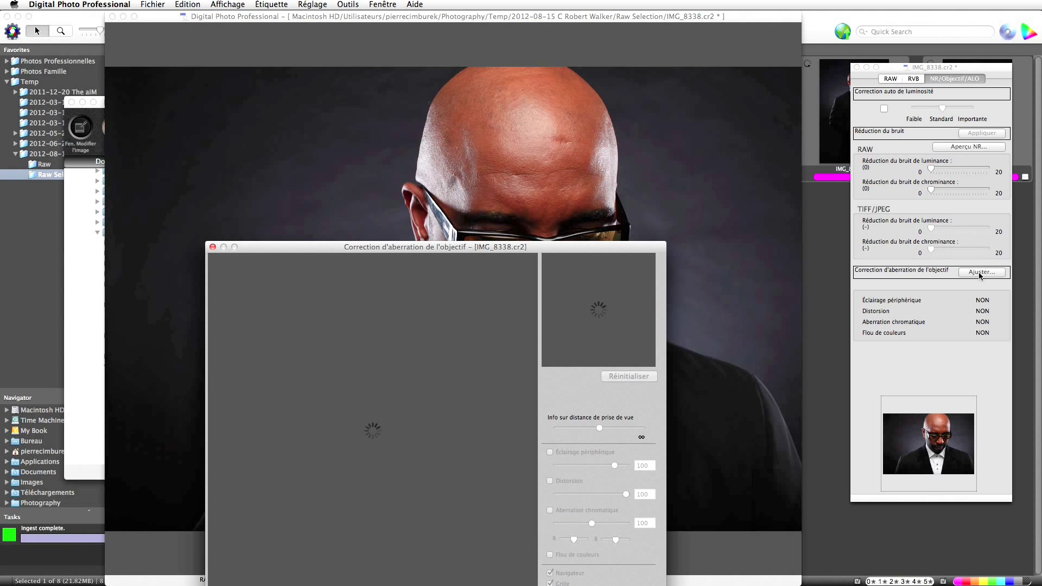
left_click_drag(595, 250, 573, 162)
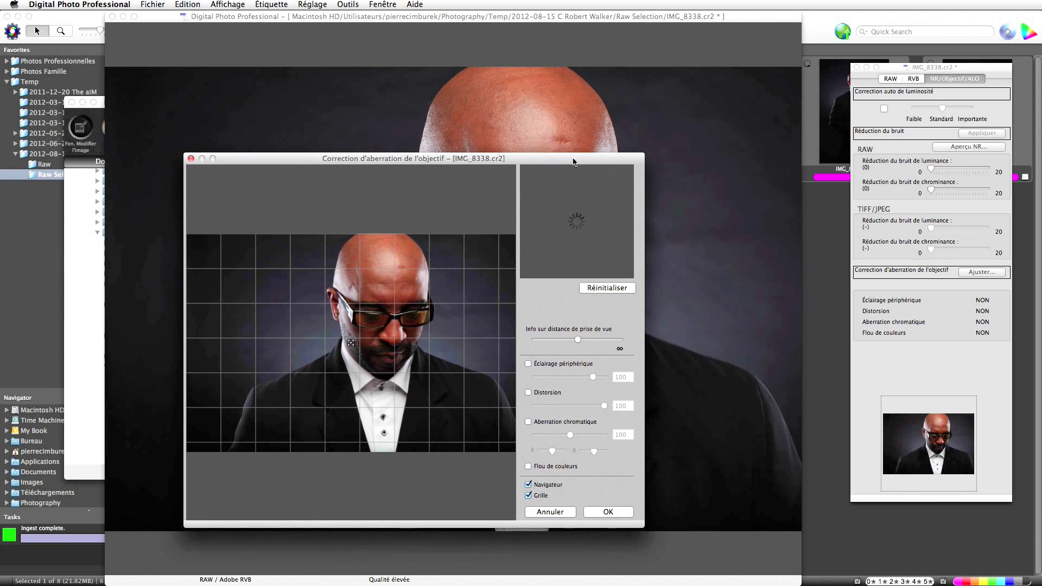
left_click(529, 365)
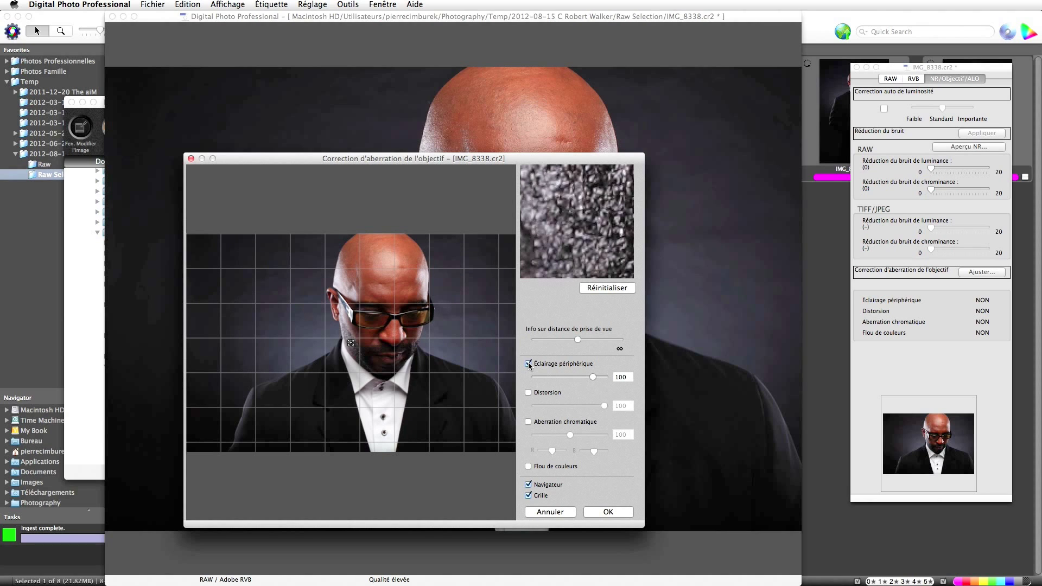
left_click(529, 365)
left_click(528, 393)
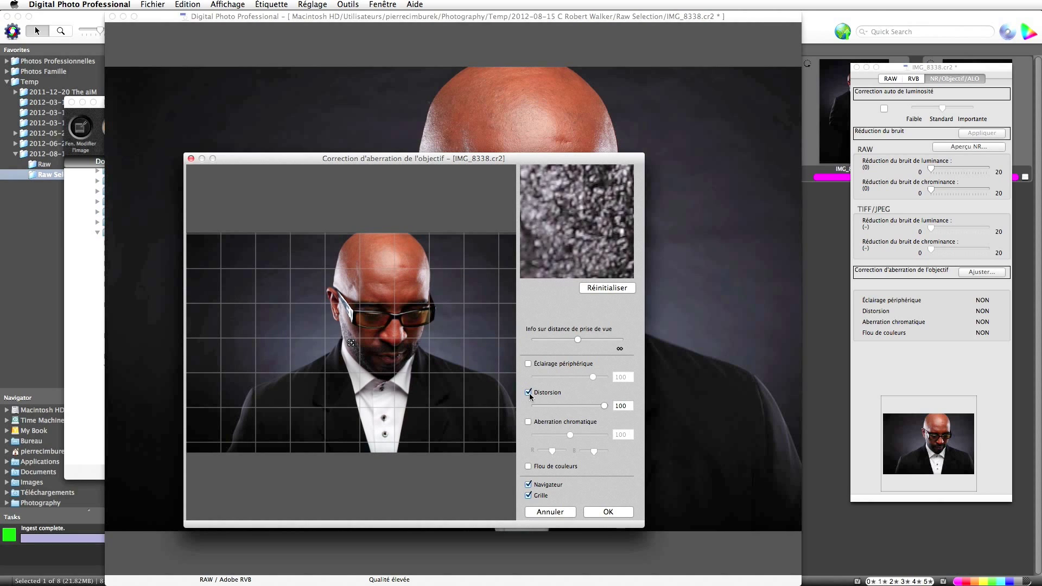
left_click(529, 421)
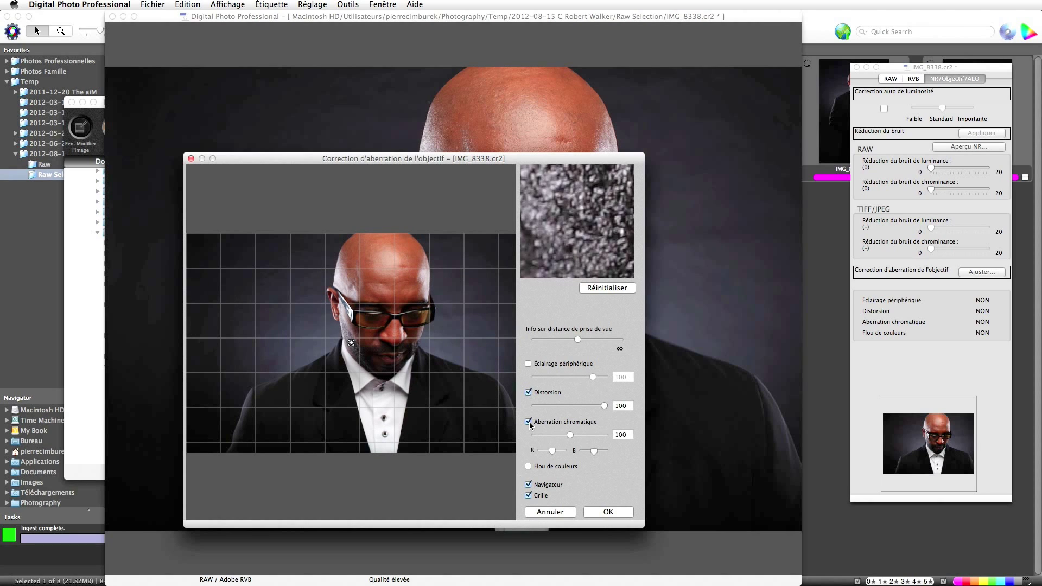
left_click(607, 512)
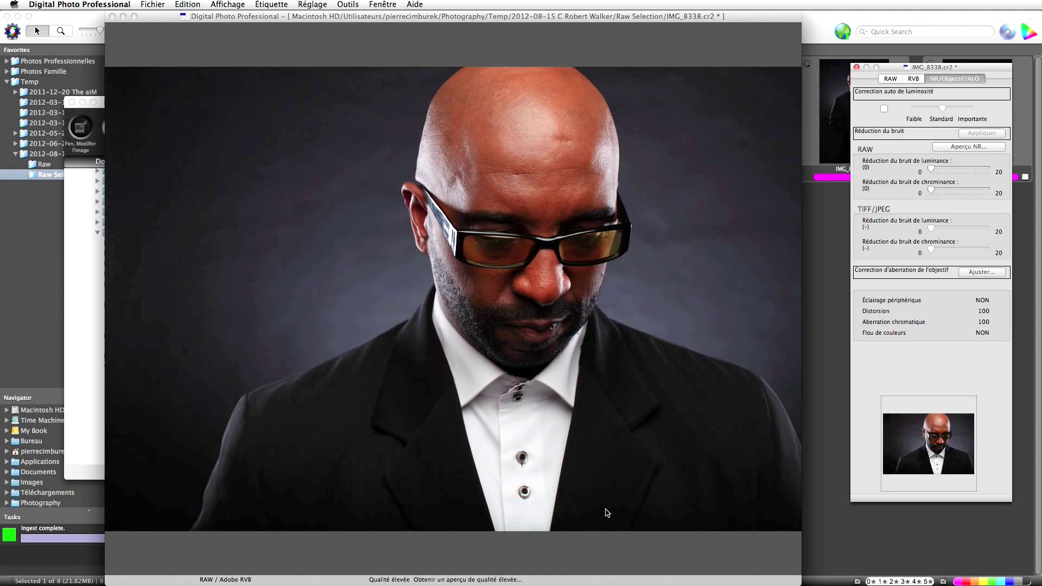
Transfer IMG_8338 to Photoshop and duplicate Arrière-plan as Arrière-plan copie.
left_click(344, 4)
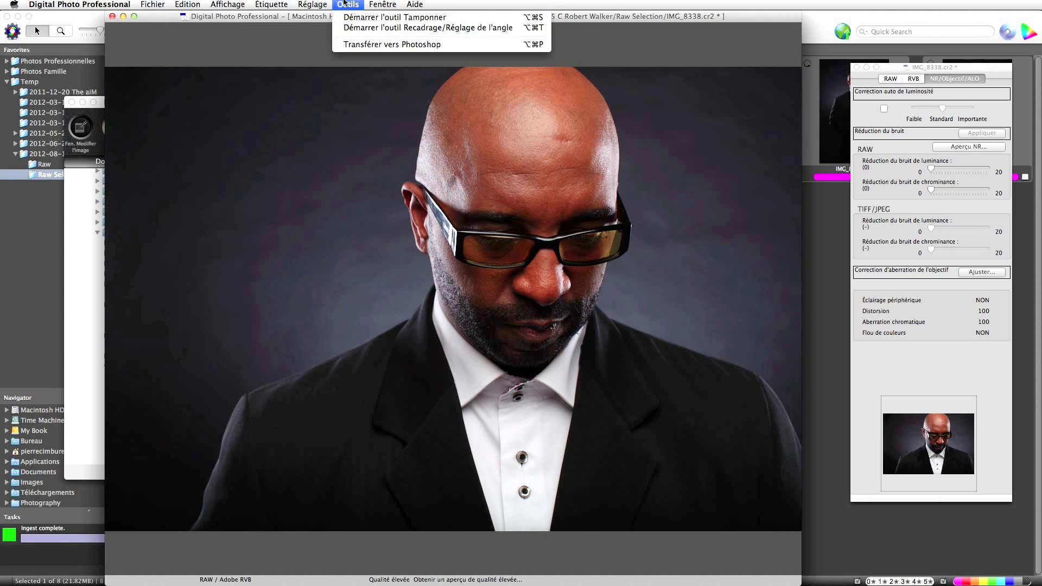
left_click(357, 46)
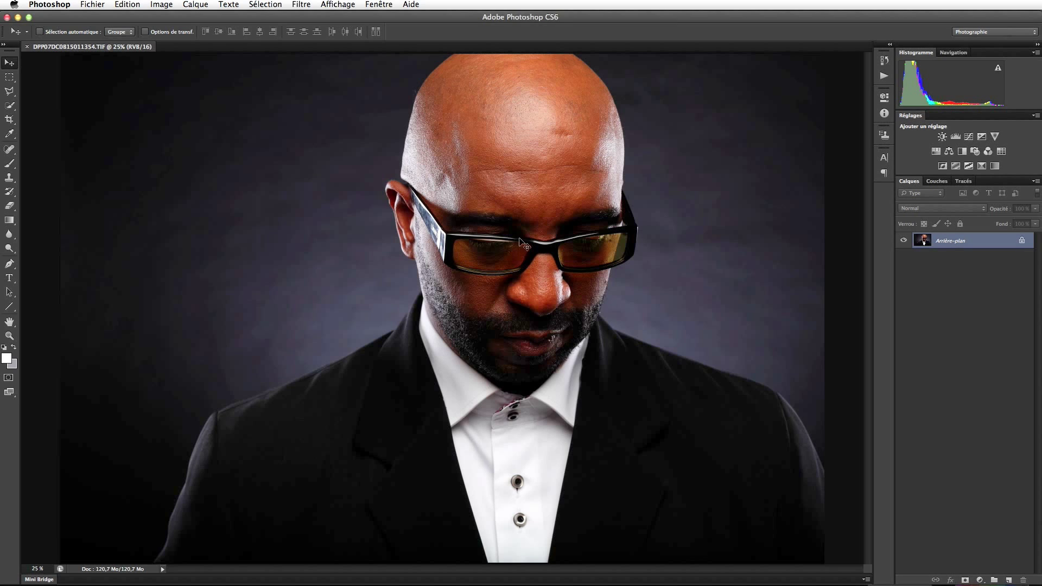
left_click_drag(938, 241, 1009, 579)
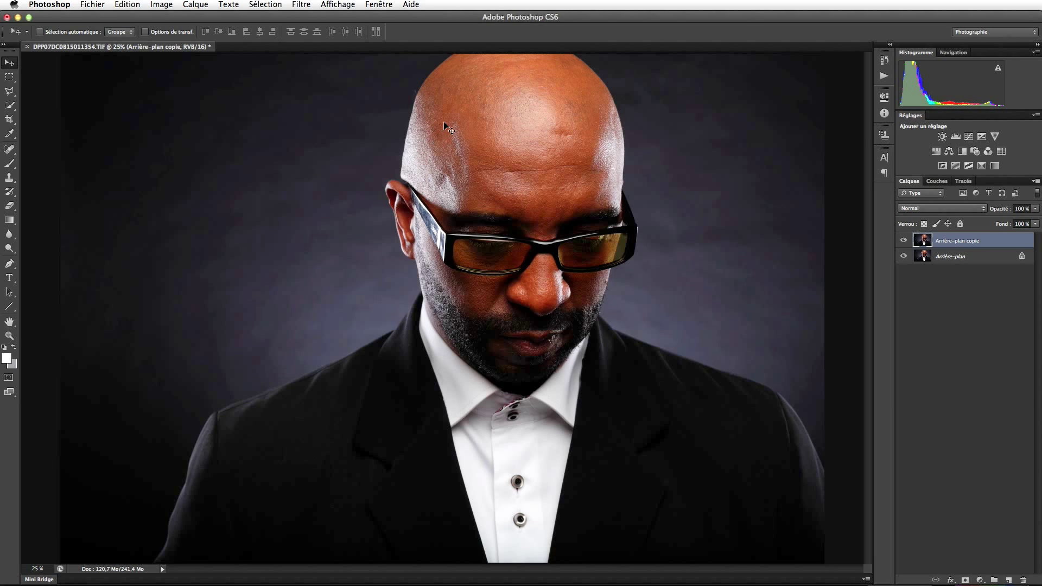
Zoom the forehead to 100% and switch to the Spot Healing Brush.
key("z")
left_click_drag(450, 116, 450, 116)
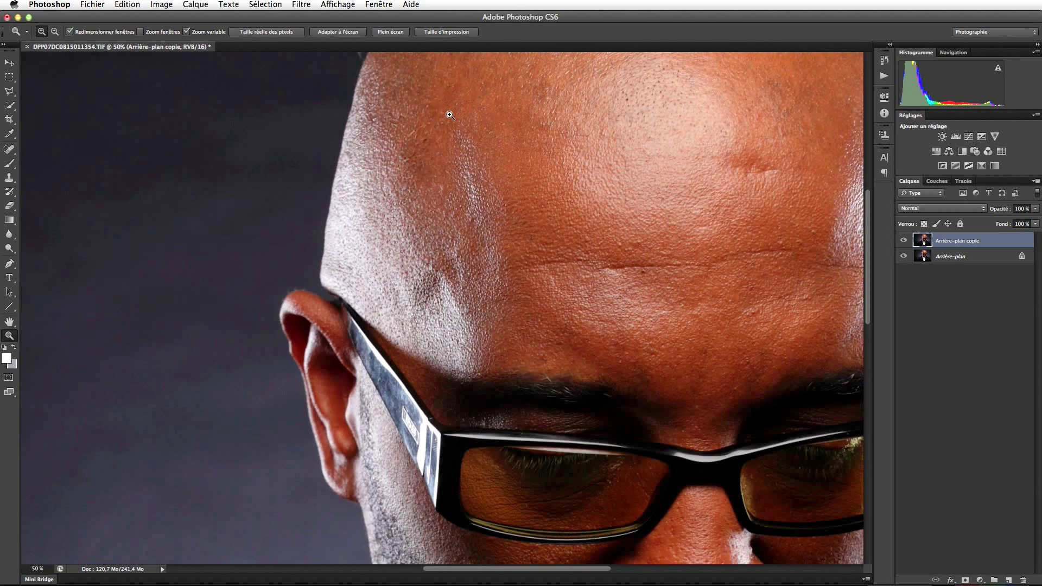
left_click(450, 116)
key("v")
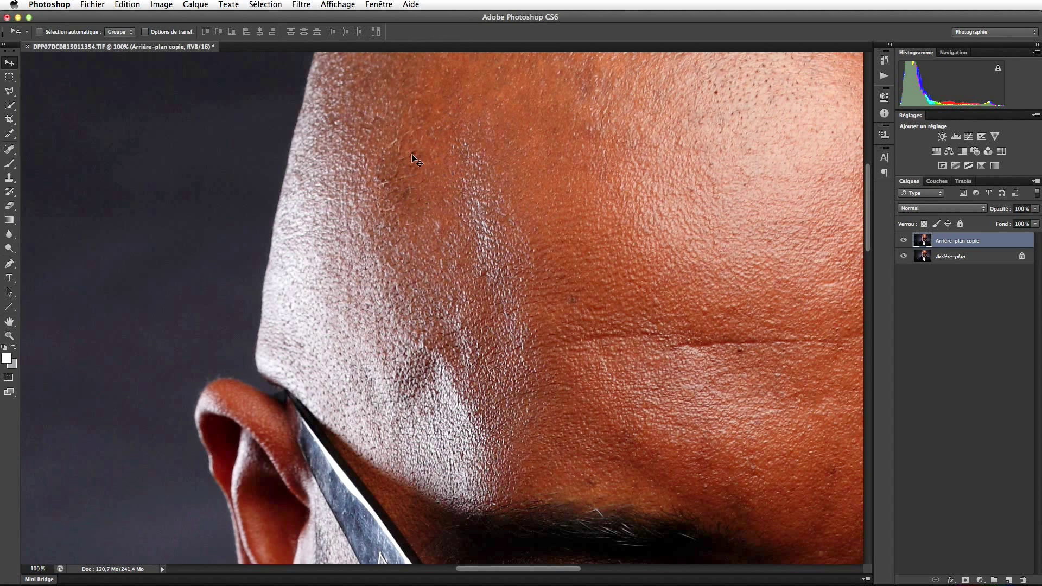
mouse_move(428, 147)
left_mouse_down()
mouse_move(435, 261)
mouse_move(670, 304)
mouse_move(757, 308)
left_mouse_up()
left_click_drag(490, 270, 562, 277)
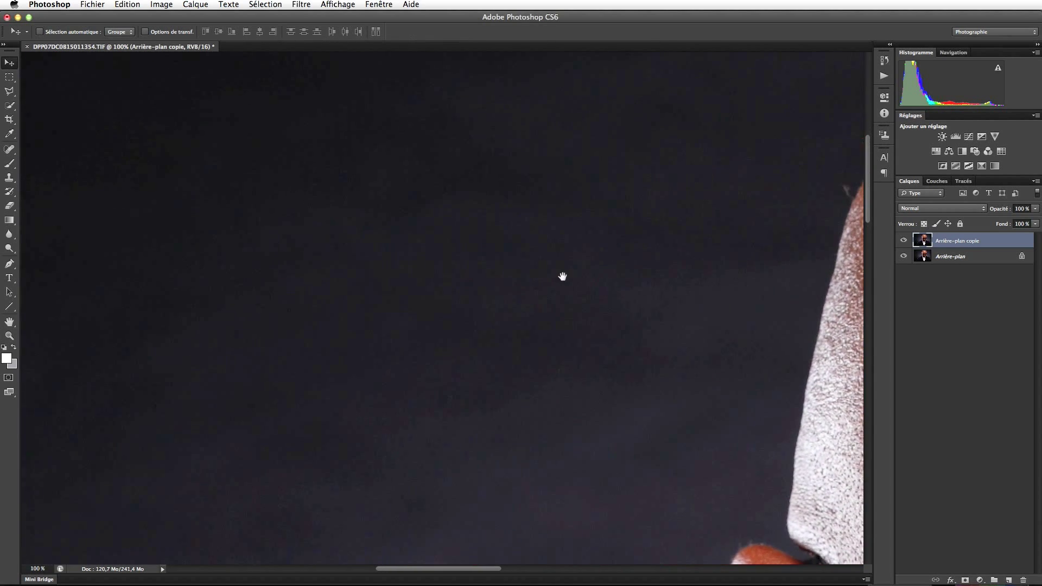
left_click(10, 149)
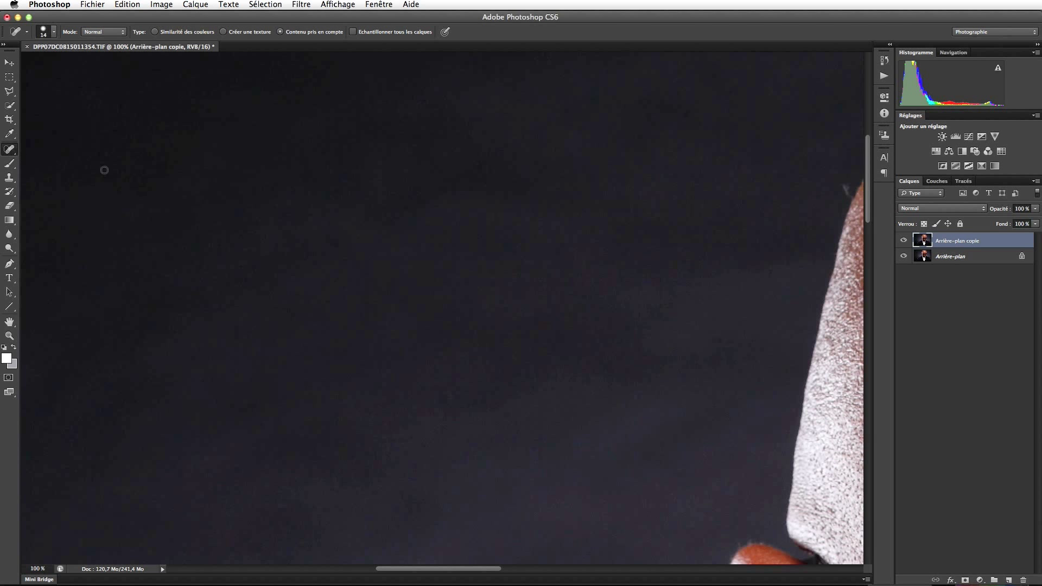
left_click_drag(580, 181, 295, 182)
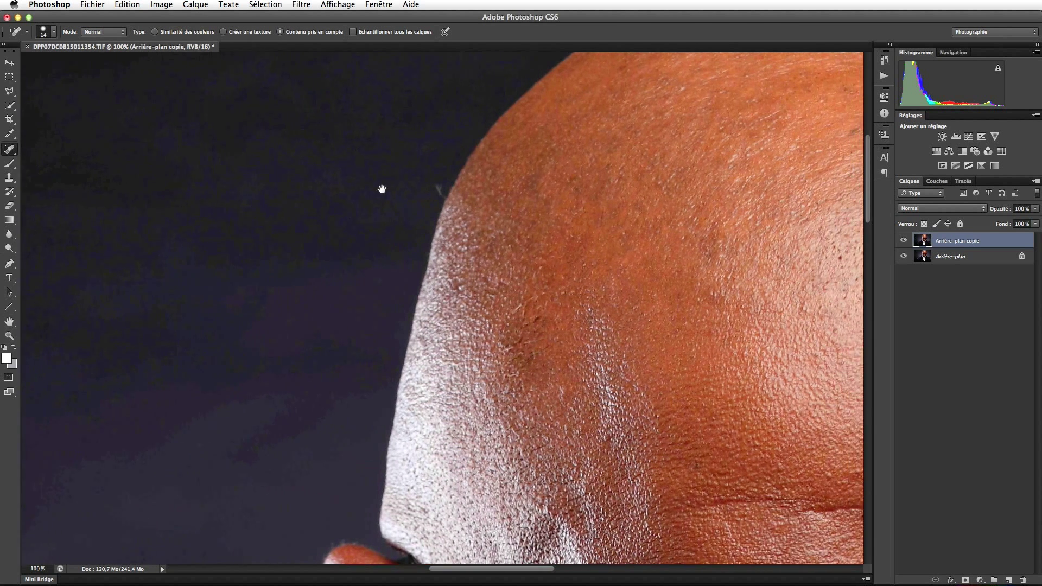
Heal the blemishes at the edge and top of the scalp.
left_click_drag(372, 184, 379, 198)
scroll(481, 258, "right", 5)
left_click_drag(544, 133, 537, 138)
scroll(537, 163, "right", 5)
scroll(646, 212, "left", 2)
left_click_drag(366, 198, 378, 196)
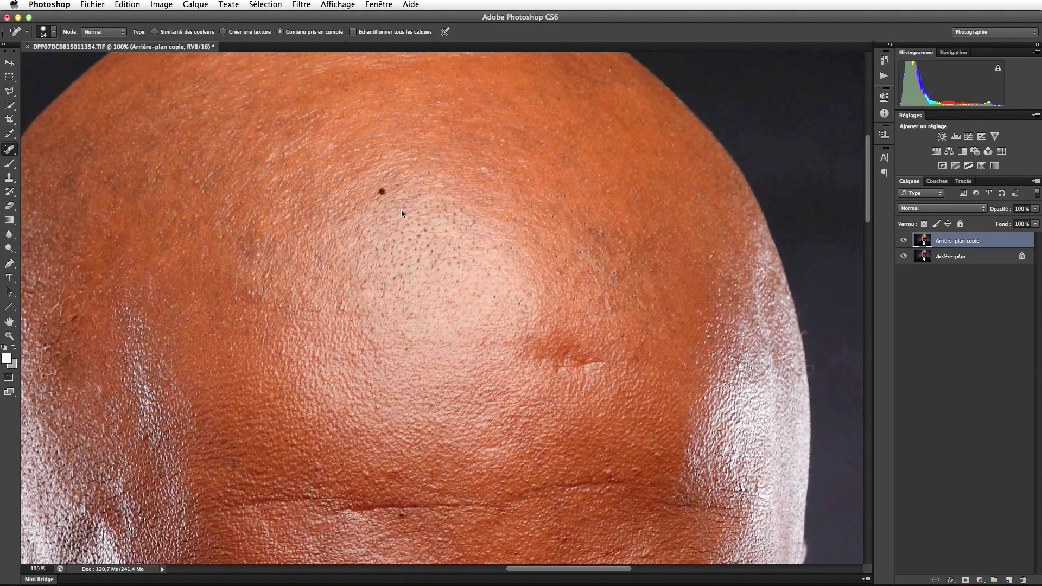
left_click_drag(402, 283, 402, 282)
scroll(356, 344, "left", 8)
scroll(455, 434, "right", 6)
Fine-tune the content-aware healing brush size while inspecting the scalp at 100%.
left_click_drag(467, 462, 478, 462)
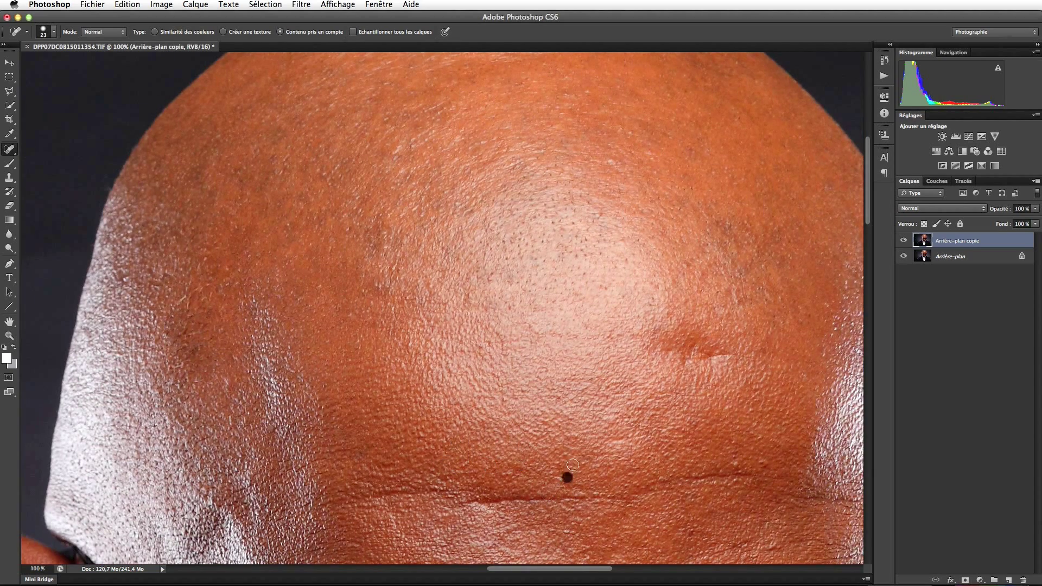
left_click_drag(621, 435, 621, 435)
scroll(621, 434, "right", 5)
scroll(588, 144, "down", 8)
scroll(627, 193, "up", 1)
scroll(549, 277, "left", 8)
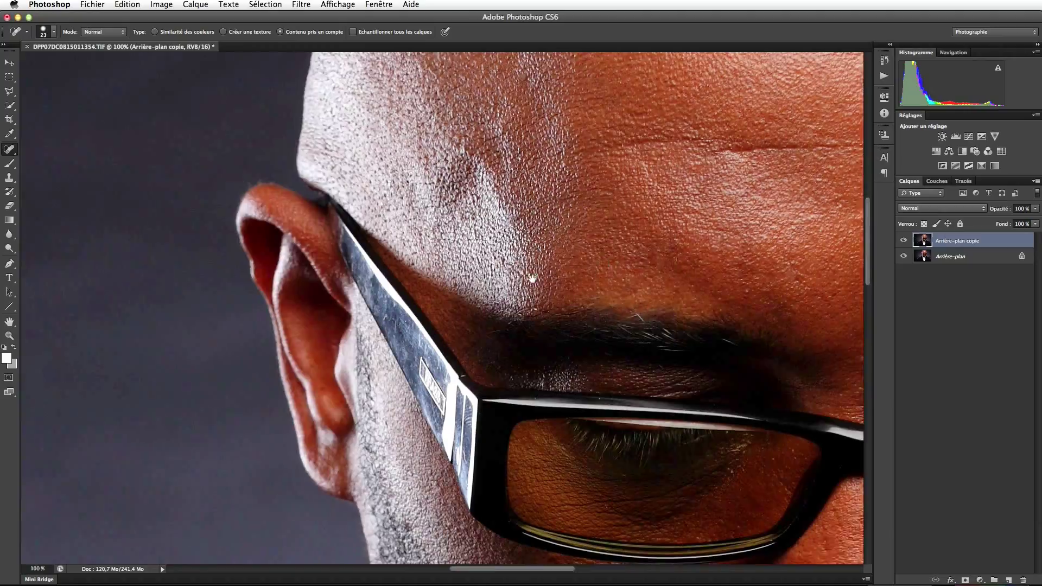
scroll(513, 303, "right", 7)
left_click_drag(581, 339, 535, 380)
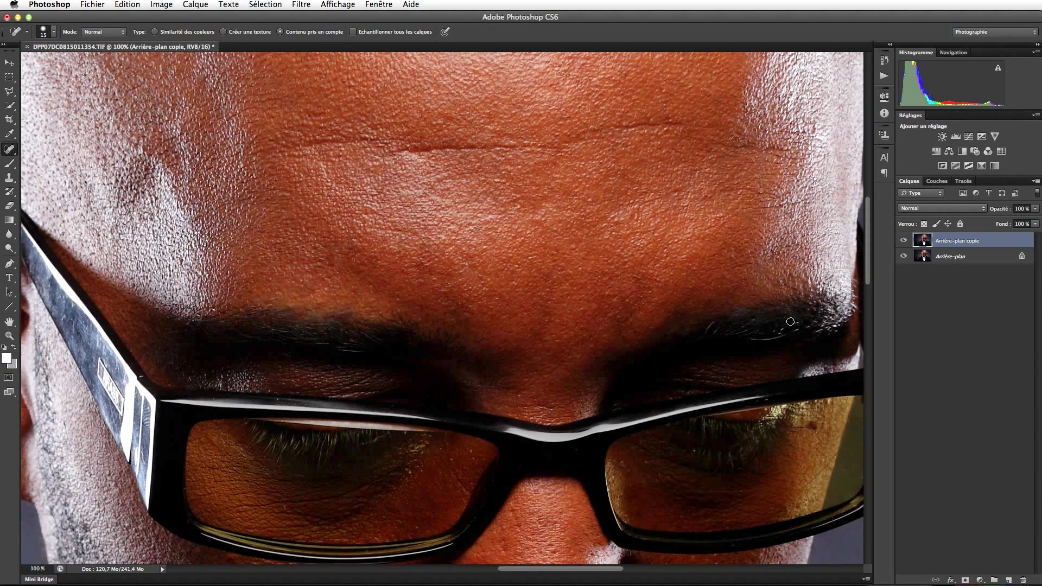
scroll(779, 265, "down", 5)
scroll(779, 265, "right", 3)
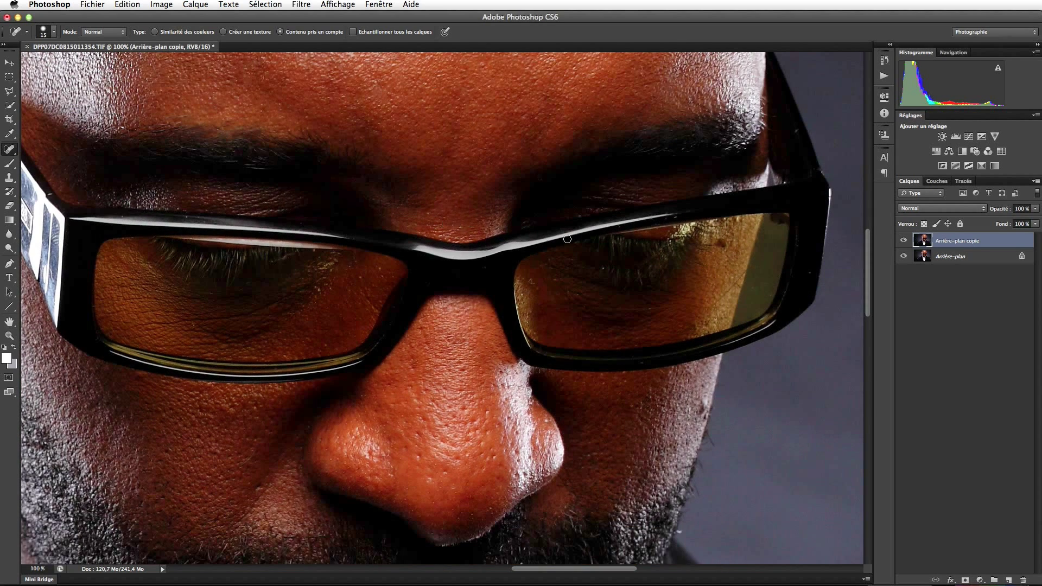
key("[")
left_click_drag(121, 220, 117, 220)
mouse_move(371, 278)
left_mouse_down()
mouse_move(325, 265)
mouse_move(321, 294)
left_mouse_up()
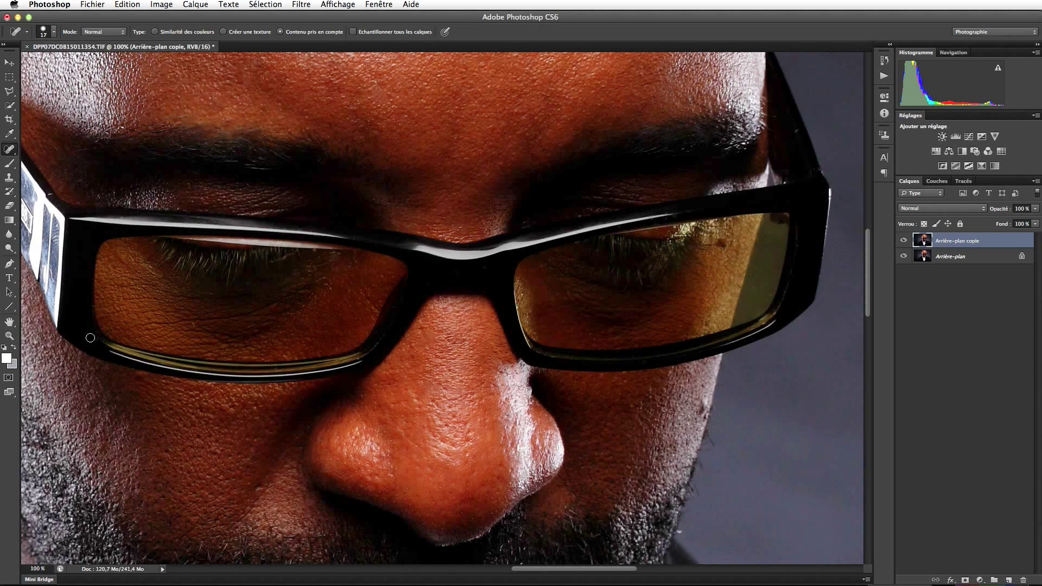
Pan over the mouth, beard, jacket and shirt at 100% to check the retouching.
left_click_drag(249, 487, 382, 388)
scroll(383, 388, "down", 10)
scroll(616, 407, "left", 10)
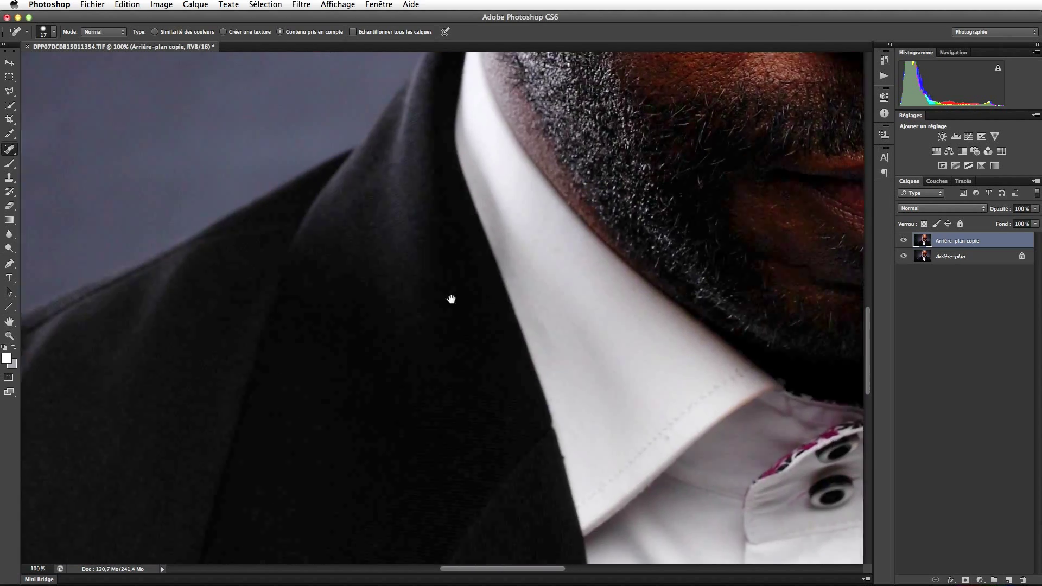
left_click_drag(379, 435, 370, 368)
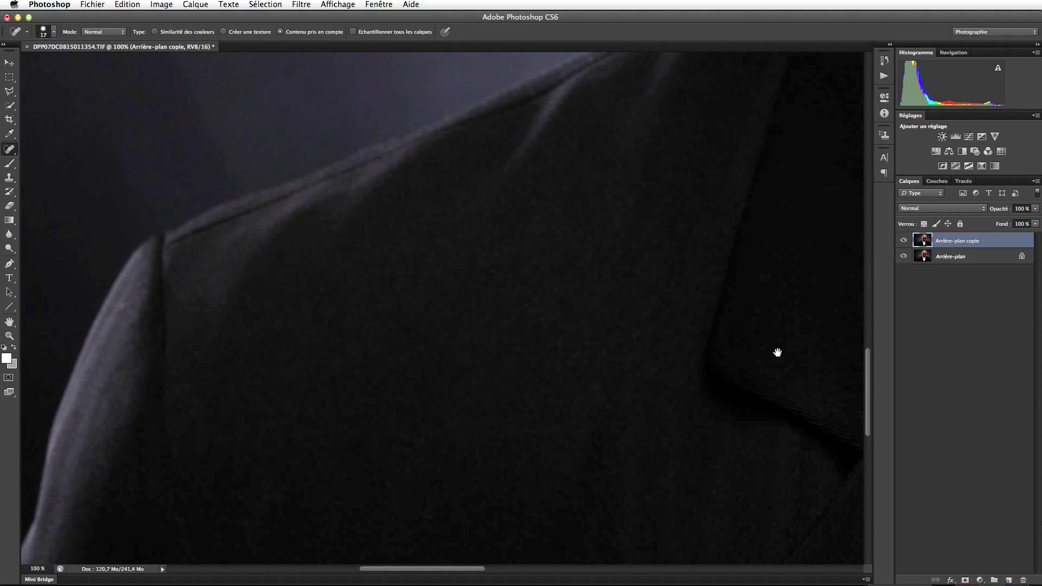
scroll(479, 274, "right", 15)
scroll(637, 466, "left", 15)
scroll(638, 467, "down", 5)
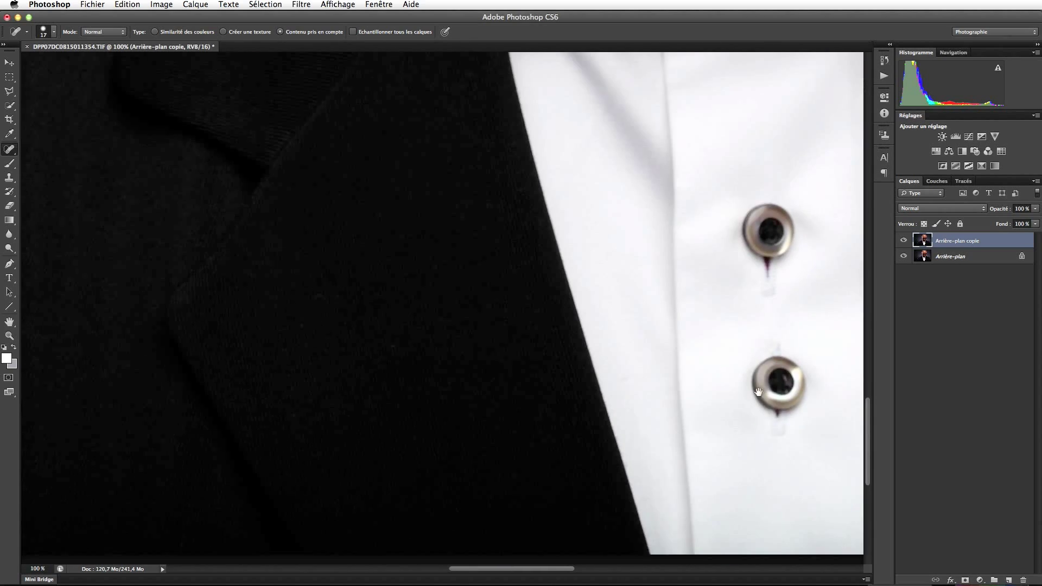
scroll(345, 458, "right", 15)
scroll(600, 249, "down", 5)
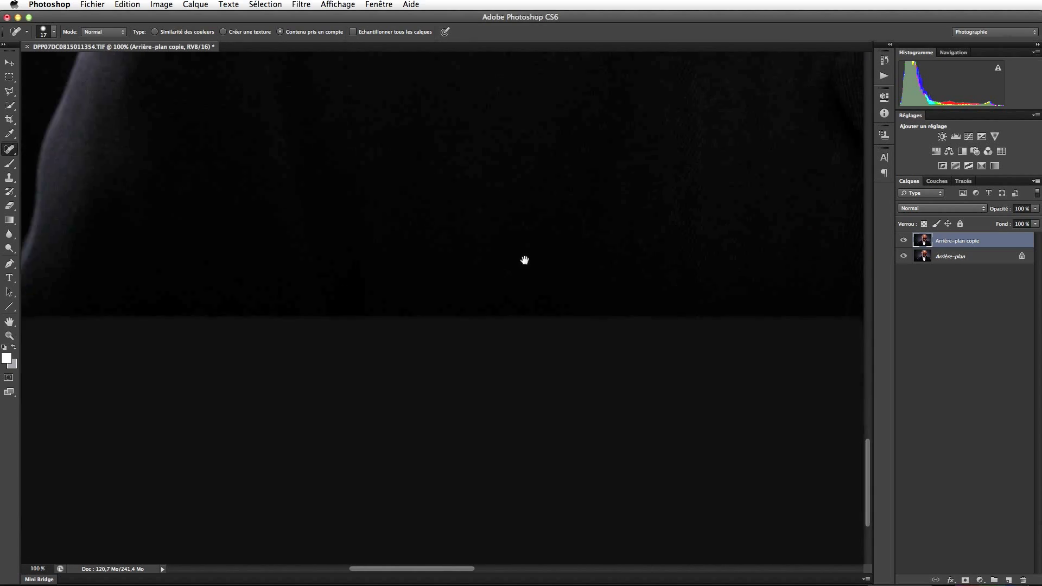
scroll(464, 377, "up", 5)
scroll(487, 360, "right", 3)
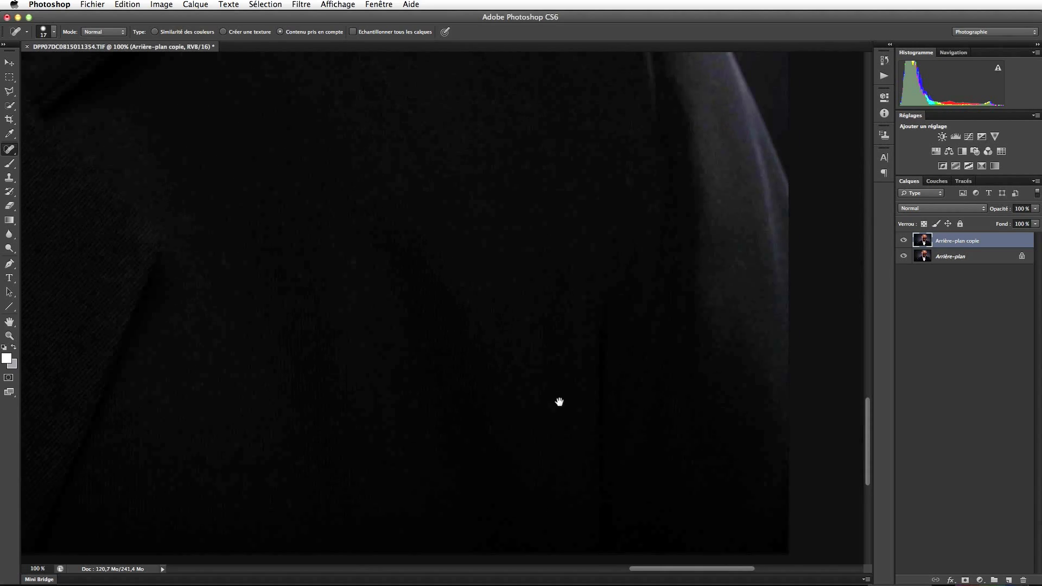
scroll(444, 313, "up", 5)
scroll(458, 335, "left", 10)
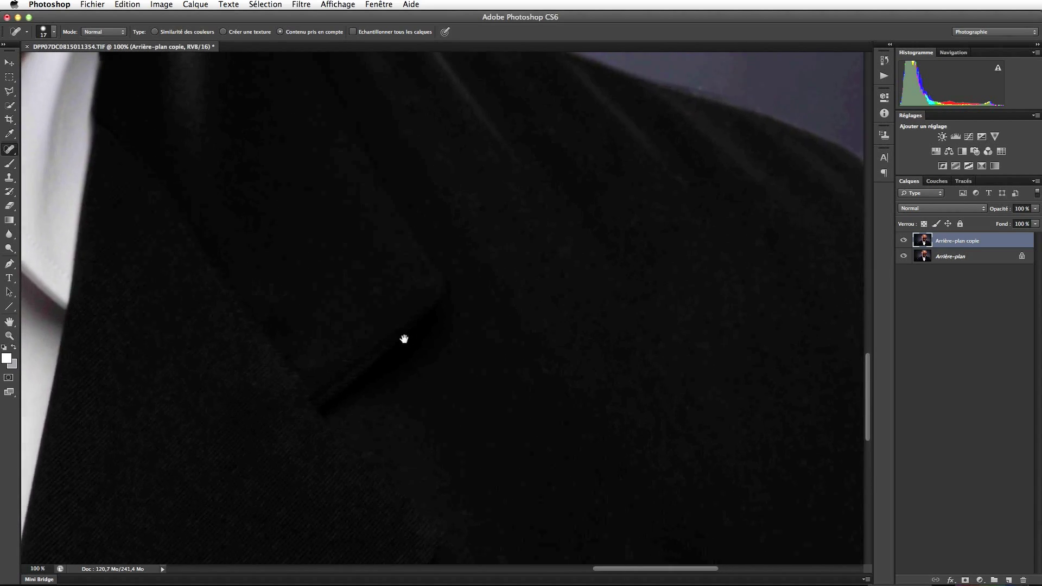
scroll(550, 369, "left", 3)
scroll(551, 369, "up", 1)
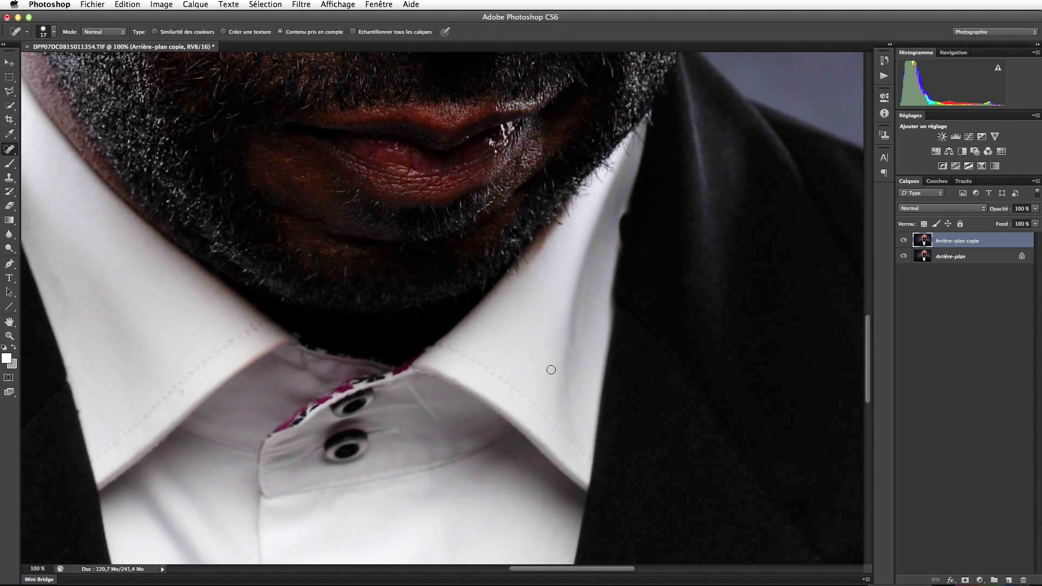
scroll(465, 407, "up", 10)
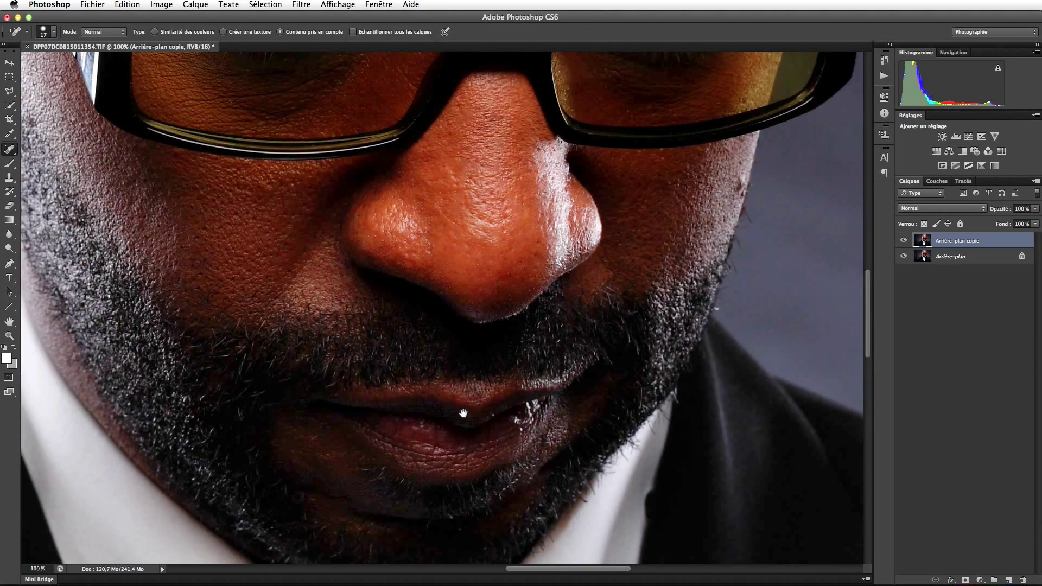
scroll(461, 425, "up", 2)
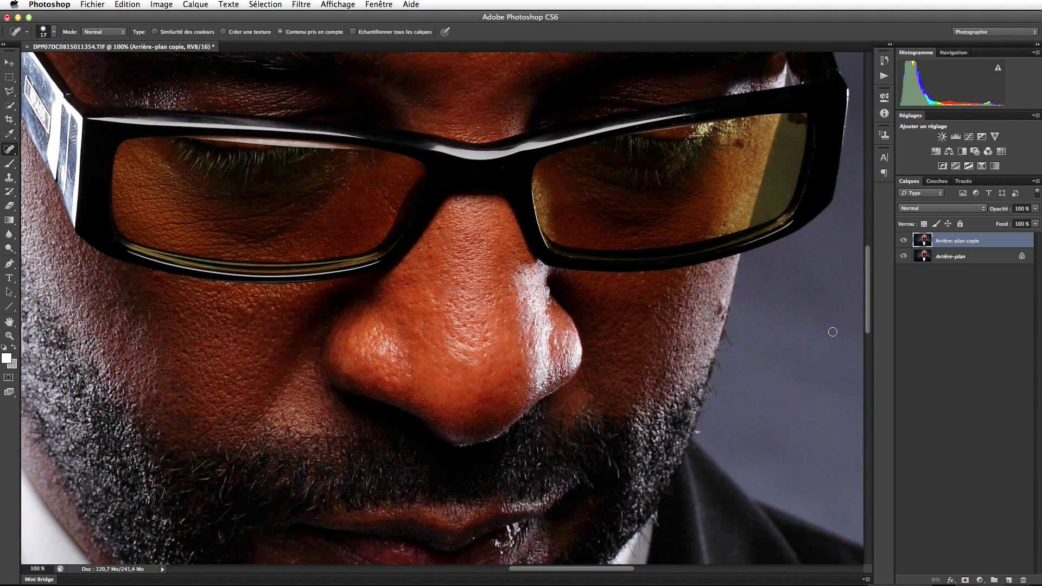
Toggle Arrière-plan copie off and on to compare, then fit the portrait on screen.
left_click(903, 240)
left_click(905, 240)
key("super+0")
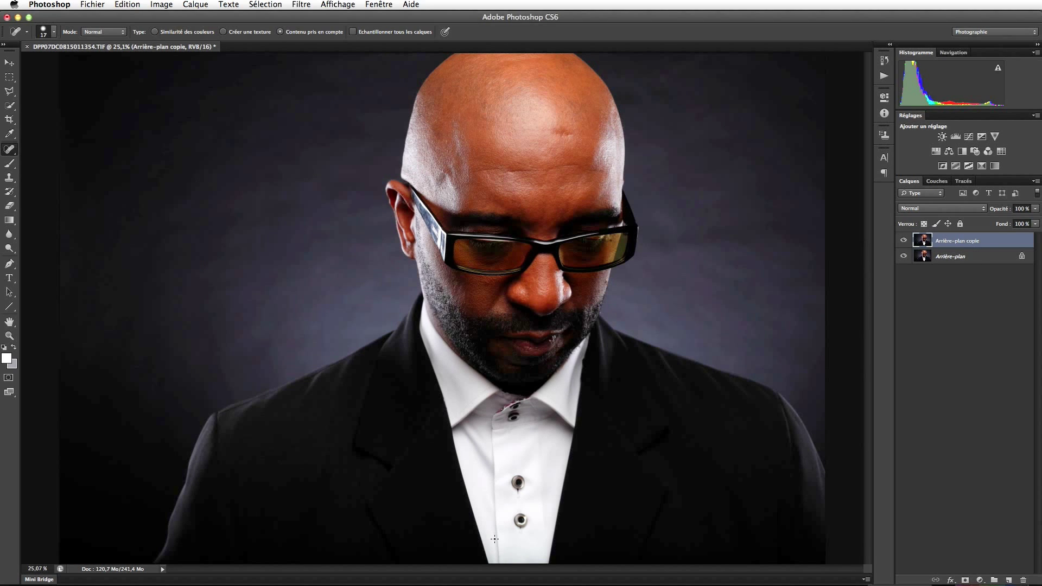
Zoom in and patch out the forehead wrinkle above the glasses with the Patch tool.
key("z")
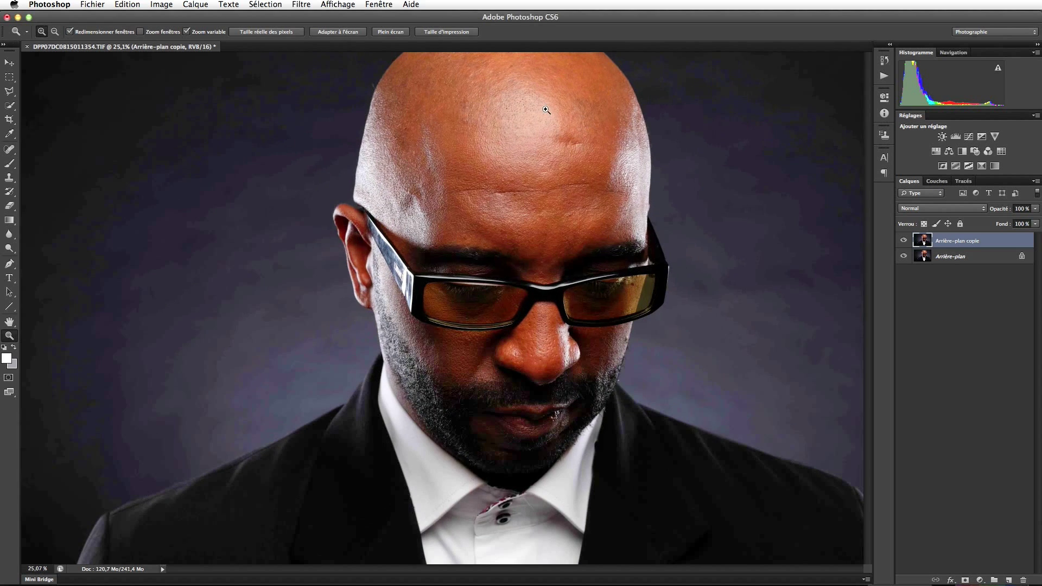
left_click(546, 110)
left_click(546, 110)
key("j")
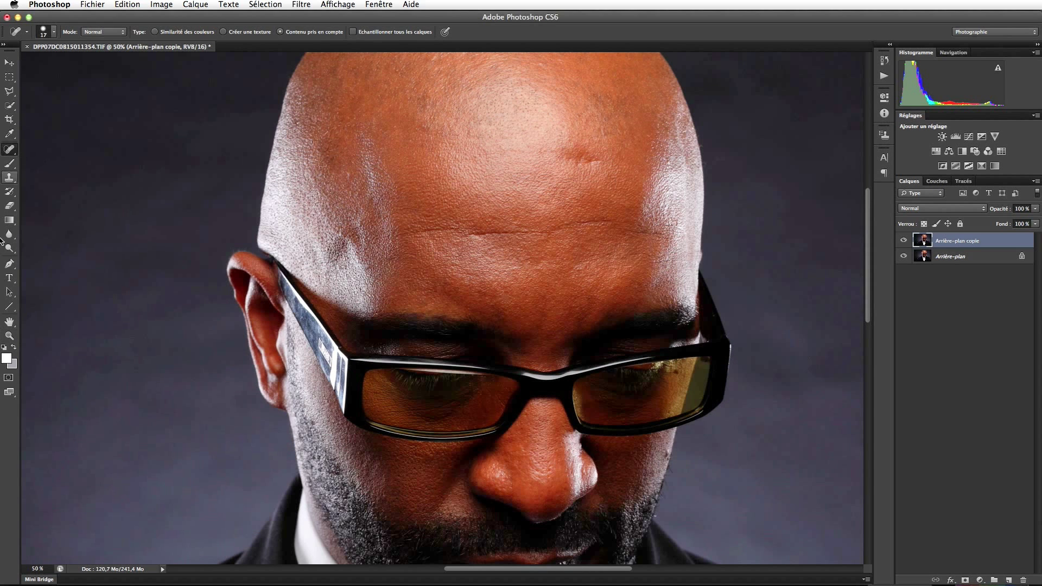
left_click_drag(10, 151, 54, 170)
mouse_move(566, 138)
left_mouse_down()
mouse_move(543, 162)
mouse_move(595, 167)
mouse_move(609, 159)
mouse_move(602, 144)
mouse_move(579, 133)
mouse_move(564, 181)
left_mouse_up()
key("ctrl+d")
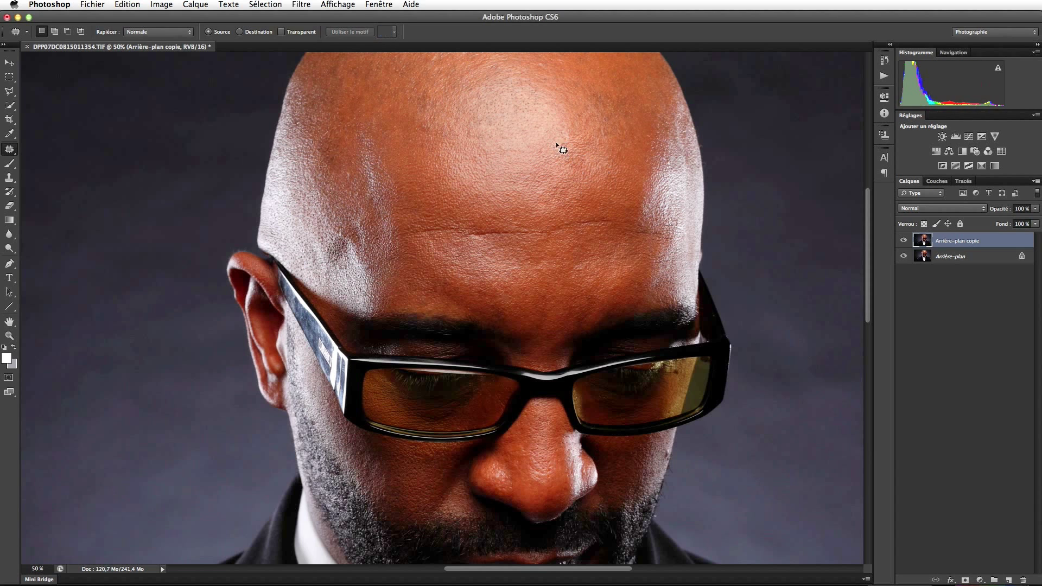
Fit the portrait on screen, then zoom to 200% on the cheek and beard edge.
left_click_drag(583, 363, 534, 334)
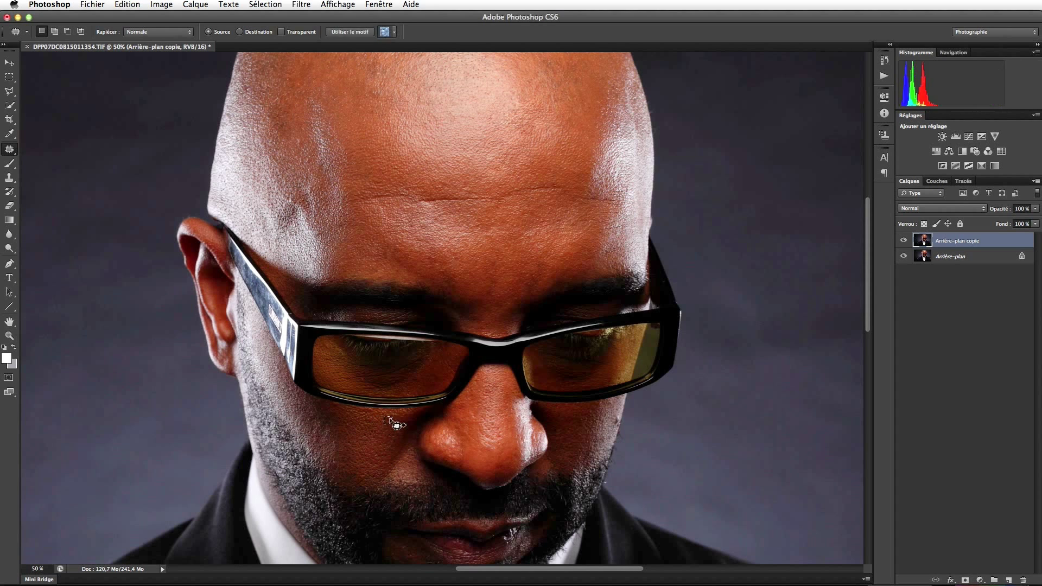
scroll(575, 464, "down", 6)
scroll(575, 464, "left", 2)
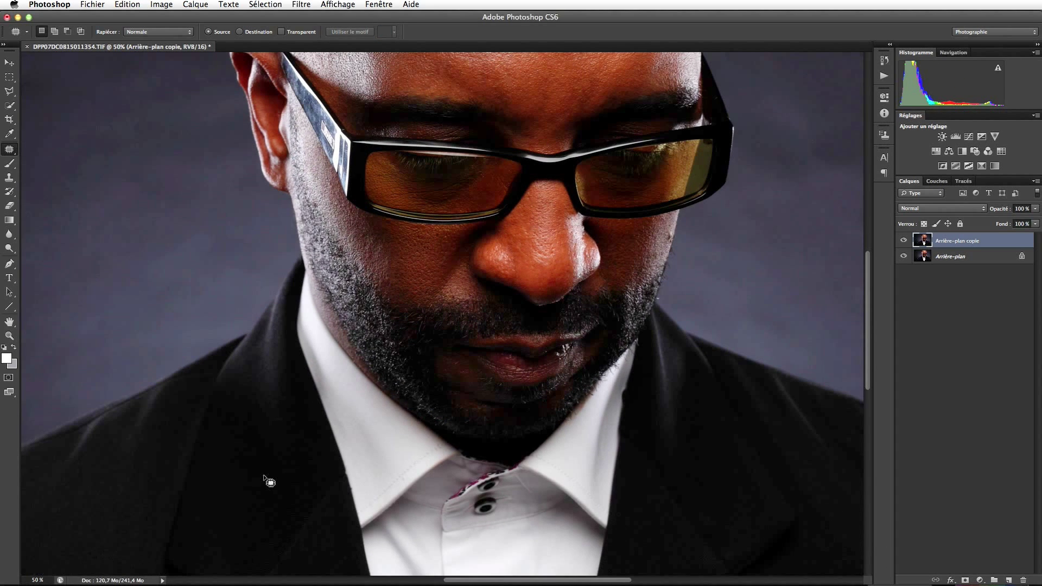
key("super+0")
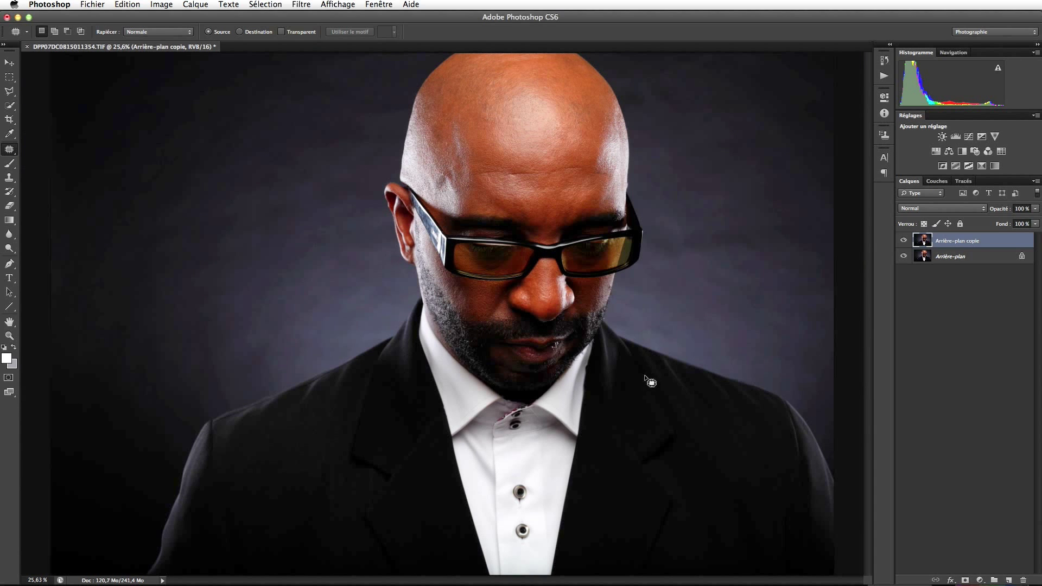
key("z")
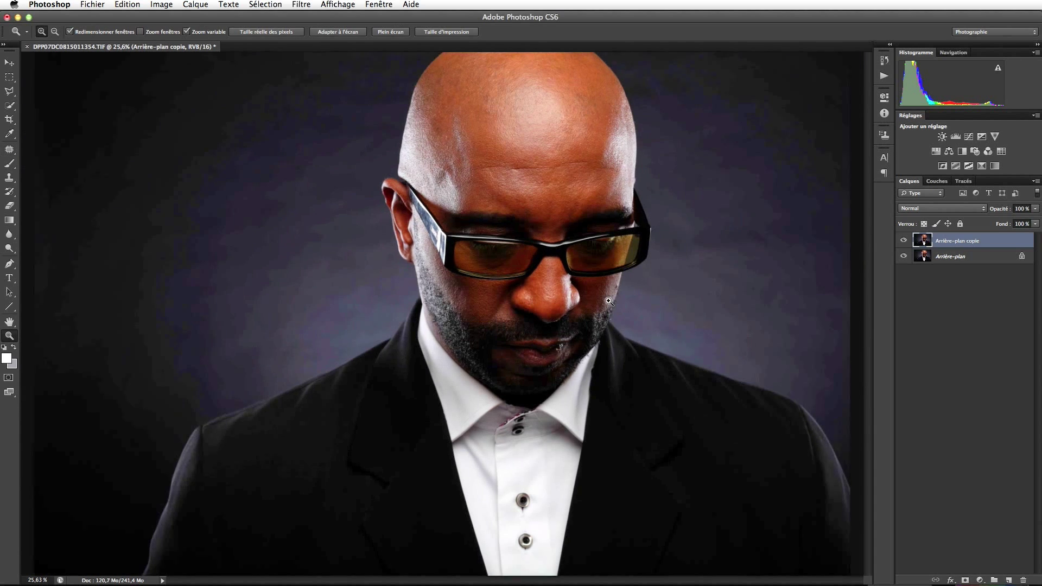
left_click_drag(609, 301, 609, 302)
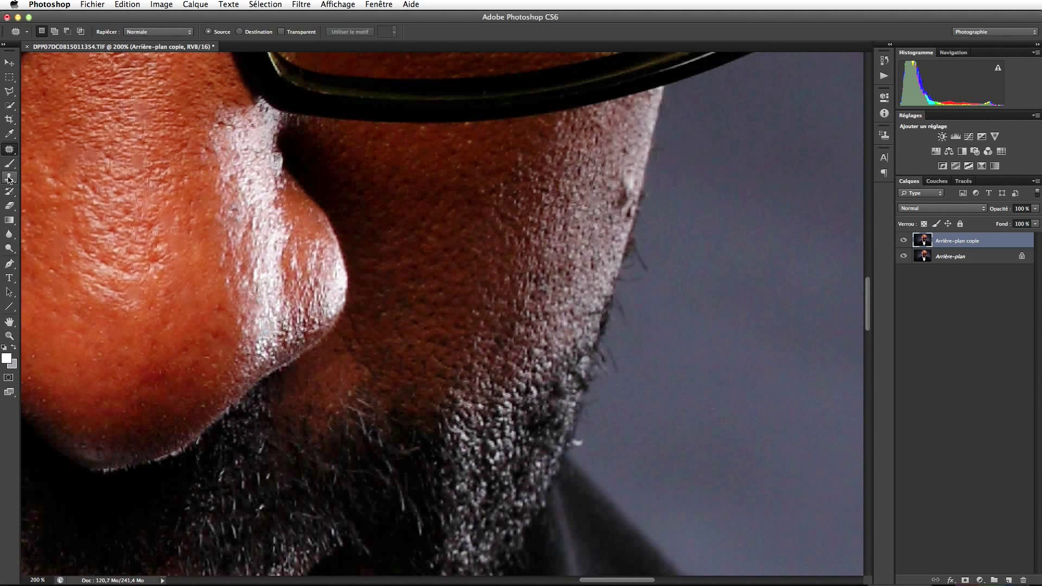
Set the Clone Stamp to Normal mode, 100% opacity and a 16 px brush.
left_click(9, 179)
left_click(140, 31)
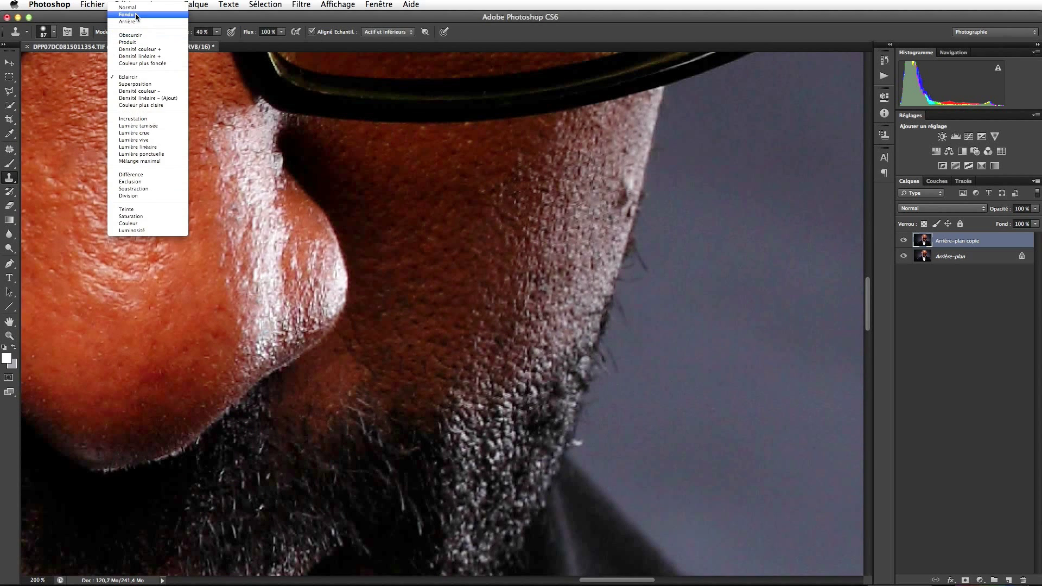
left_click(133, 7)
left_click(215, 33)
left_click_drag(219, 45, 339, 54)
left_click_drag(611, 433, 569, 442)
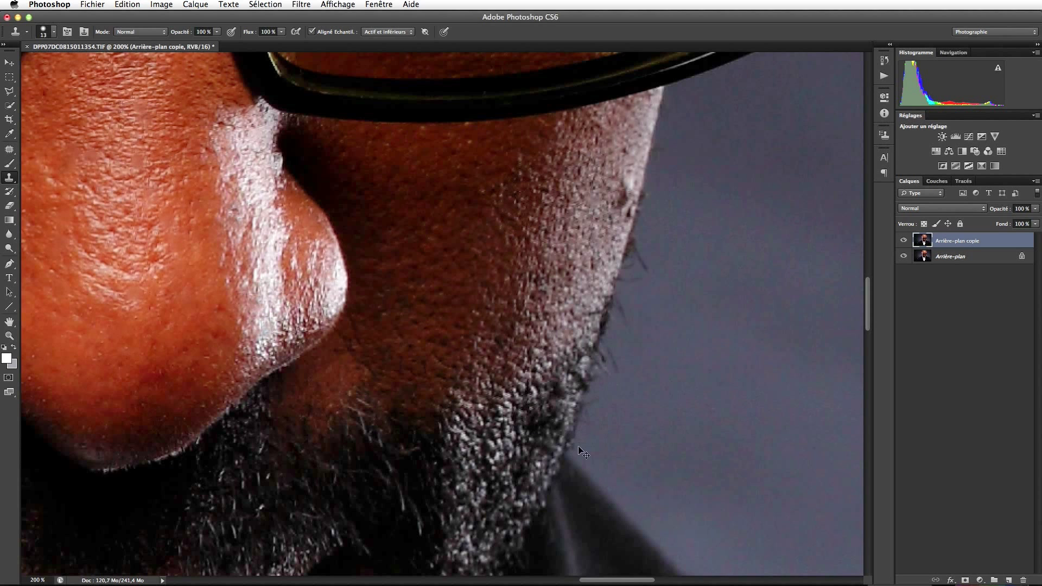
key("super+0")
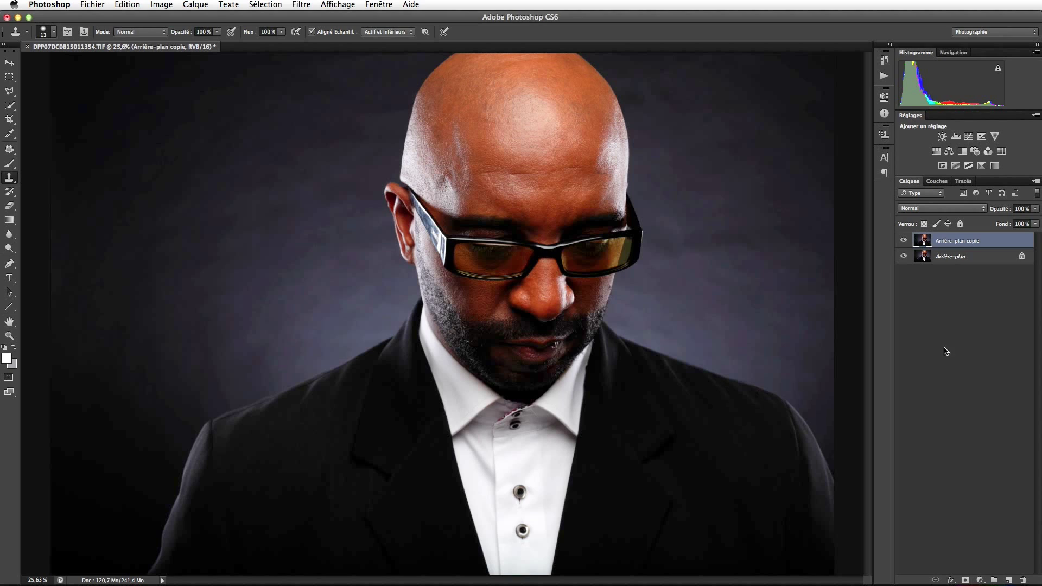
Run the Développement 'Lumière Tamisée' action and set the new layer's opacity to 18%.
left_click(884, 76)
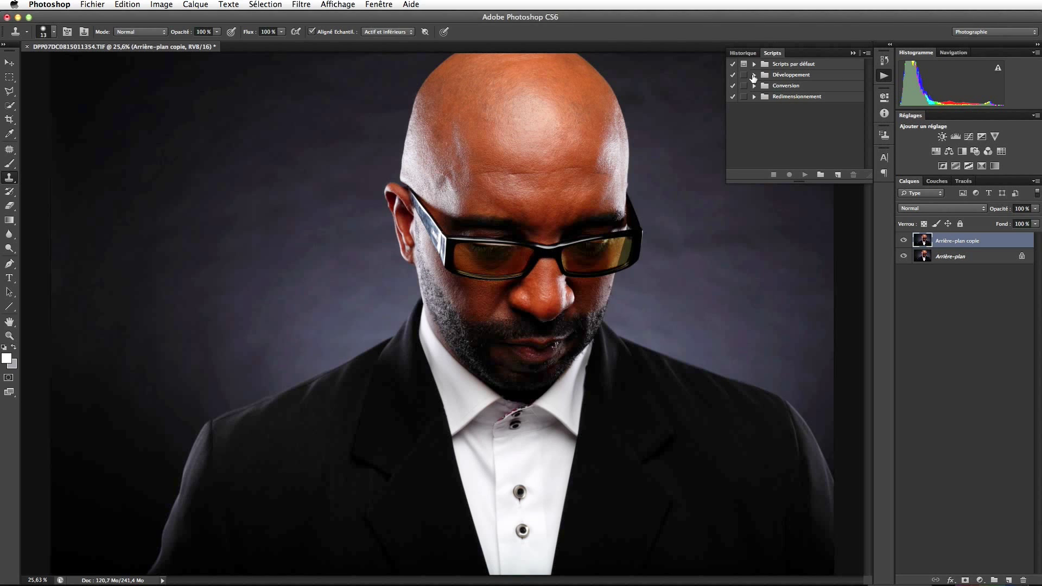
left_click(754, 75)
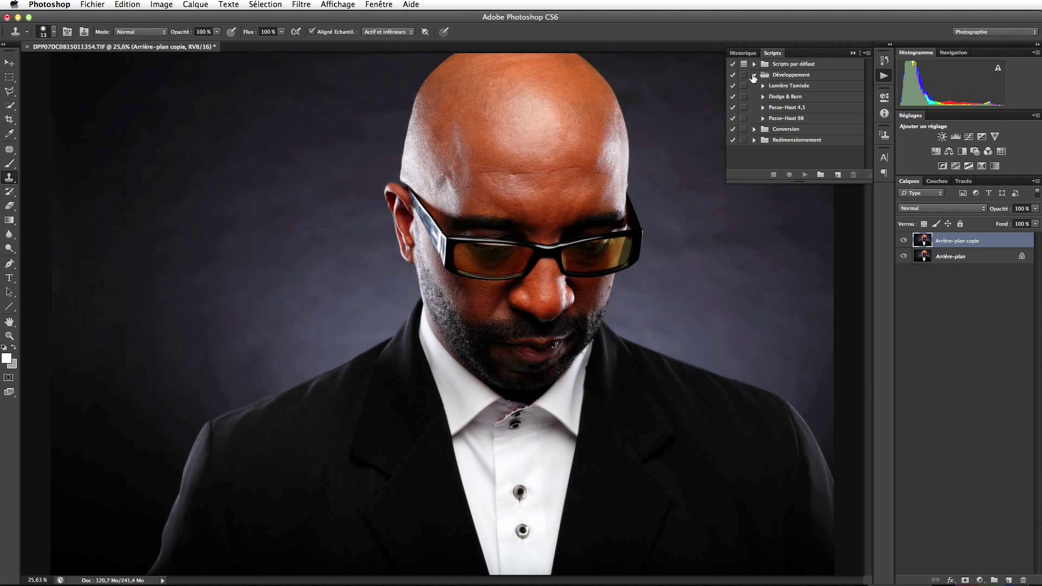
left_click(786, 88)
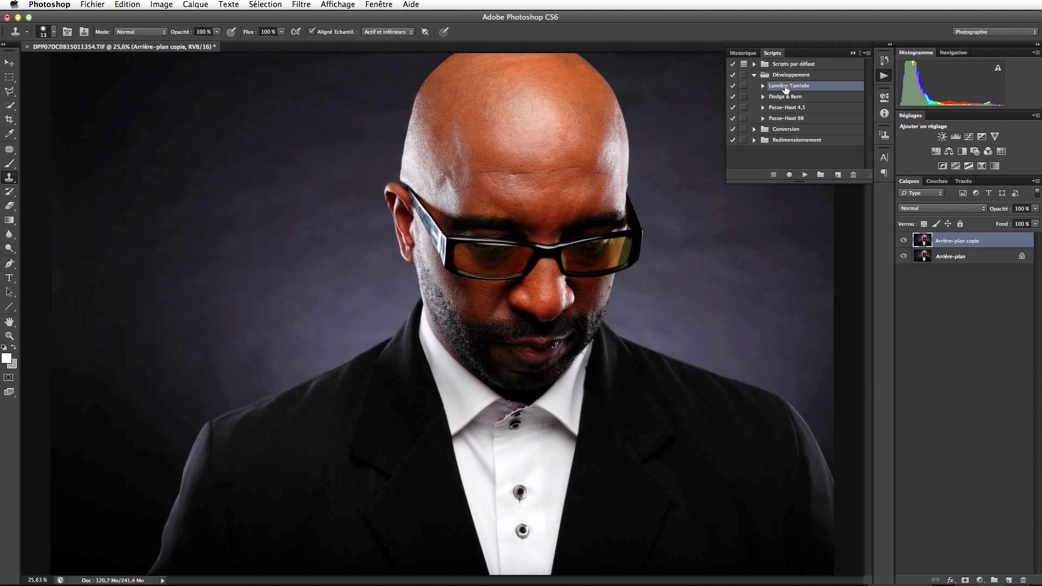
left_click(803, 175)
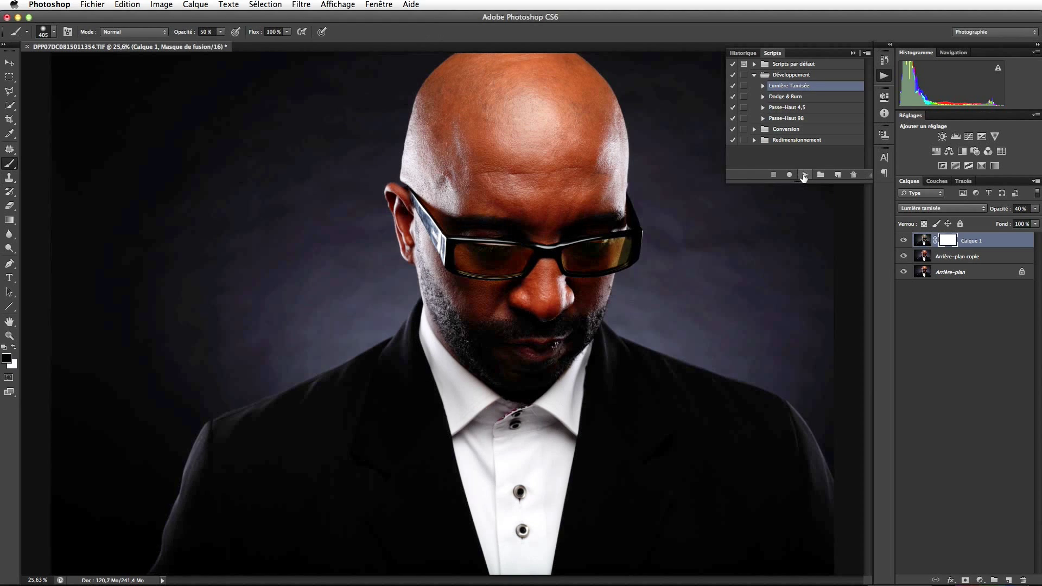
left_click(1035, 209)
left_click_drag(992, 223, 991, 223)
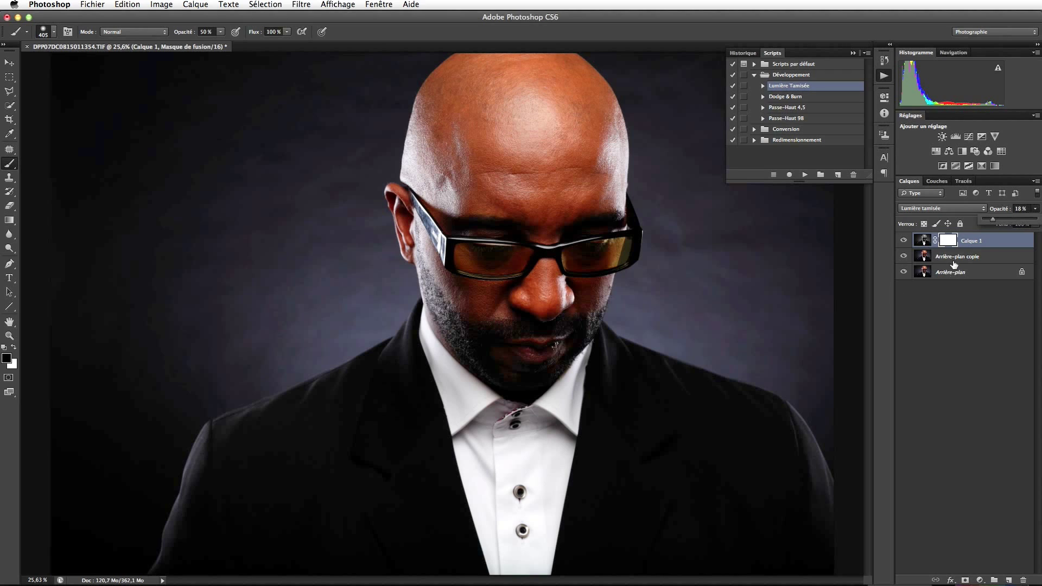
left_click(951, 240)
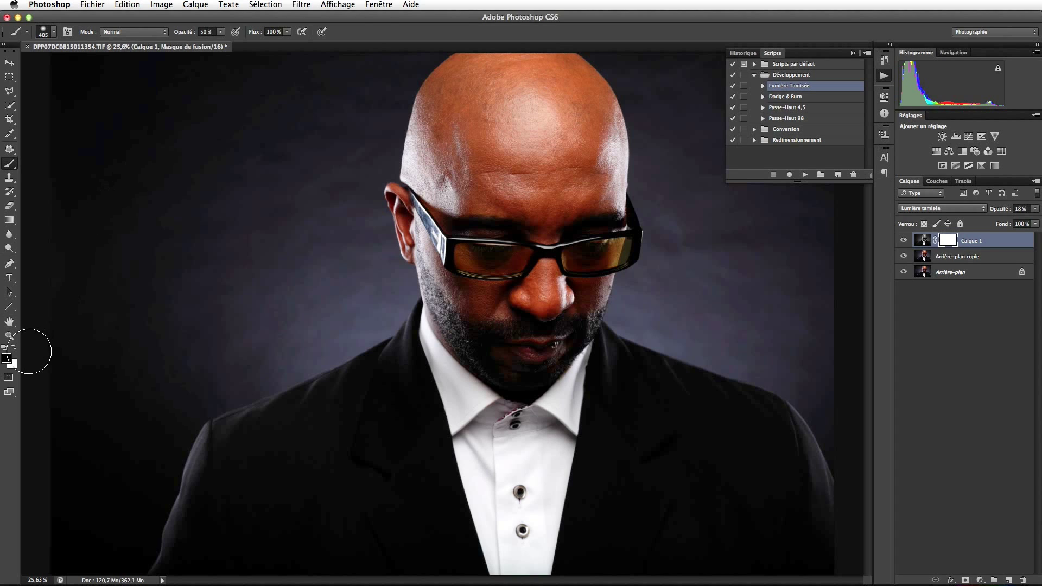
Paint the layer mask over the face with a 487 px soft black brush.
left_click_drag(476, 246, 486, 245)
left_click_drag(591, 253, 624, 282)
left_click(948, 241, "alt")
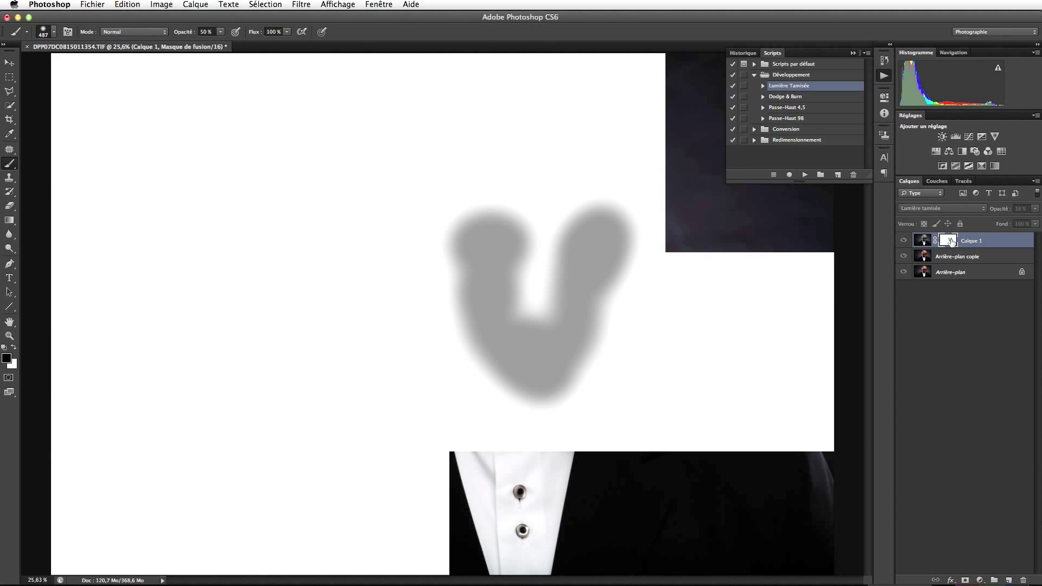
left_click(951, 241, "alt")
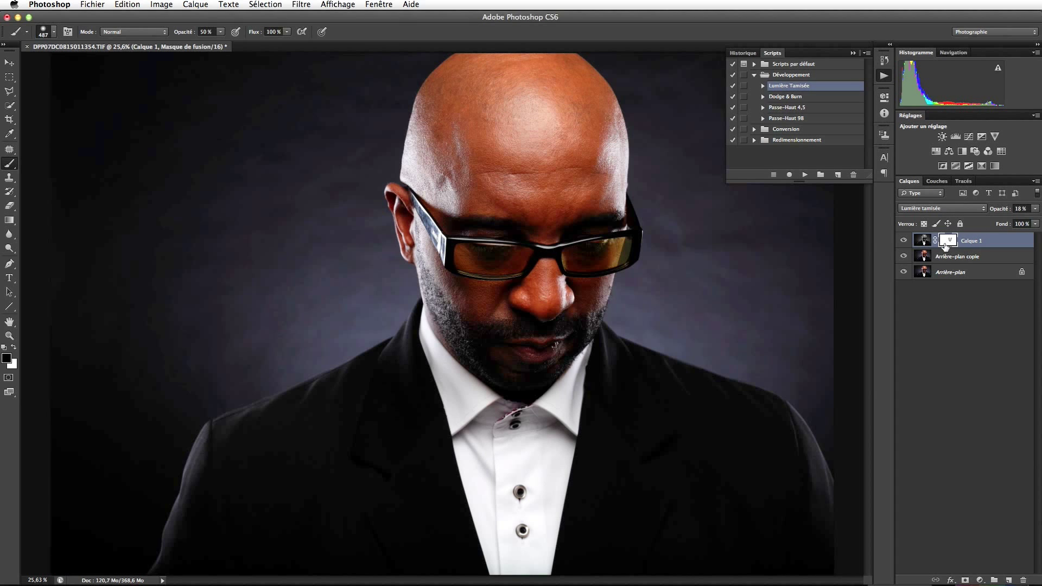
Run the Dodge & Burn action and dodge the lower lip and right lens at brush 205.
left_click(777, 97)
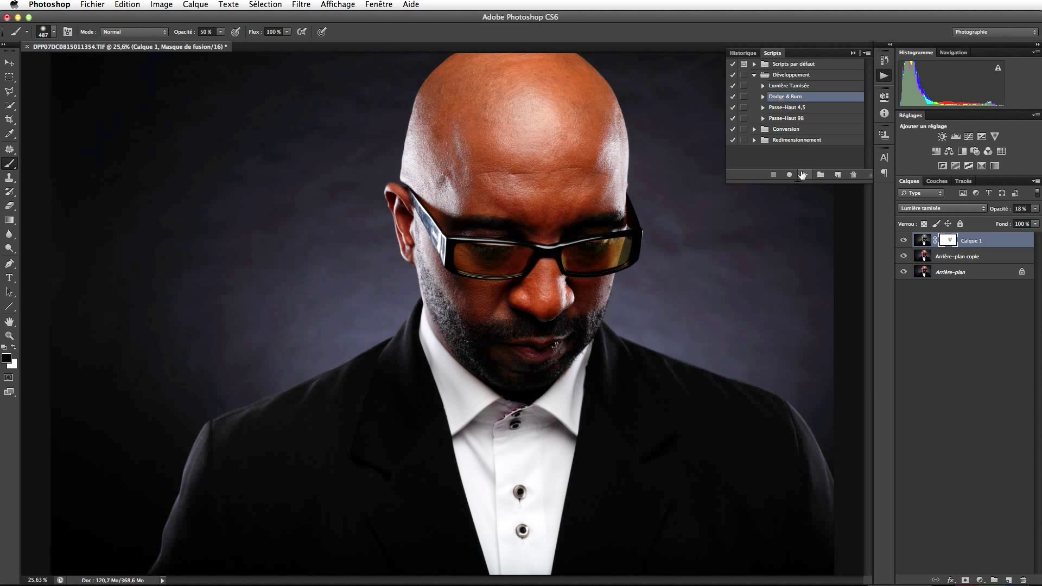
left_click(804, 175)
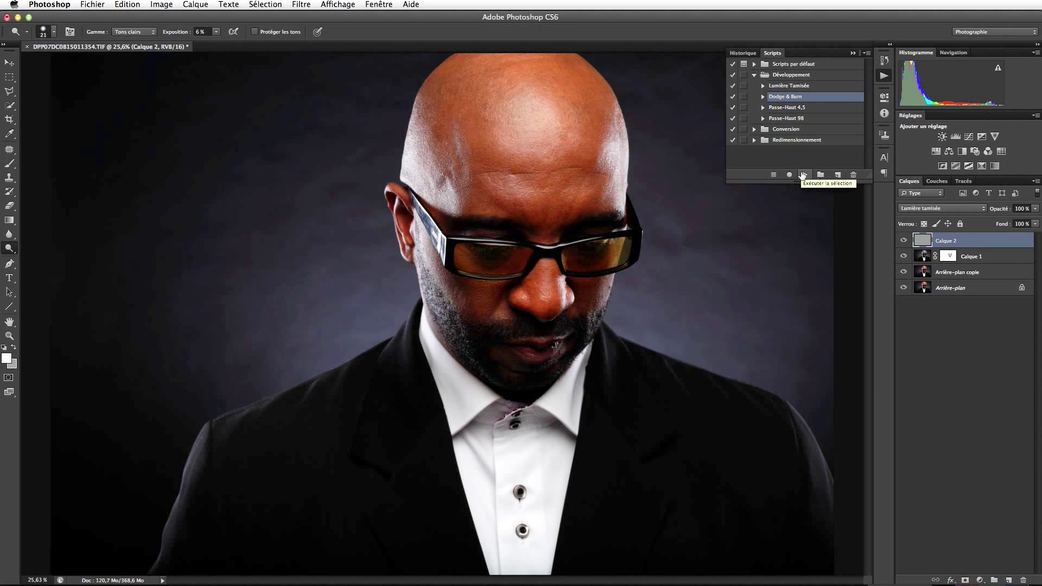
left_click_drag(506, 267, 562, 247)
left_click_drag(470, 231, 472, 232)
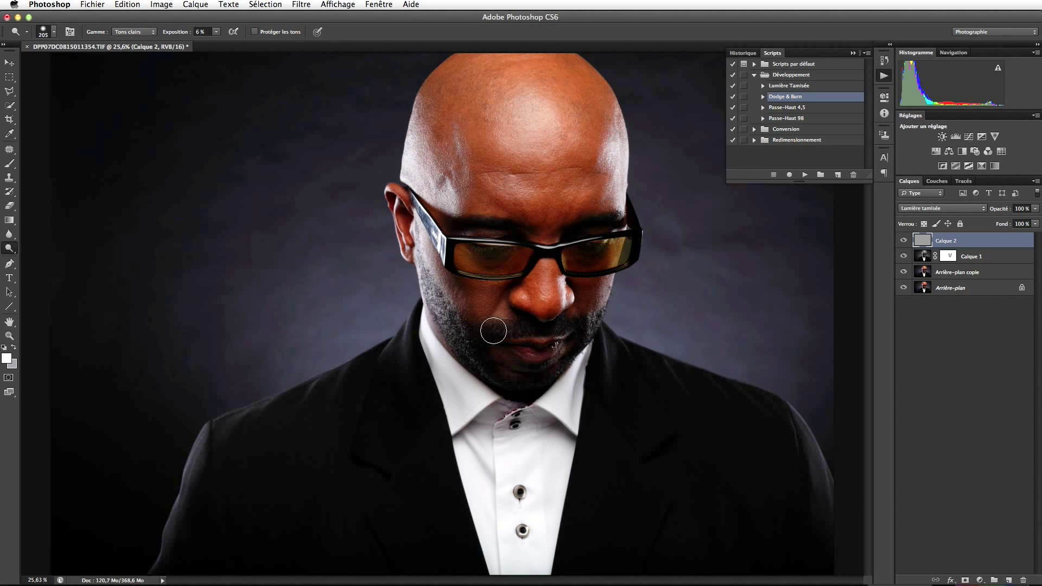
left_click(547, 355)
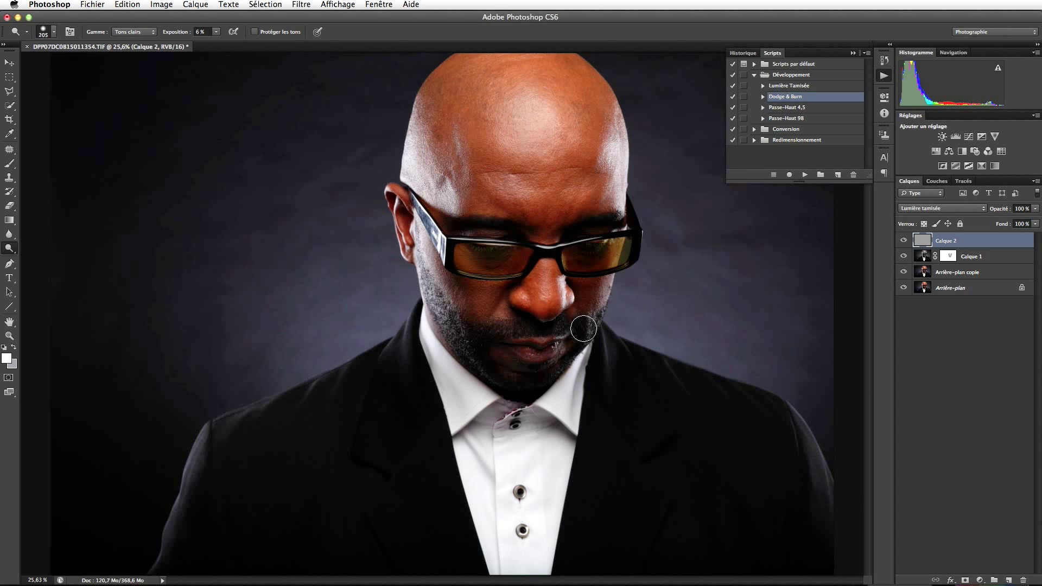
mouse_move(610, 244)
left_mouse_down()
mouse_move(583, 231)
mouse_move(610, 224)
mouse_move(583, 237)
mouse_move(572, 264)
mouse_move(597, 240)
left_mouse_up()
left_click_drag(584, 296, 580, 295)
Dodge the left lens close up, resizing the brush between 21 and 67.
key("z")
left_click_drag(481, 267, 477, 264)
key("o")
left_click_drag(542, 272, 548, 246)
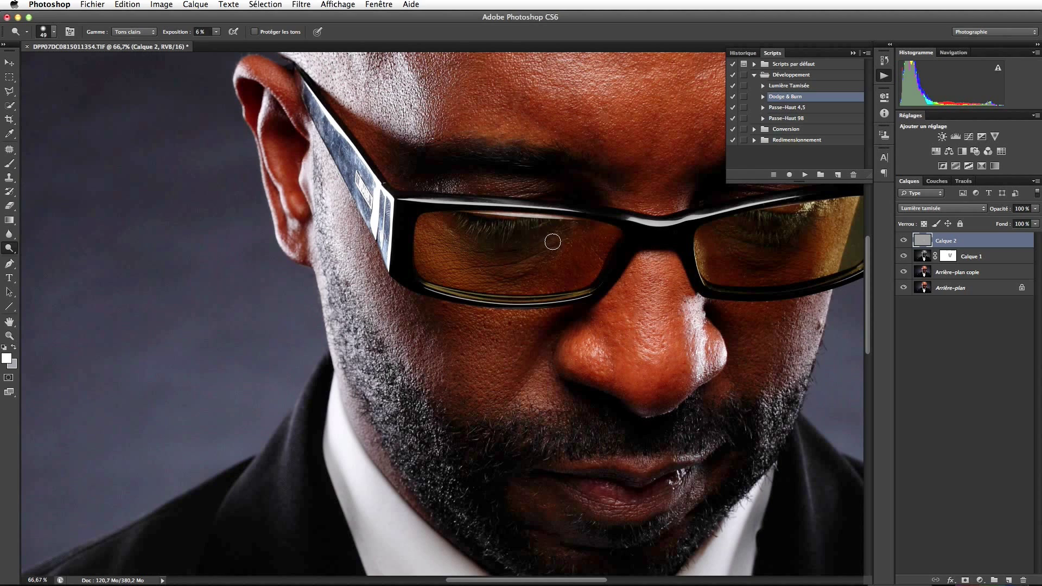
left_click_drag(542, 267, 522, 276)
mouse_move(735, 258)
left_mouse_down()
mouse_move(727, 242)
mouse_move(760, 253)
mouse_move(753, 271)
mouse_move(735, 257)
left_mouse_up()
key("super+0")
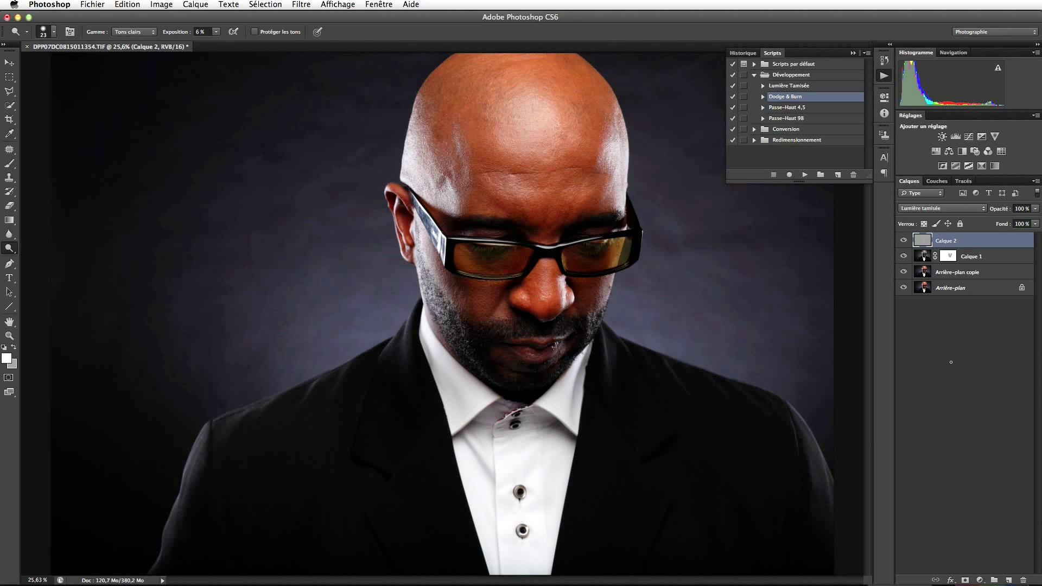
Make Calque 2 visible and lower its opacity to 87%.
left_click(904, 241)
left_click(1035, 209)
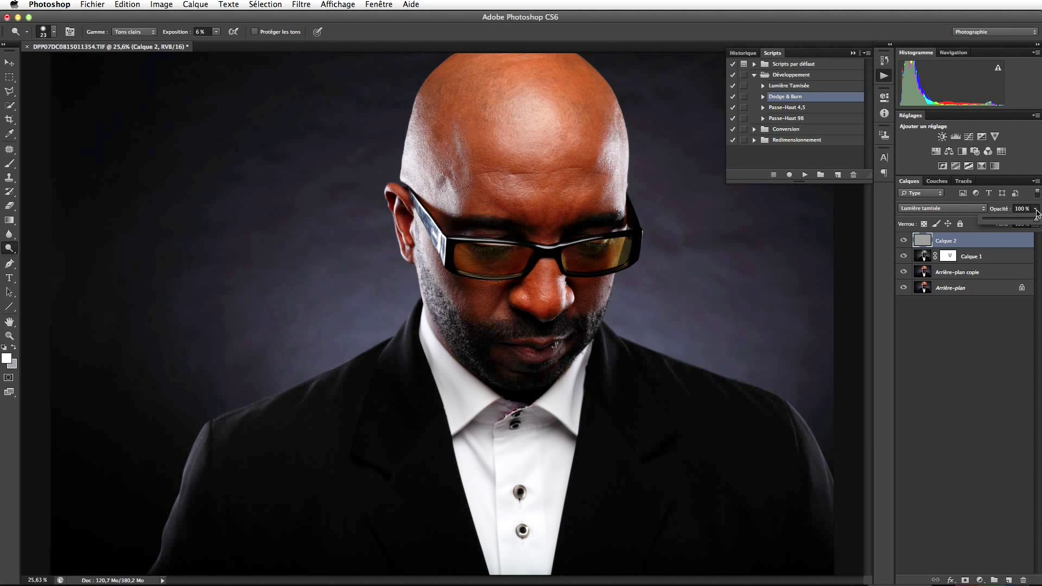
left_click_drag(1037, 219, 1031, 222)
left_click(795, 118)
Run the Passe-Haut 98 action, creating Calque 3, and compare it on and off.
left_click(805, 176)
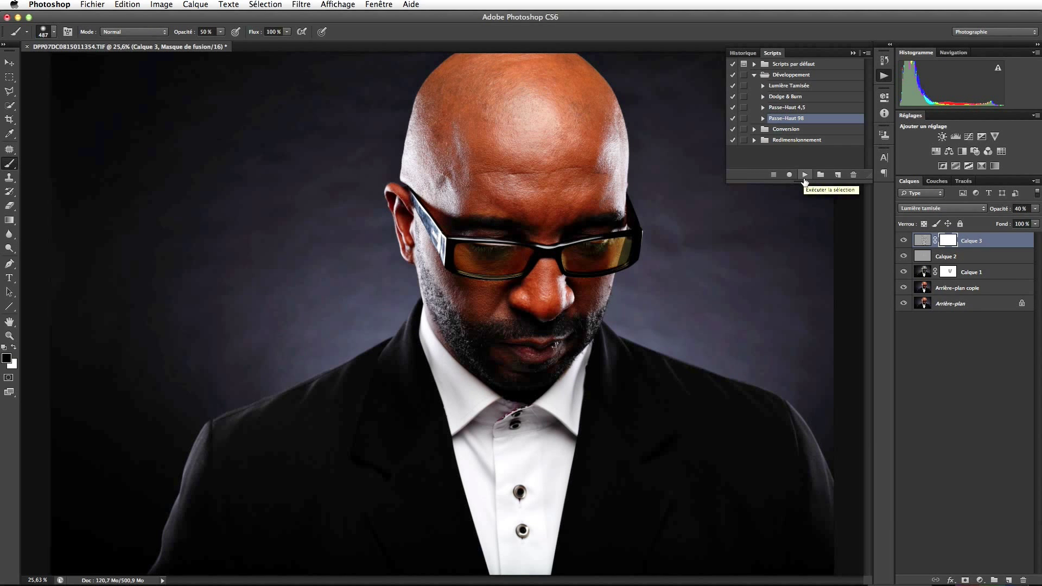
left_click(904, 240)
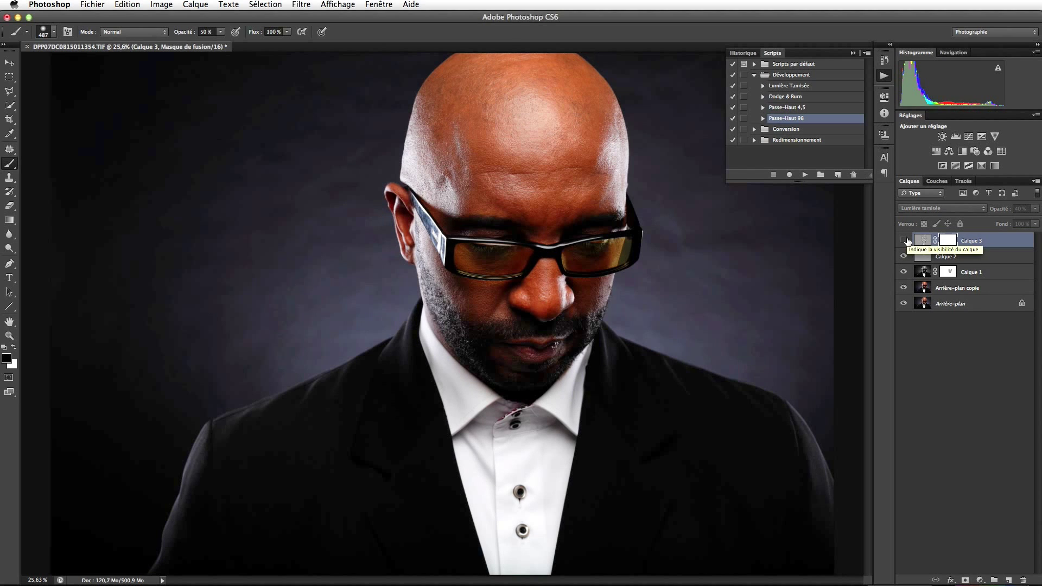
left_click(904, 241)
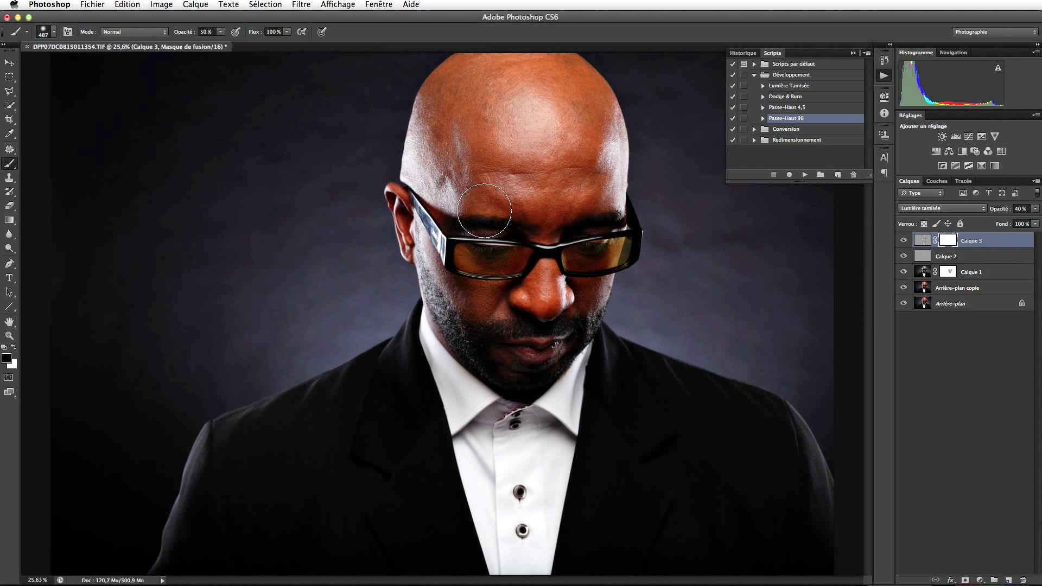
Paint Calque 3's mask over the right lens with a roughly 416 px brush.
mouse_move(473, 245)
left_mouse_down()
mouse_move(485, 236)
mouse_move(467, 250)
mouse_move(476, 264)
mouse_move(472, 247)
left_mouse_up()
left_click_drag(580, 246, 609, 235)
left_click(903, 240)
left_click(904, 242)
left_click(787, 109)
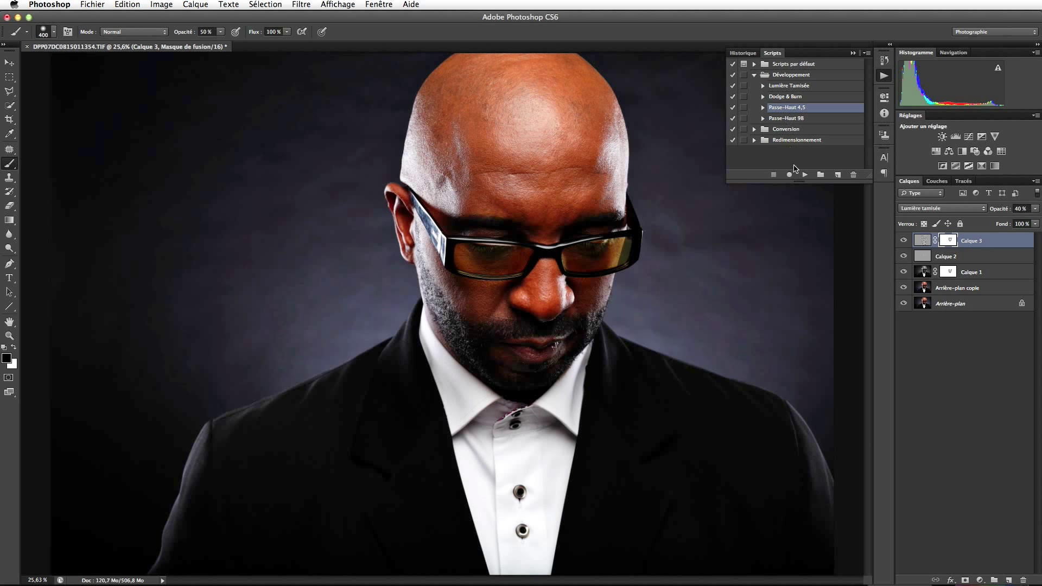
Run the Passe-Haut 4,5 action to add Calque 4, then zoom to 100% on the glasses bridge.
left_click(803, 174)
key("z")
left_click(549, 251)
left_click(549, 251)
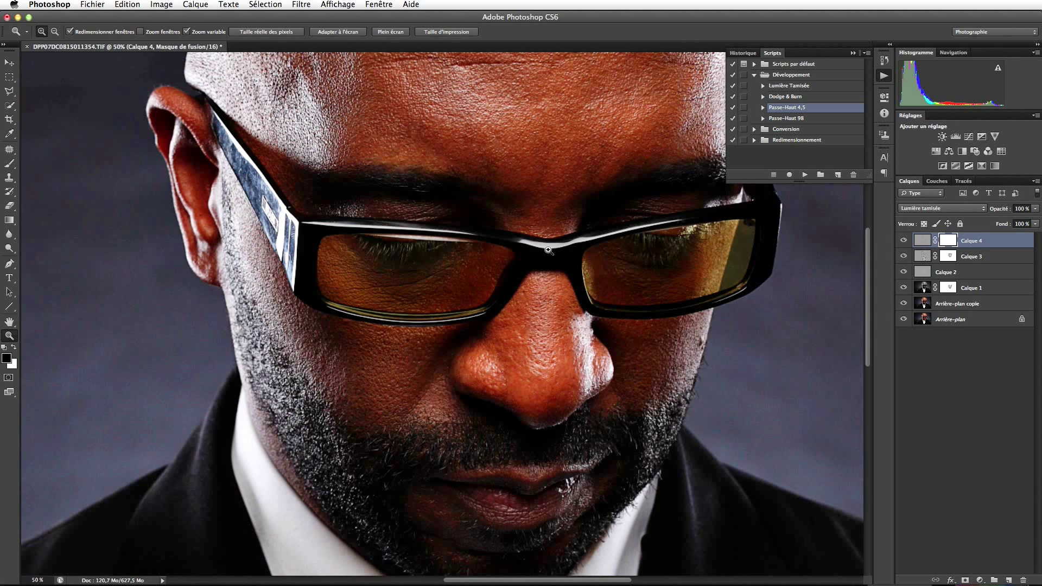
left_click(549, 251)
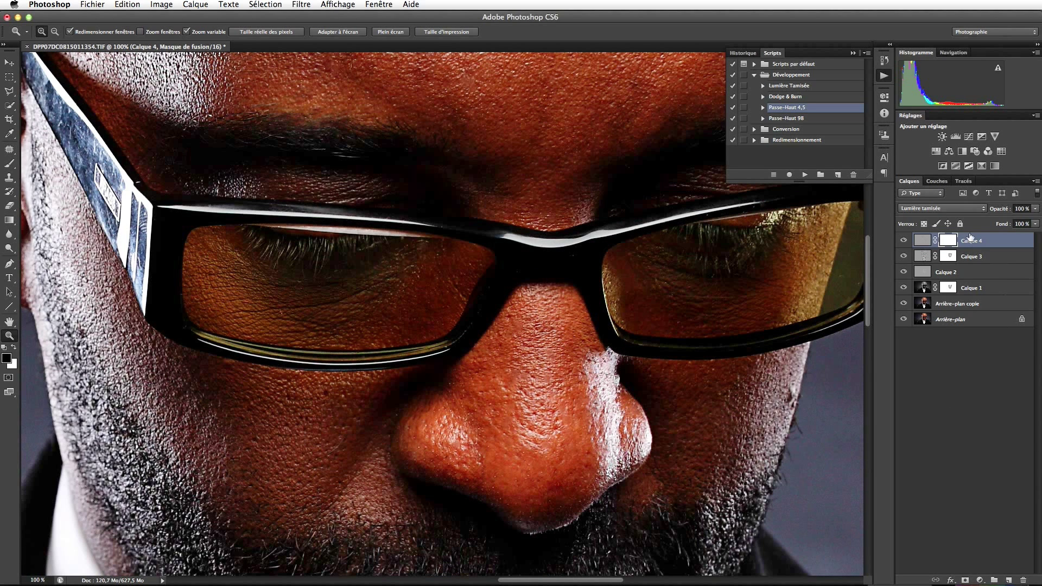
Lower Calque 4's opacity to 36% and fit the whole portrait on screen.
left_click(1035, 208)
left_click_drag(1035, 223, 1001, 223)
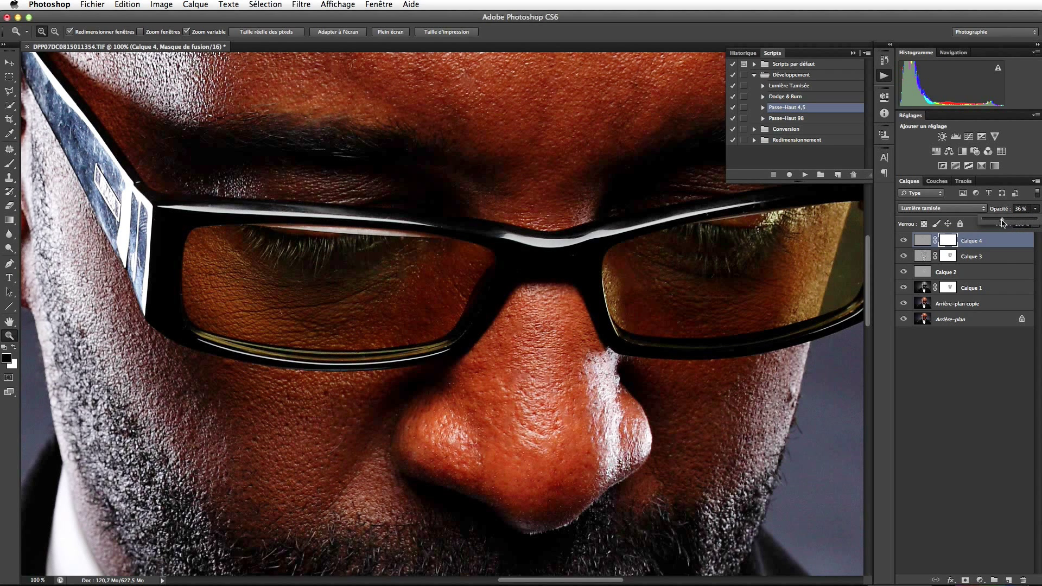
left_click(9, 64)
key("super+0")
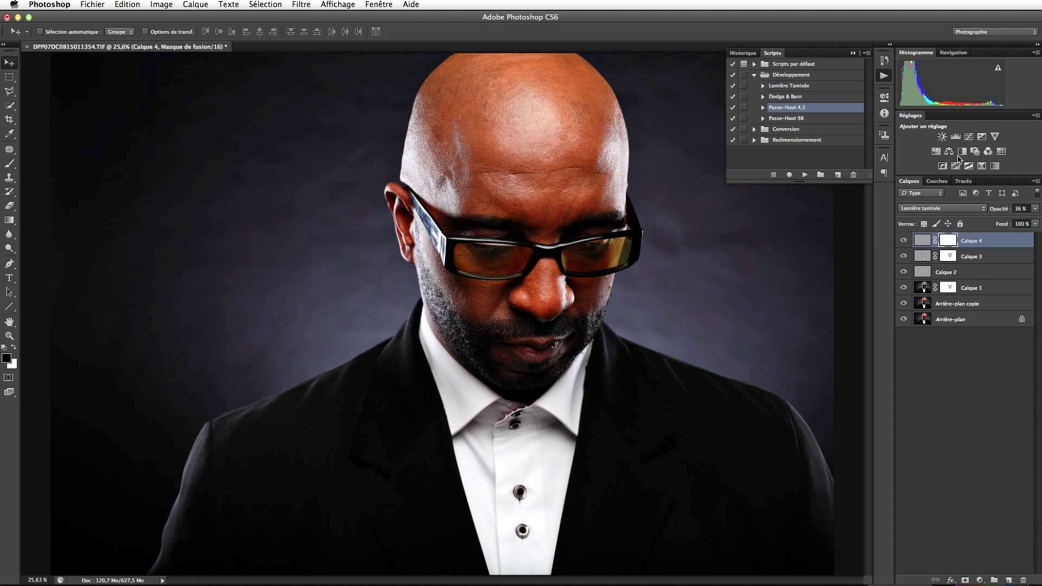
Add a Hue/Saturation adjustment layer with saturation at -20, toggling it to compare.
left_click(937, 152)
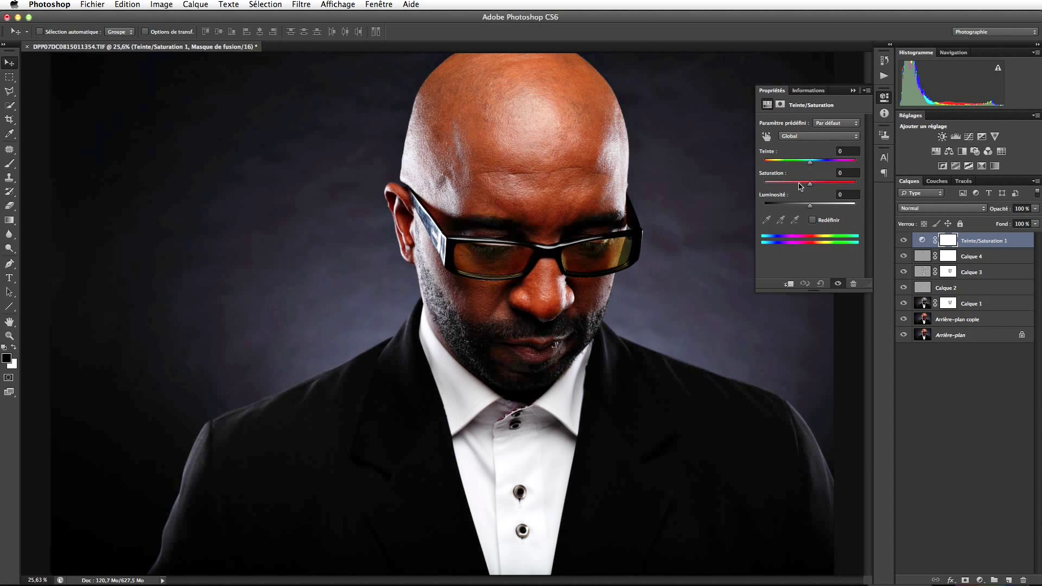
mouse_move(810, 186)
left_mouse_down()
mouse_move(794, 185)
mouse_move(804, 185)
left_mouse_up()
left_click(853, 90)
left_click(903, 240)
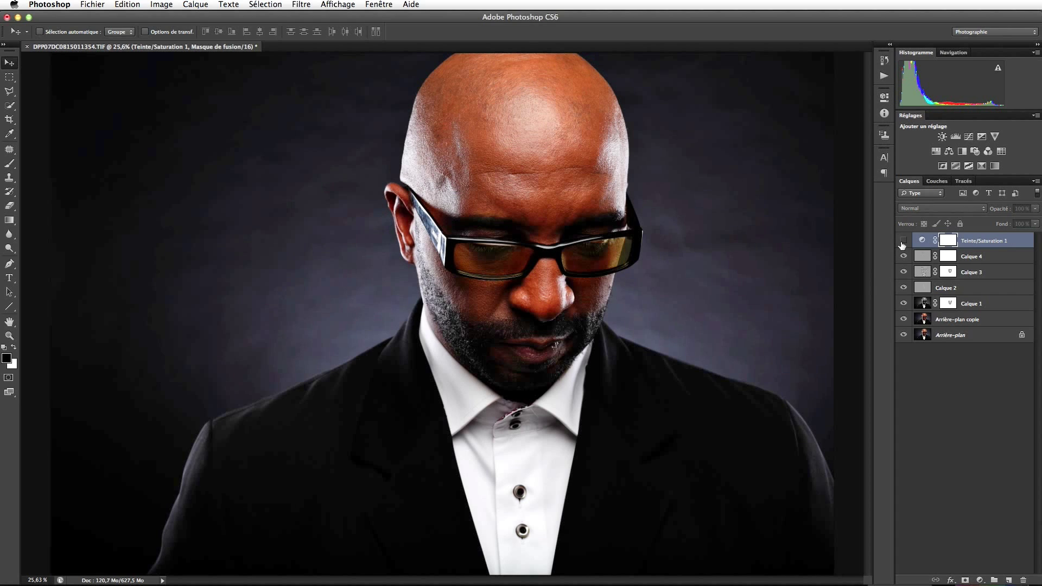
left_click(903, 243)
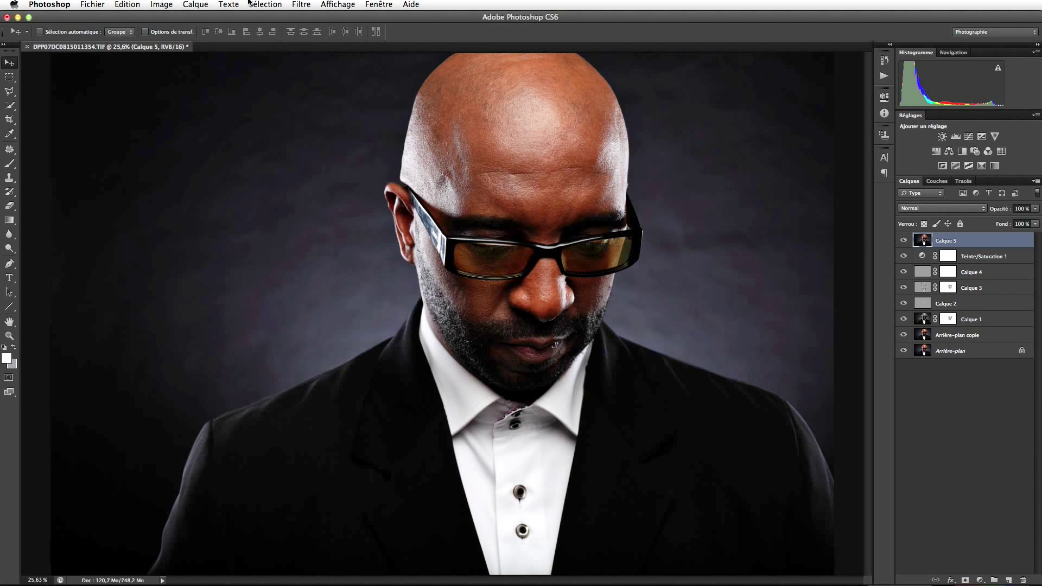
Apply Lens Correction to Calque 5 with a custom vignette amount of -2.
left_click(295, 6)
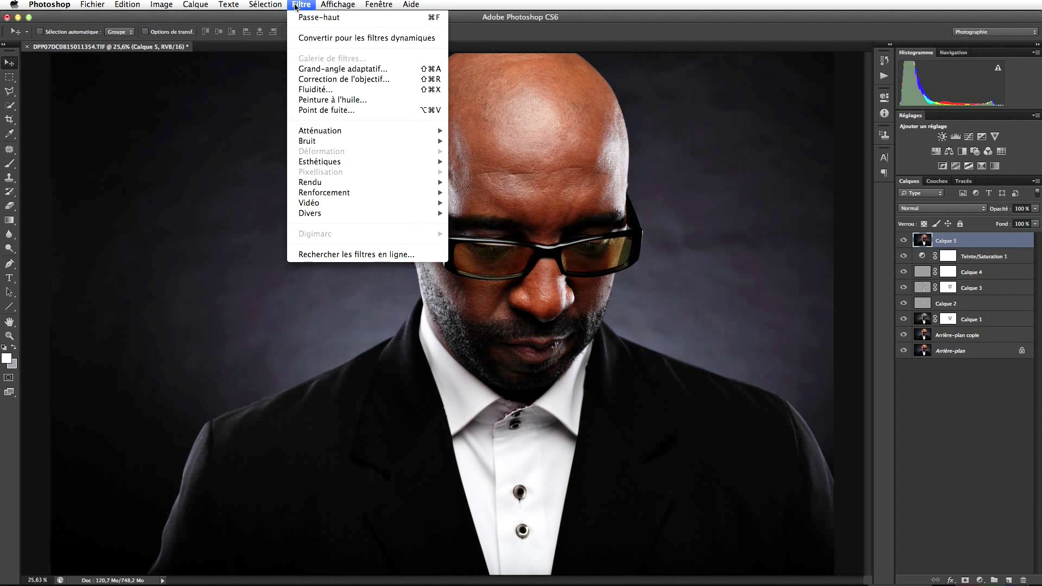
left_click(337, 80)
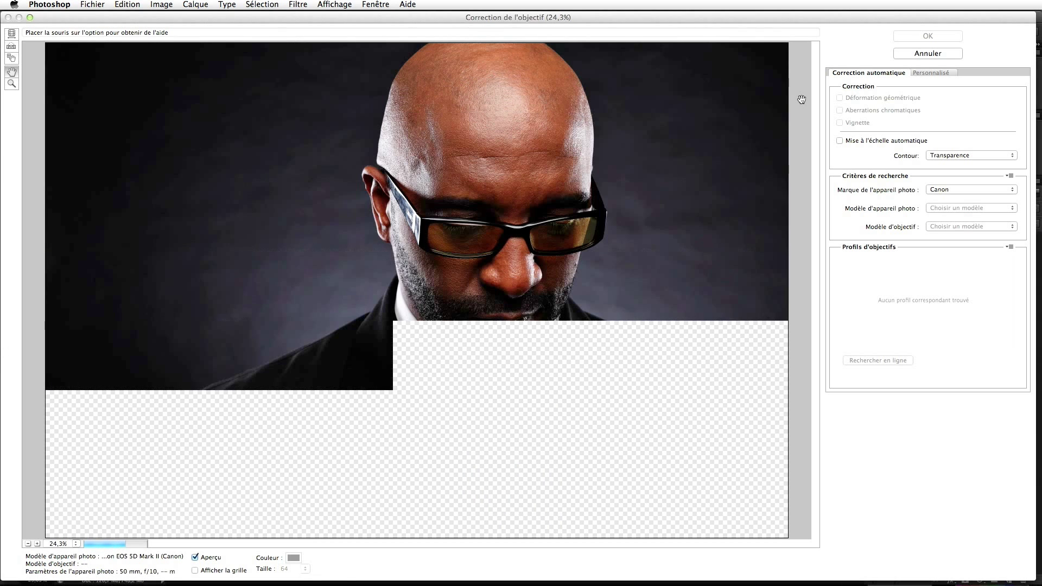
left_click(942, 74)
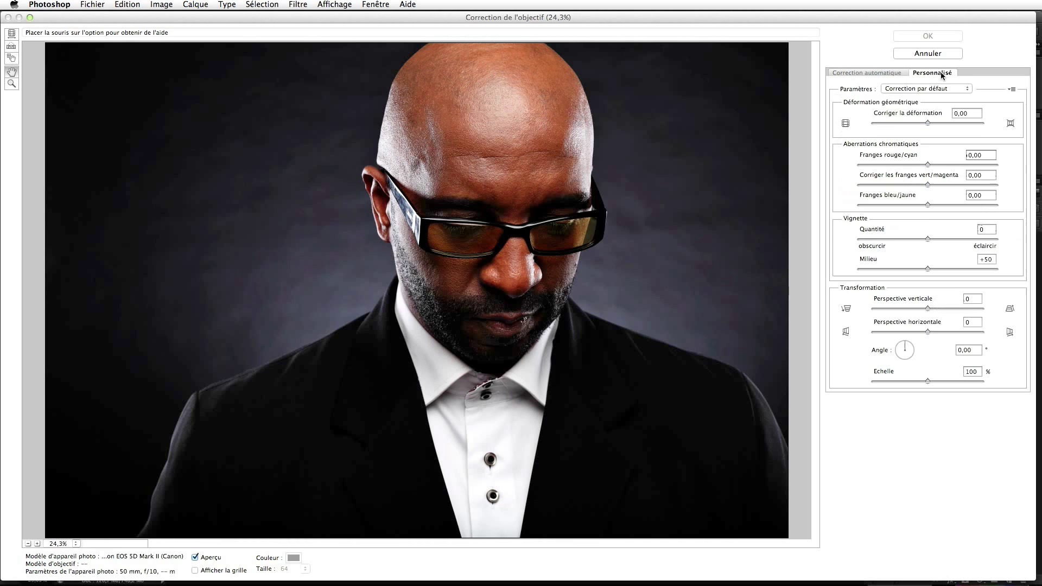
left_click_drag(926, 239, 869, 240)
left_click(928, 35)
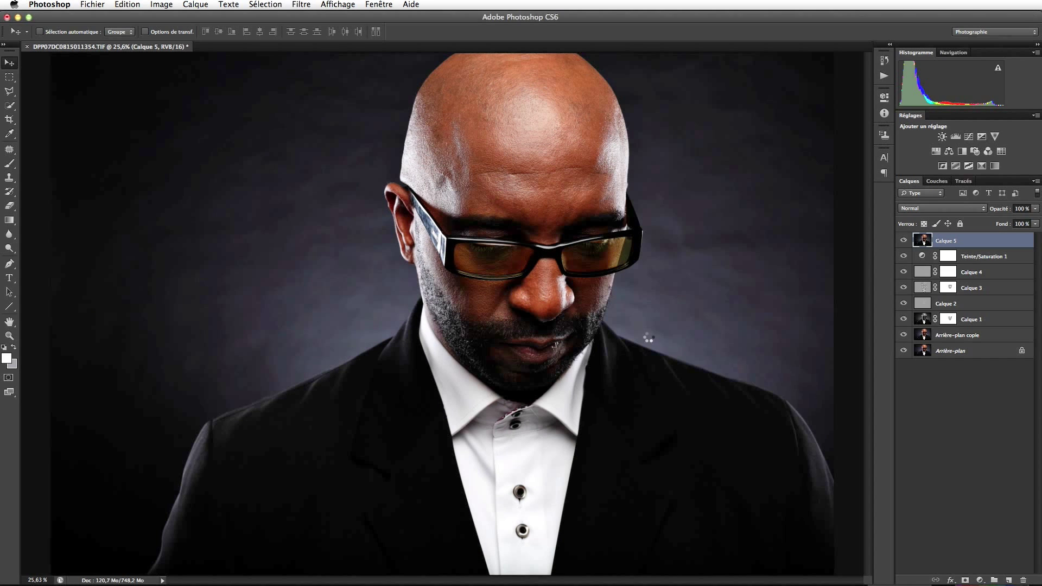
left_click(905, 241)
left_click(905, 241)
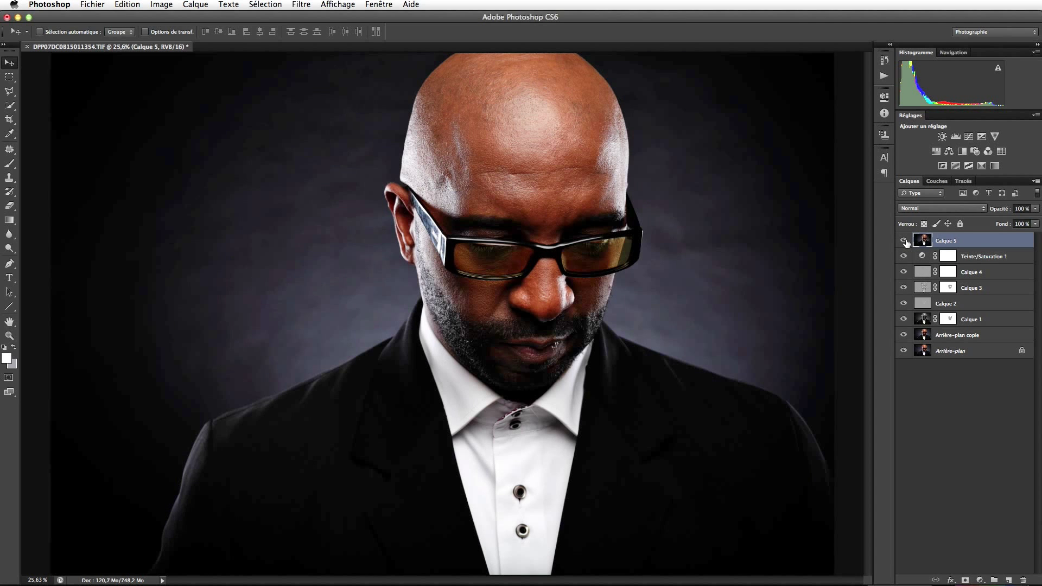
key("z")
left_click(523, 286, "alt")
left_click(524, 286, "alt")
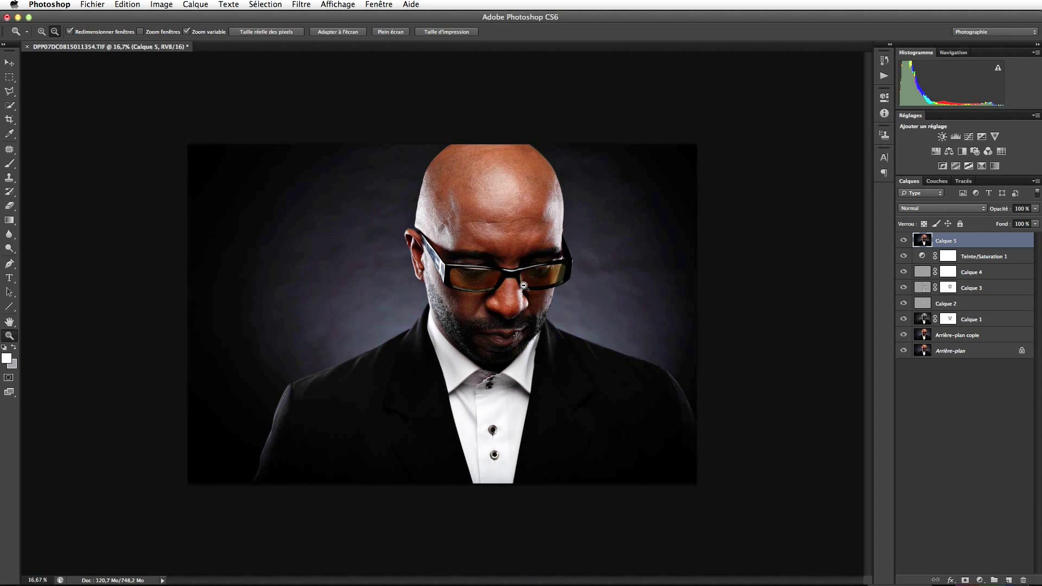
key("v")
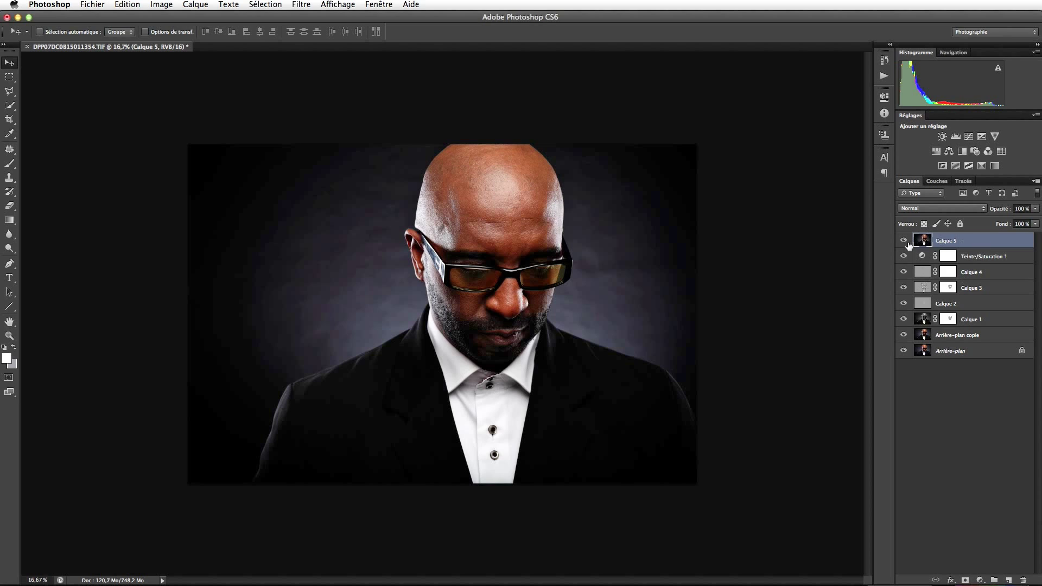
left_click(904, 241)
left_click(905, 241)
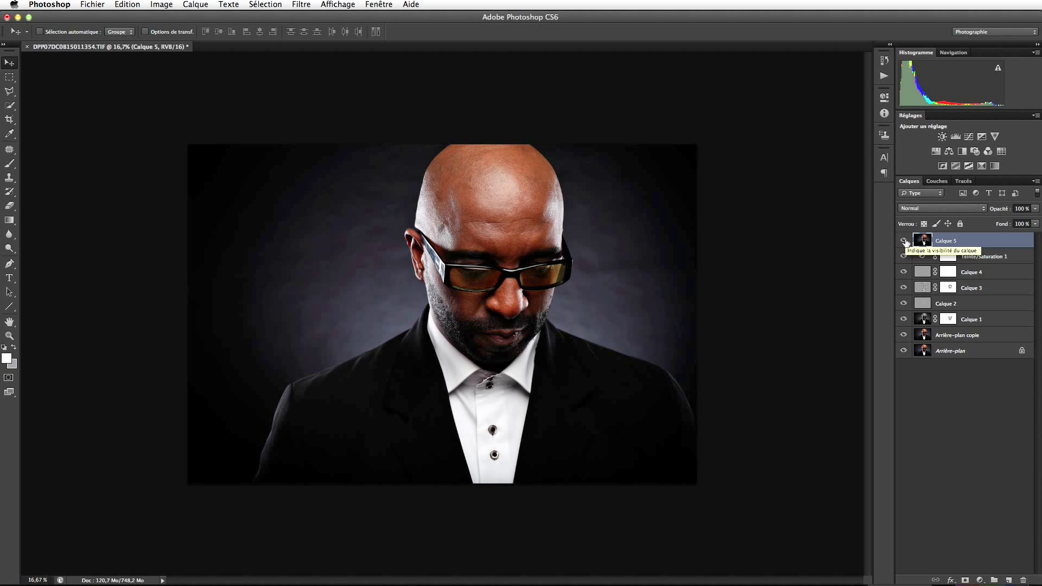
mouse_move(904, 241)
left_mouse_down()
mouse_move(903, 335)
mouse_move(900, 243)
left_mouse_up()
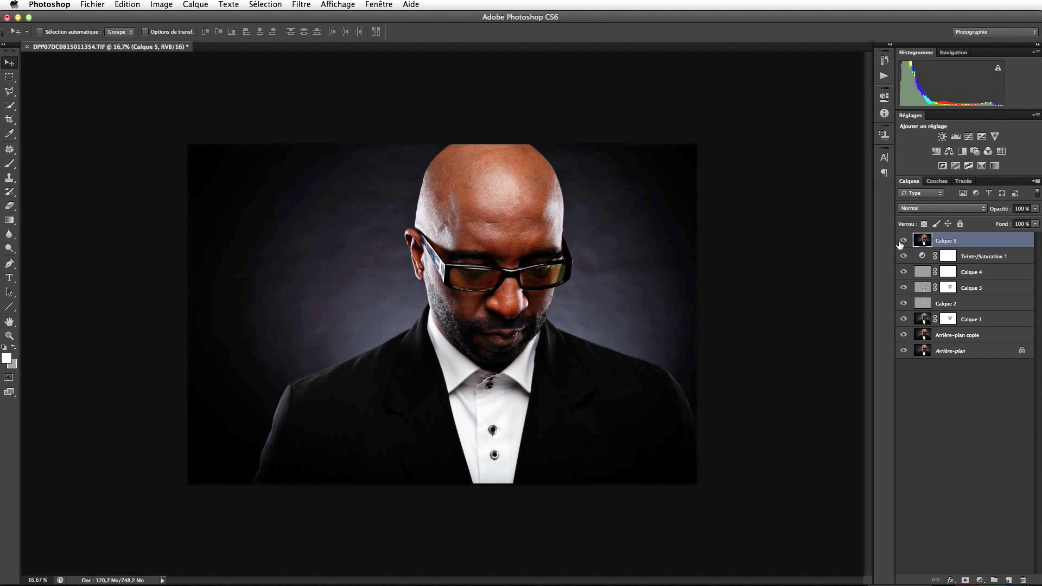
Start Save As and create a new PSD folder in the Photography/Temp/2012-08 shoot folder.
left_click(93, 4)
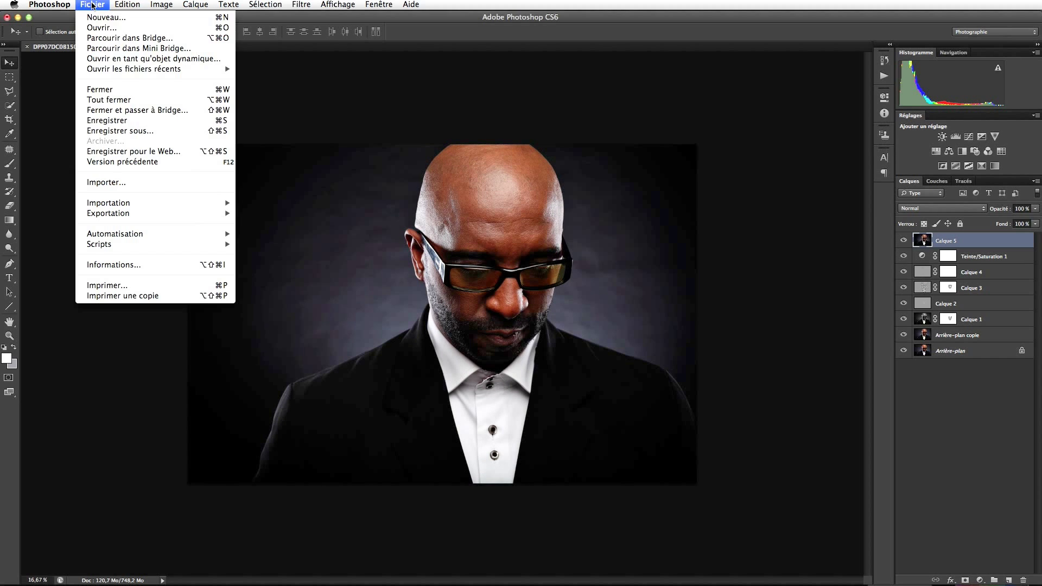
left_click(107, 131)
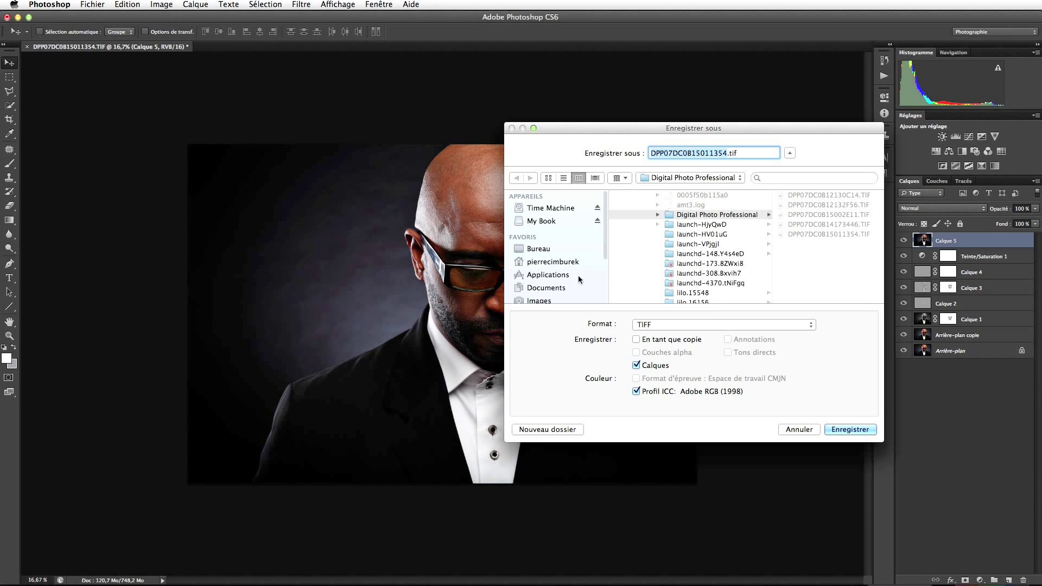
scroll(550, 293, "down", 3)
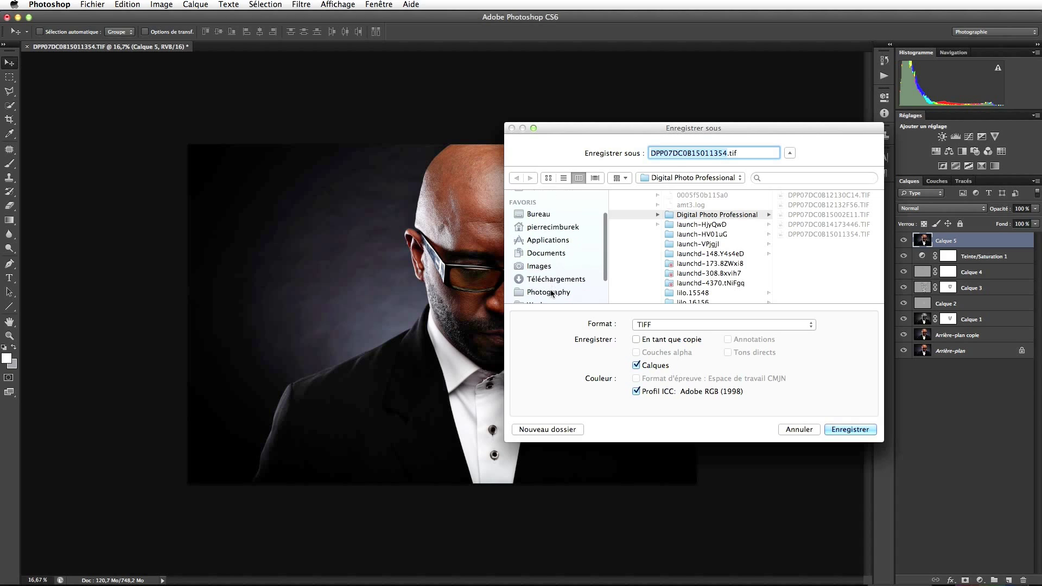
scroll(541, 297, "down", 1)
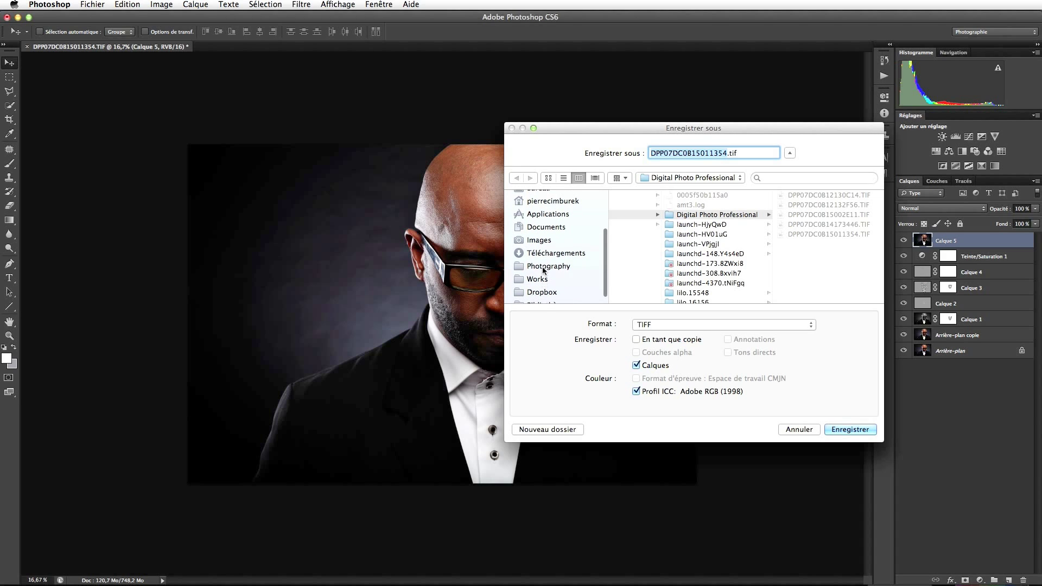
left_click(543, 265)
left_click(632, 276)
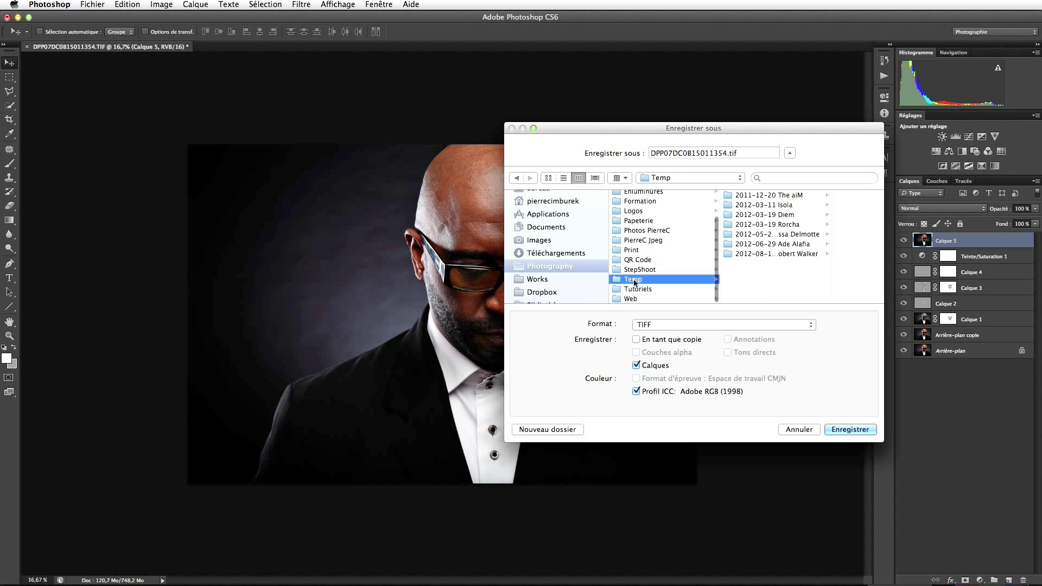
left_click(721, 253)
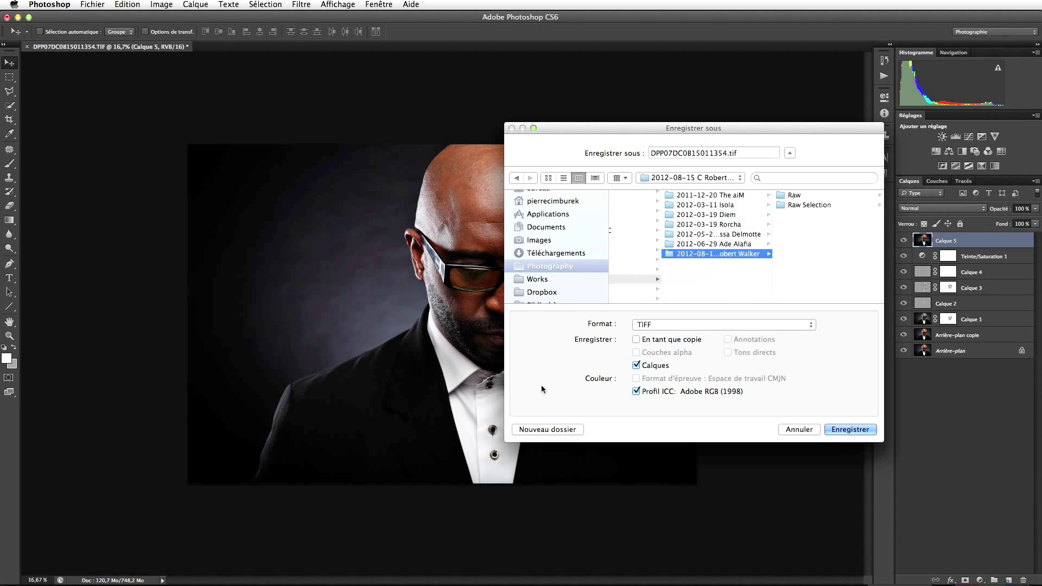
left_click(540, 429)
type("PSD")
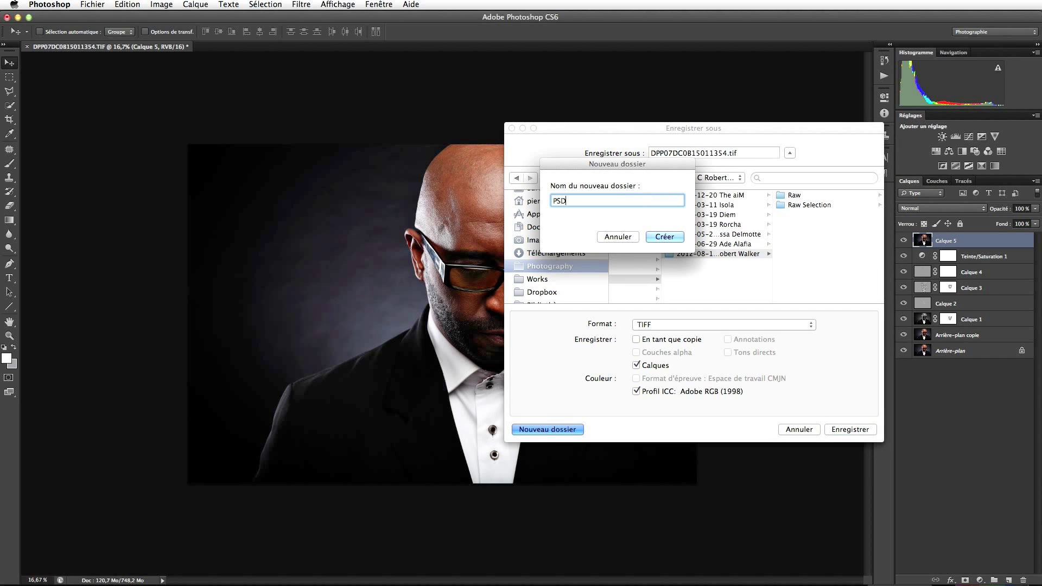
key("Return")
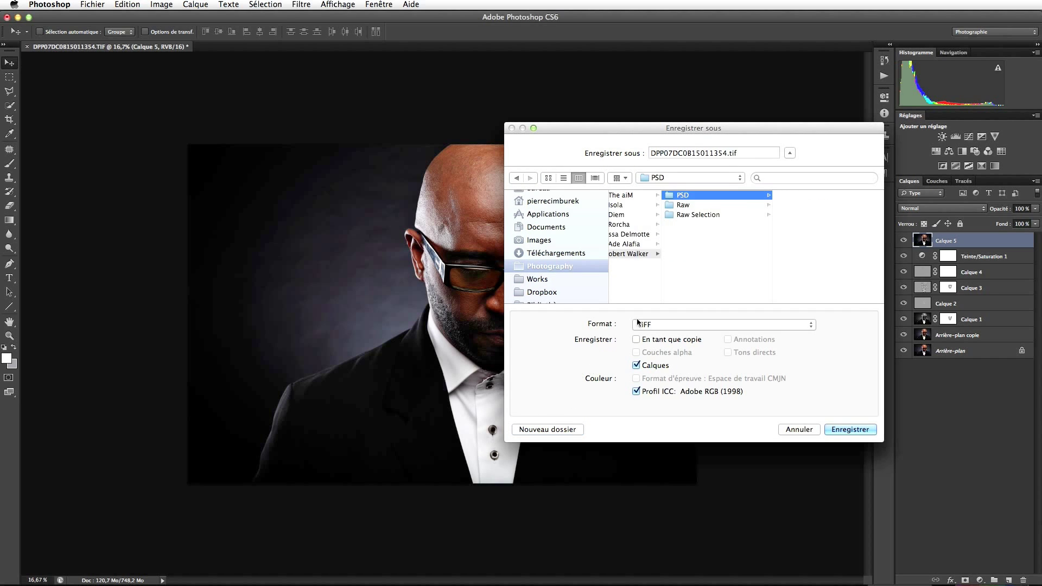
Save as a Photoshop PSD under a new descriptive file name, then merge all eight layers.
left_click(708, 324)
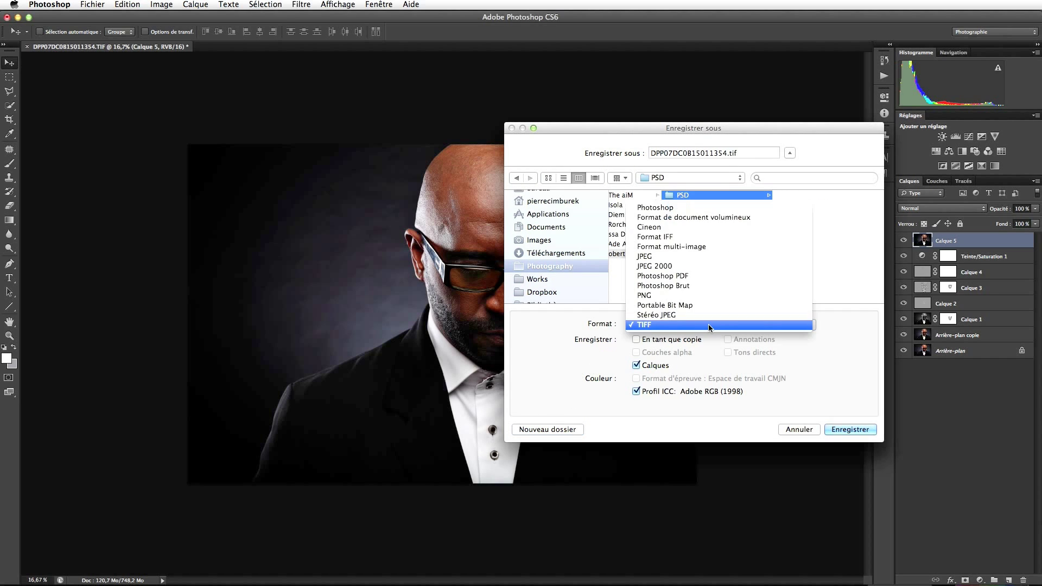
left_click(688, 210)
double_click(691, 153)
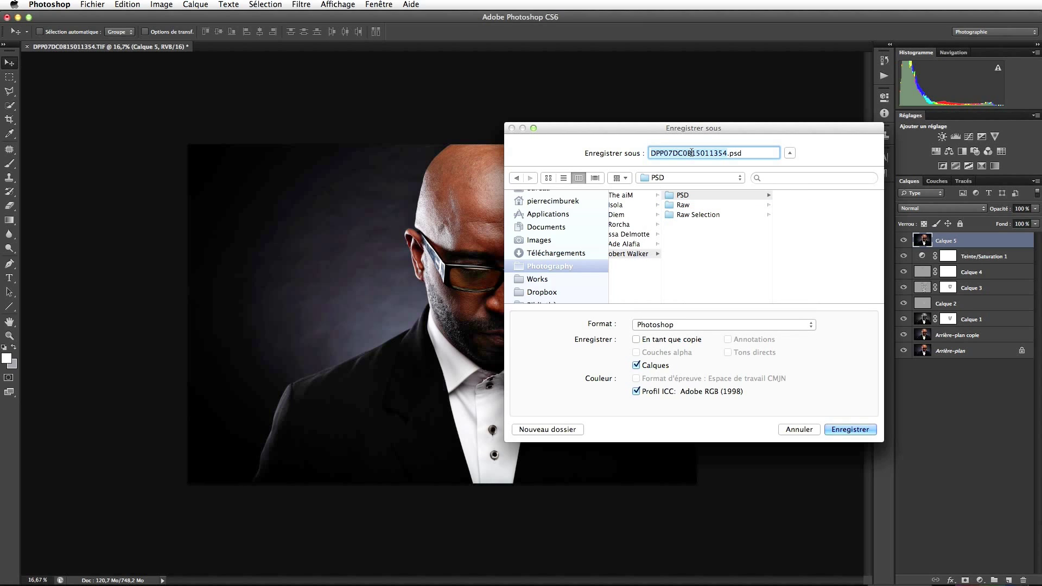
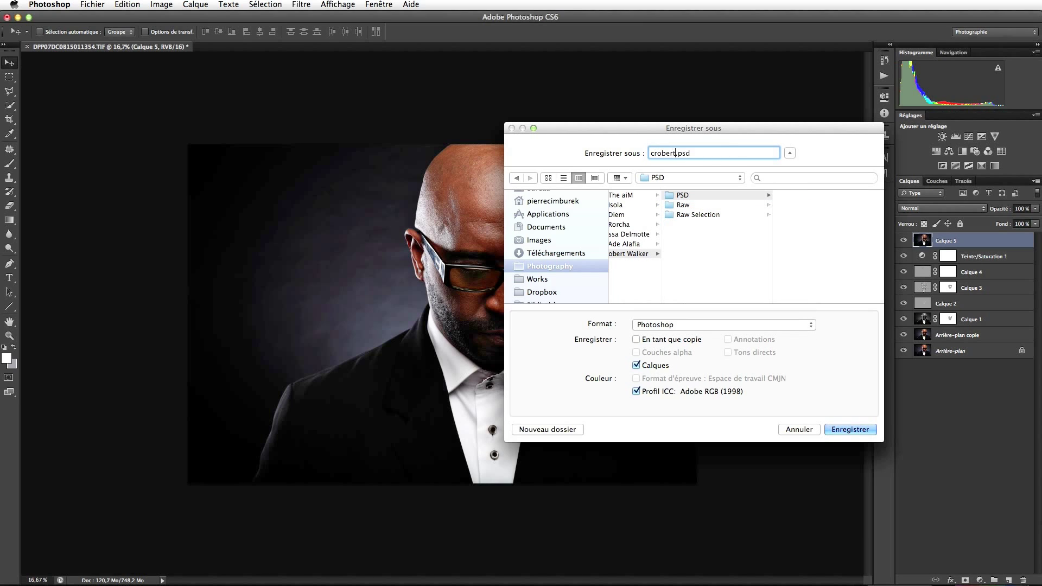
key("Return")
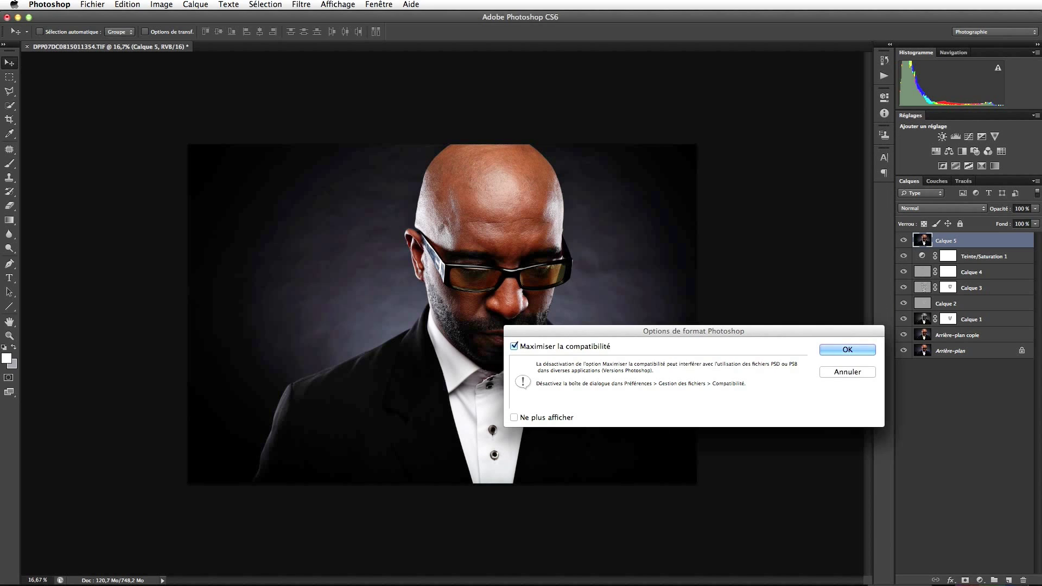
key("Return")
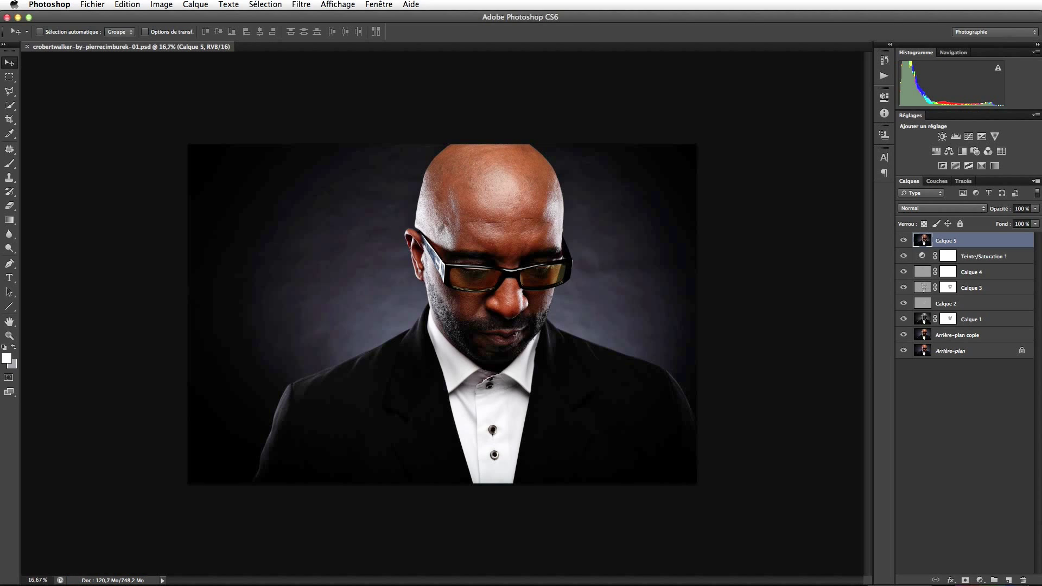
left_click(963, 353, "shift")
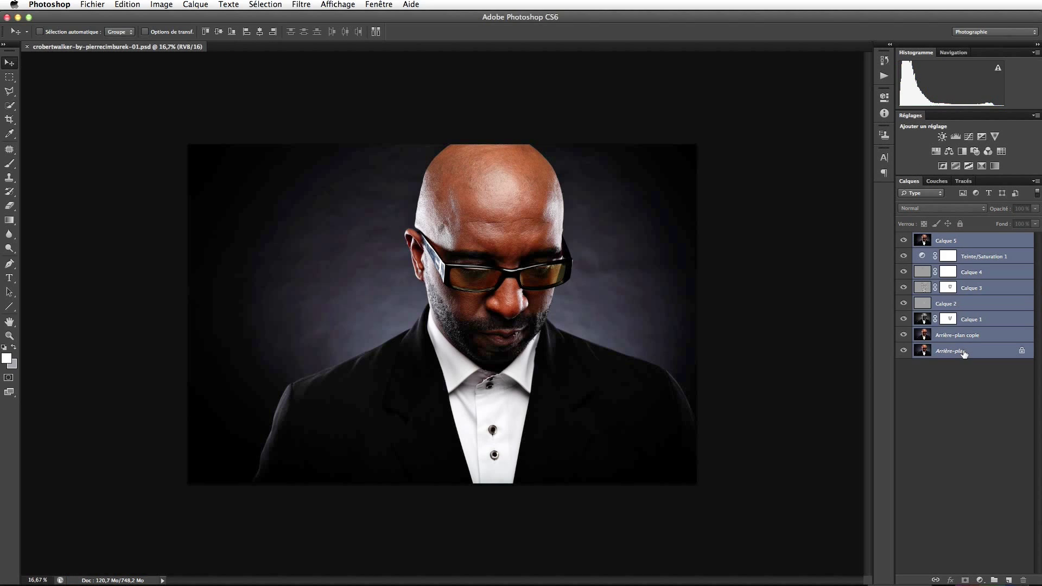
key("super+e")
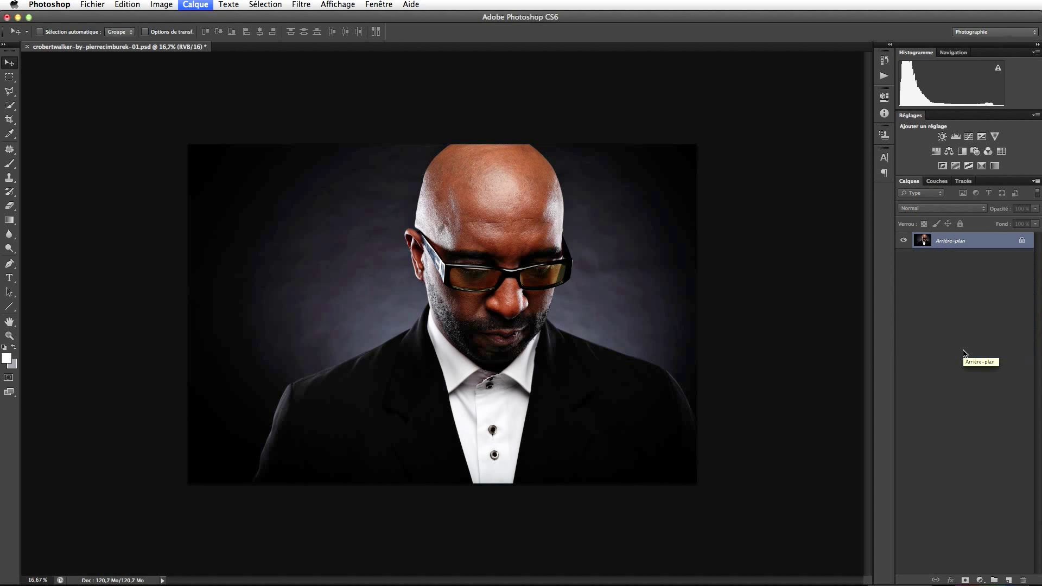
Start Save As and create a new Tiff folder in the shoot folder.
left_click(90, 4)
left_click(119, 131)
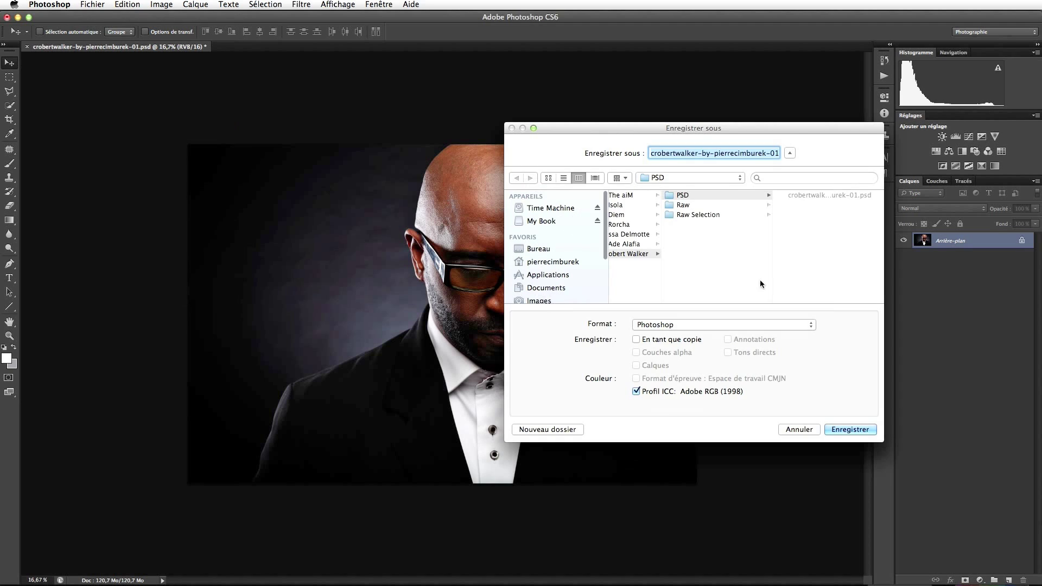
left_click(622, 254)
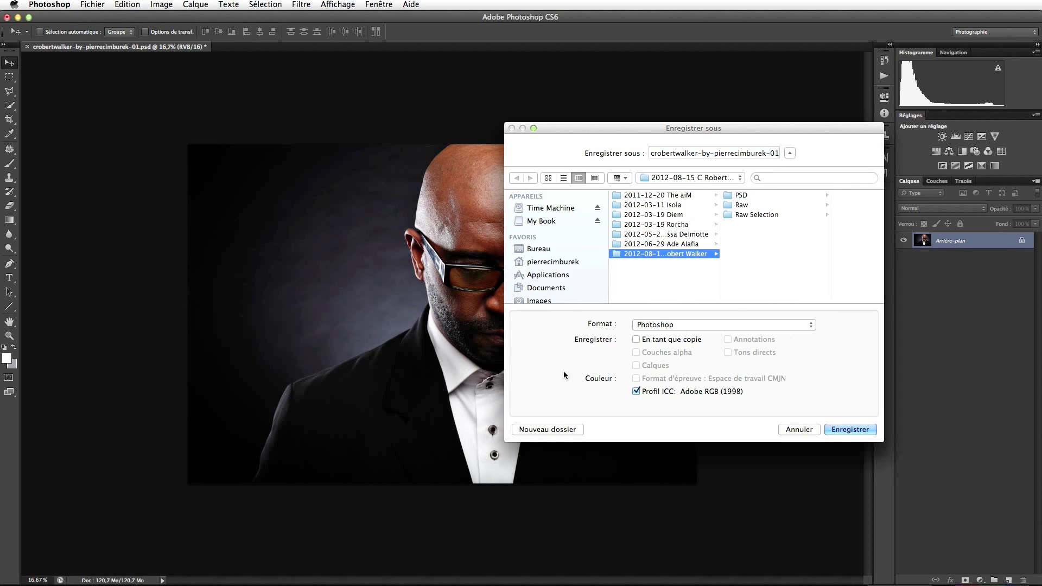
left_click(548, 429)
type("iff")
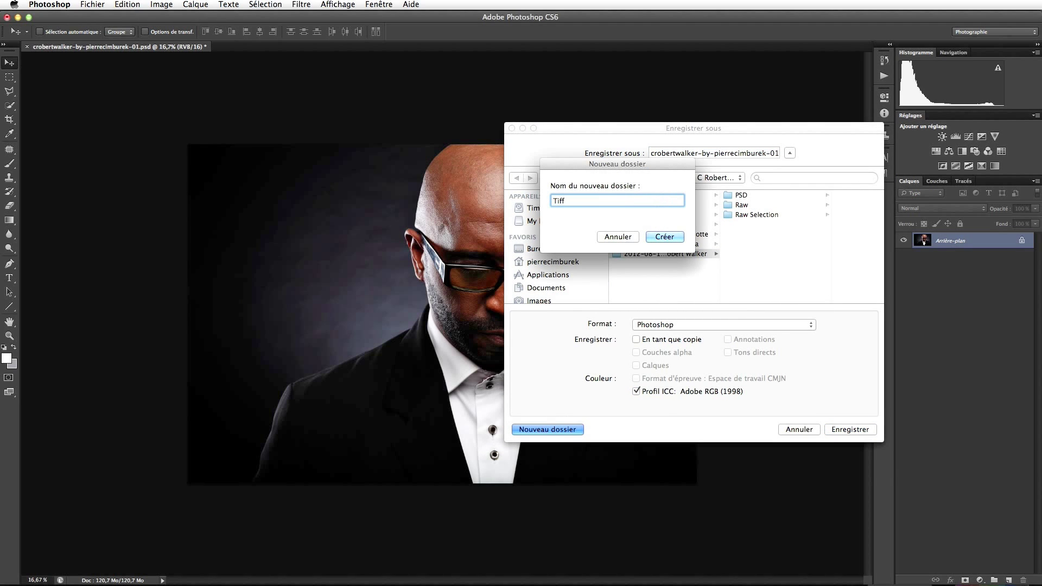
key("Return")
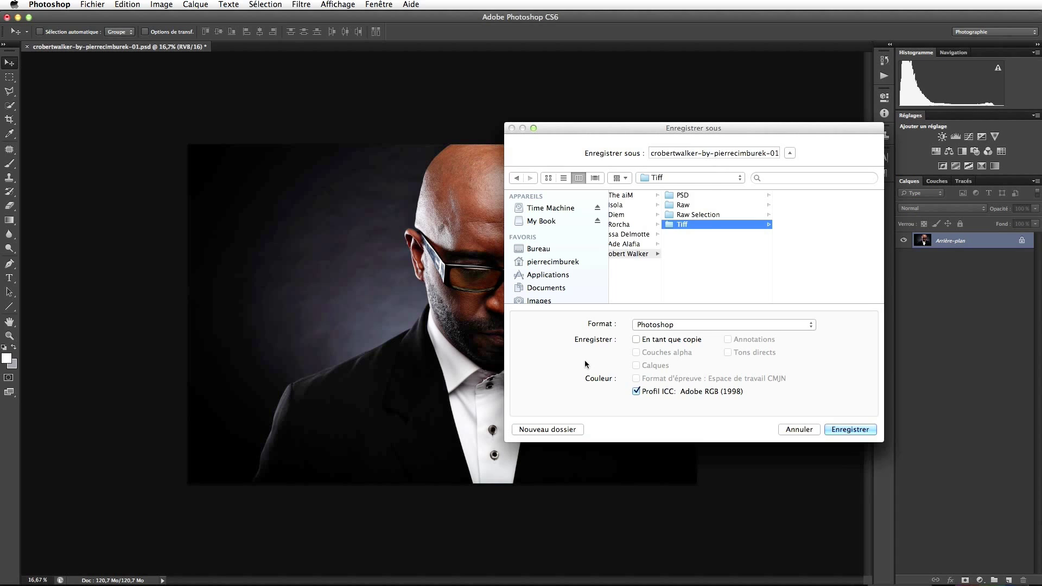
Save the flattened portrait there as an uncompressed TIFF.
left_click(662, 324)
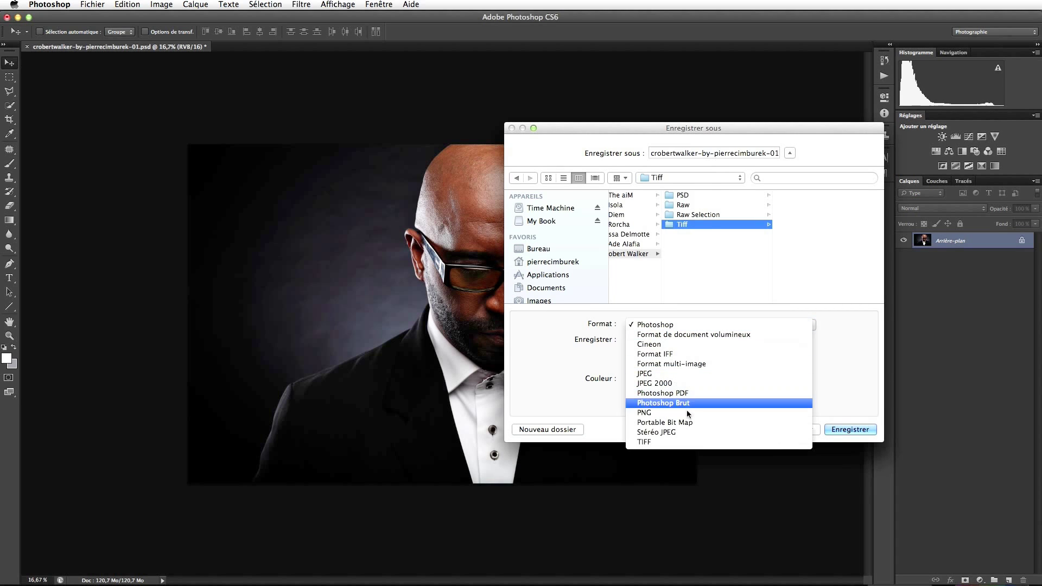
left_click(690, 442)
left_click(841, 429)
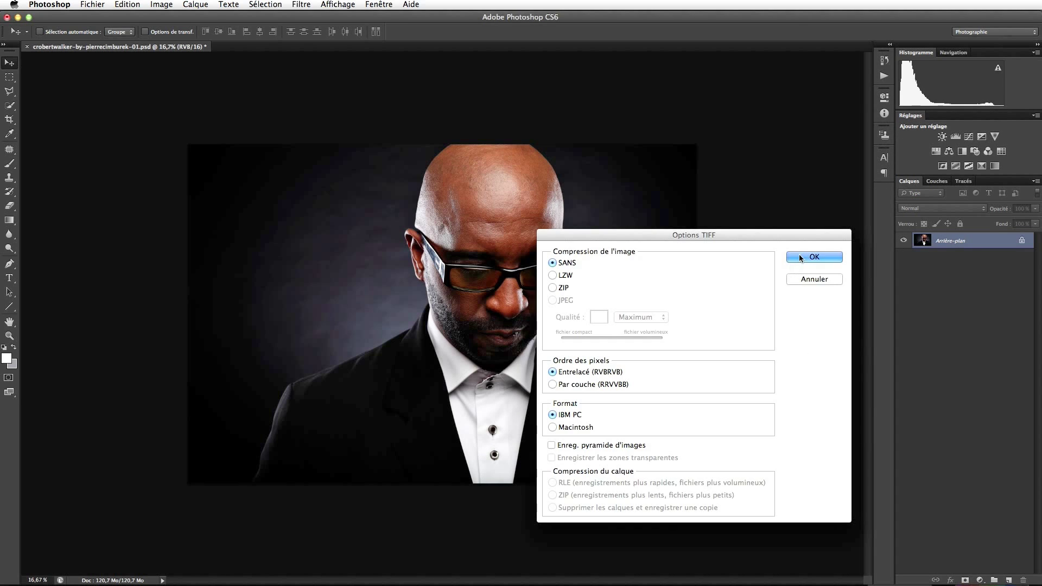
left_click(800, 256)
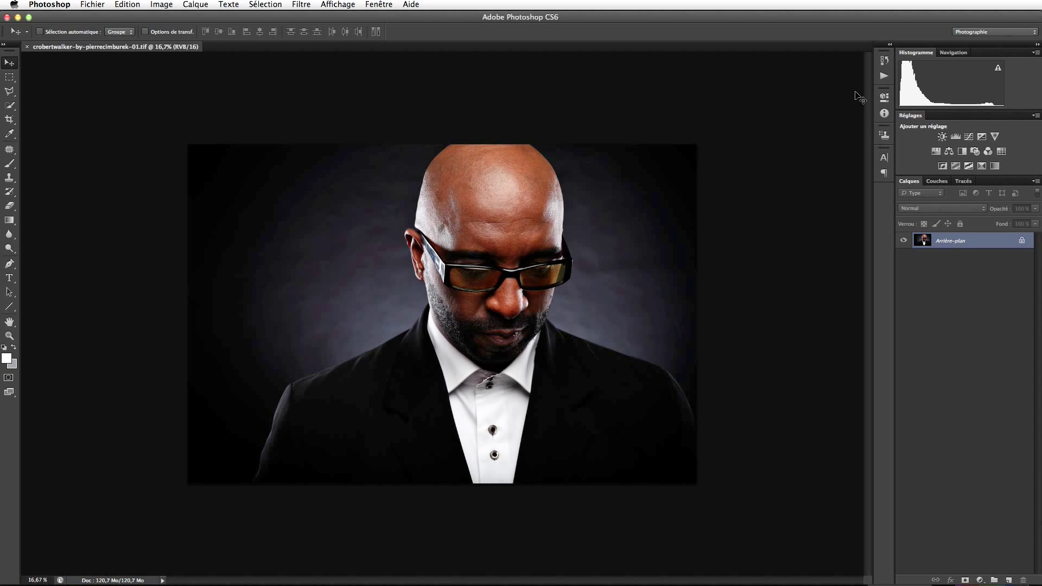
Play the sRGB 8bits action from the Conversion set on the portrait.
left_click(883, 77)
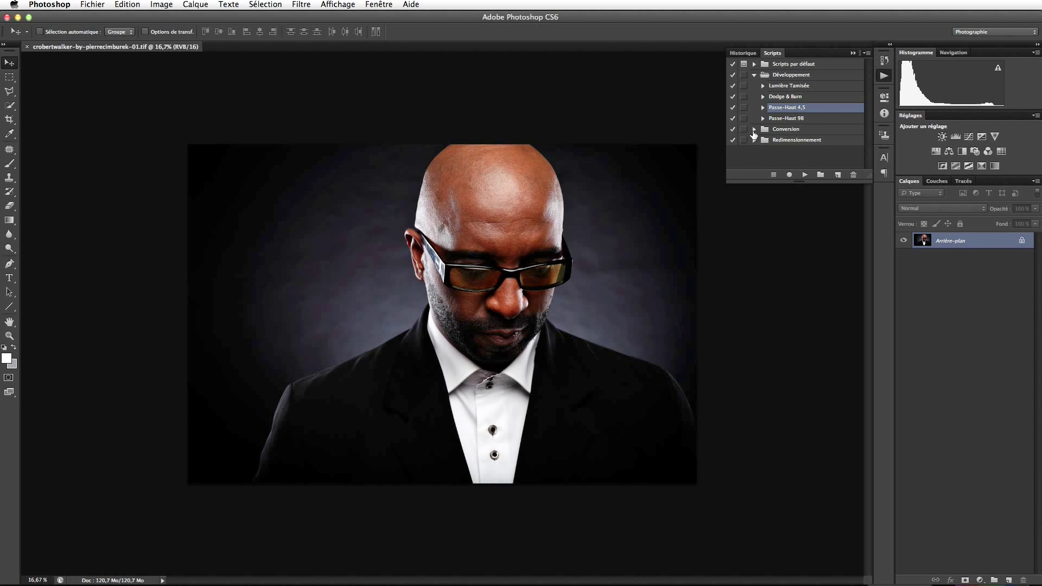
left_click(753, 129)
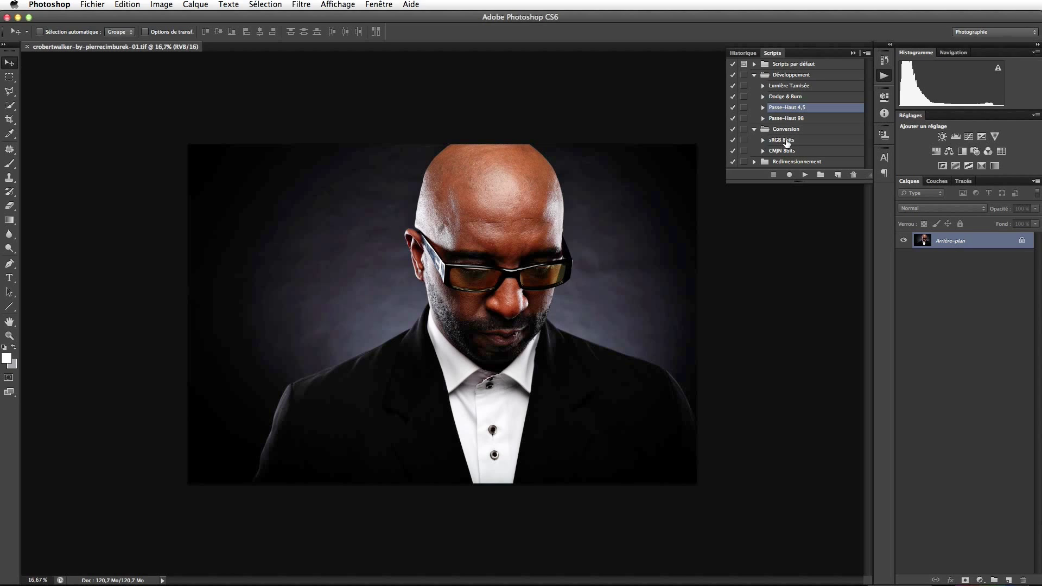
left_click(781, 140)
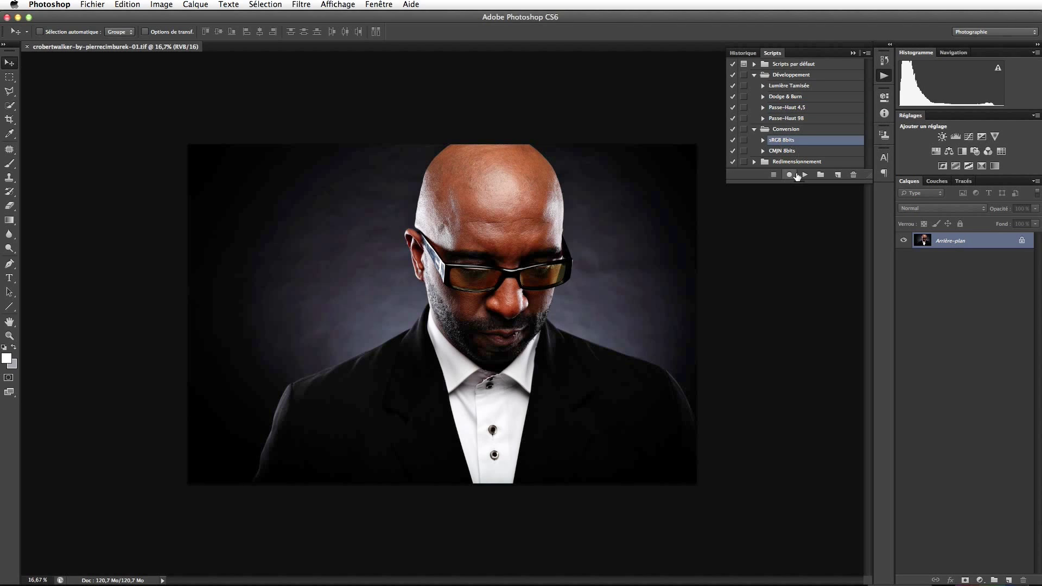
left_click(803, 175)
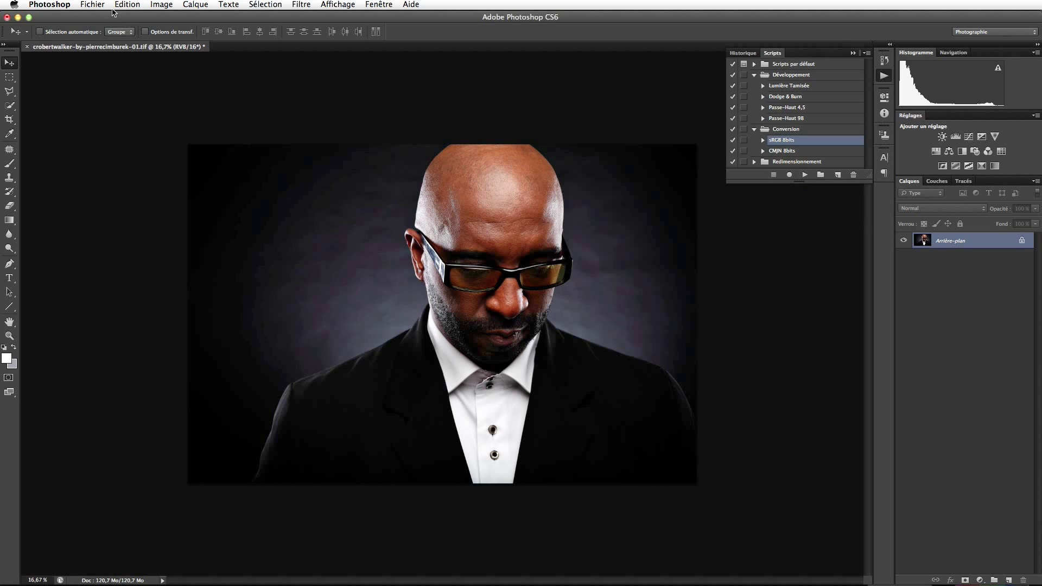
left_click(84, 4)
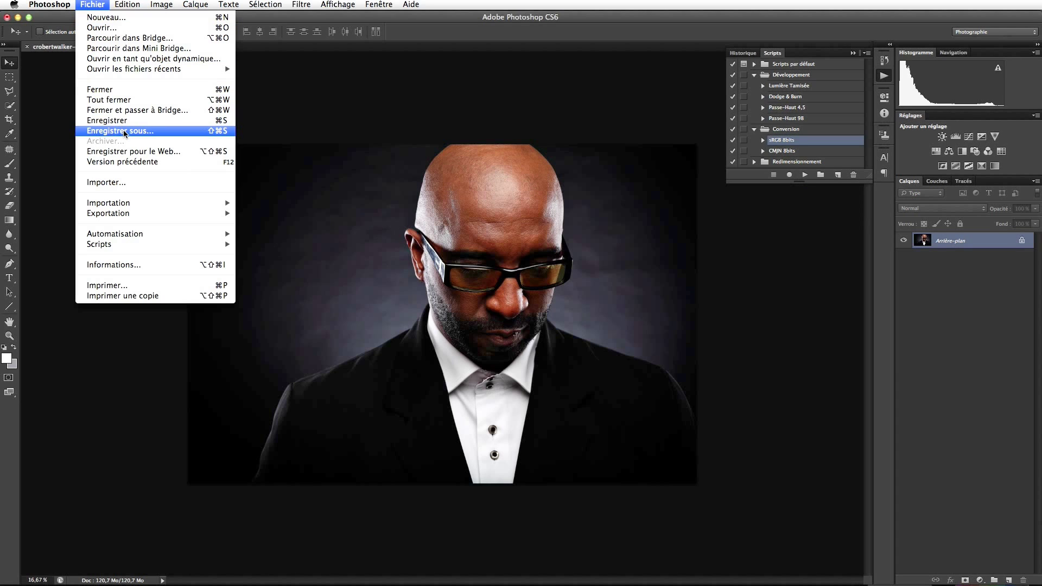
In Save As, create a Jpeg folder in the shoot folder with a Full folder inside.
left_click(124, 133)
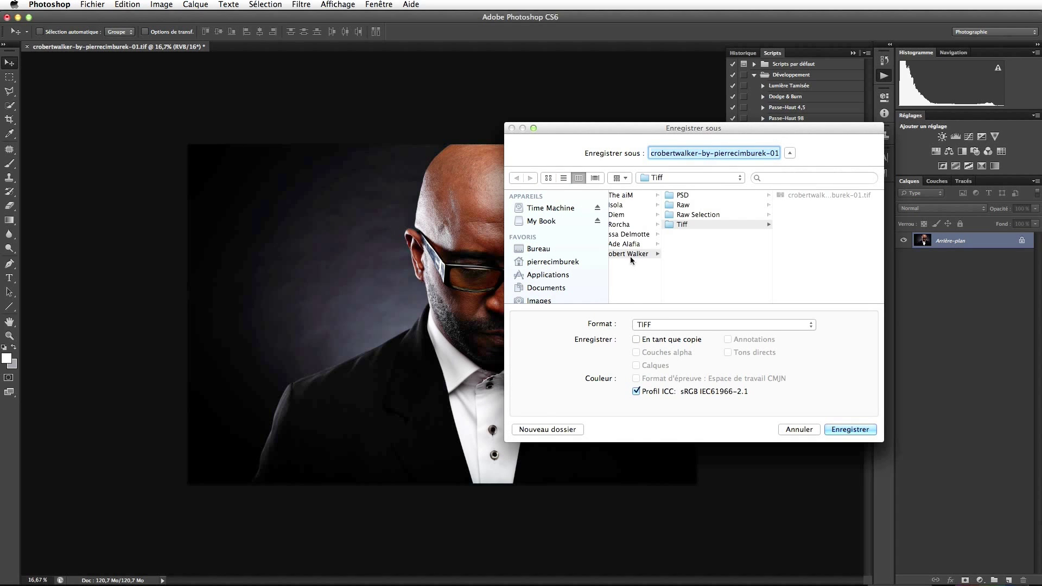
left_click(628, 254)
left_click(547, 429)
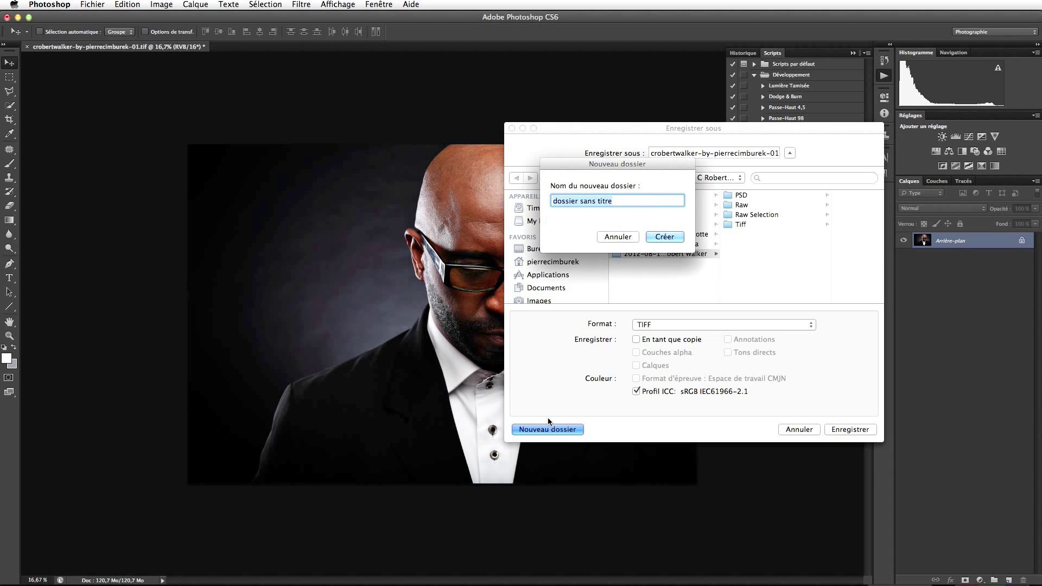
type("Jpeg")
key("Return")
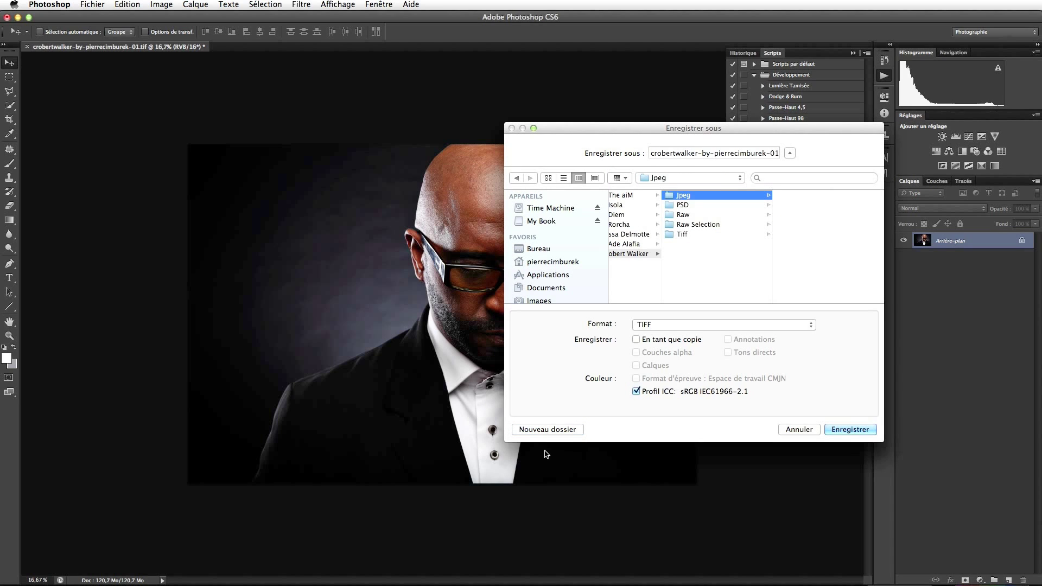
left_click(552, 429)
type("Full")
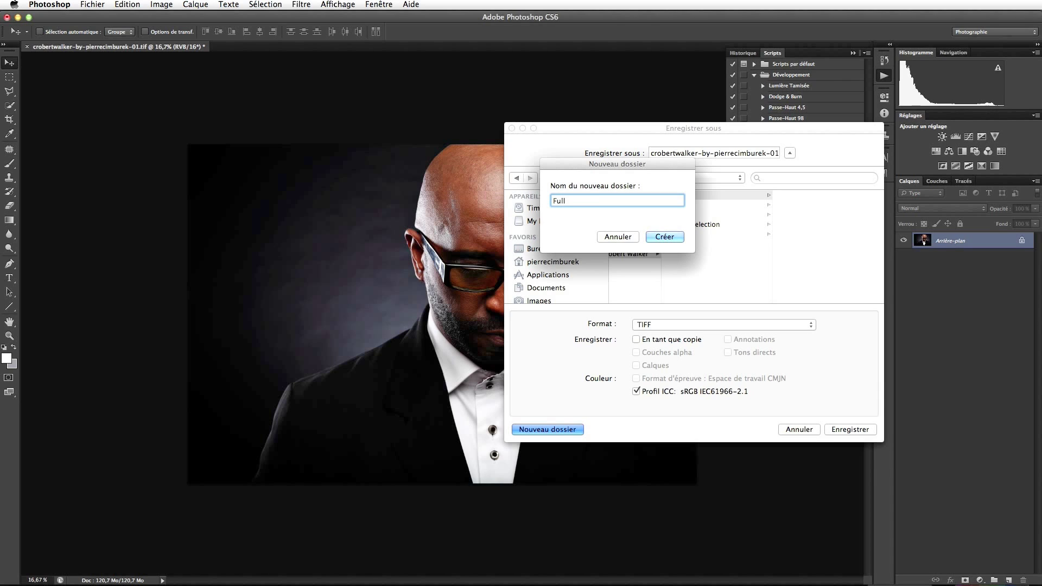
key("Return")
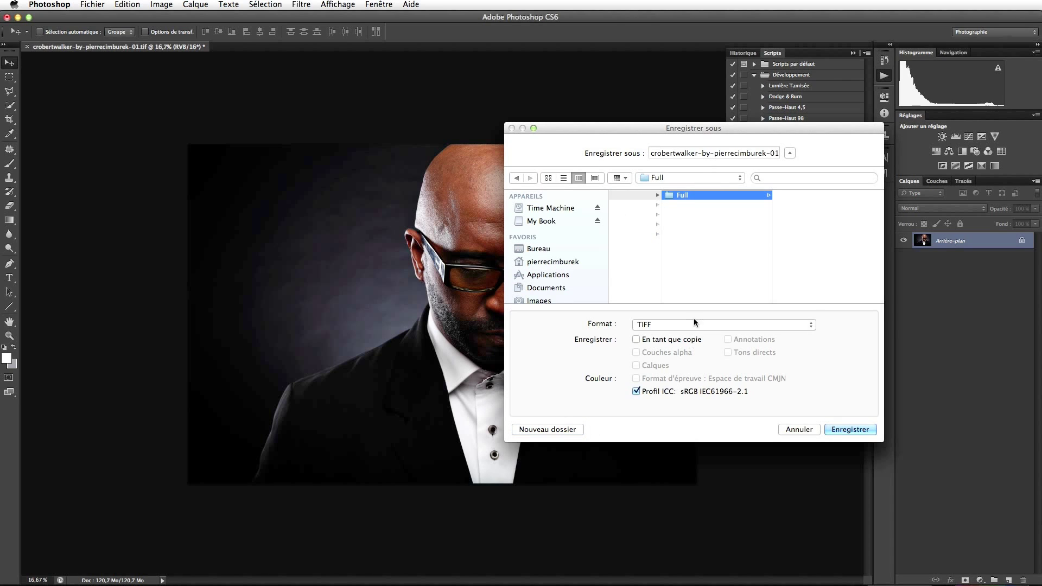
Save the portrait into Full as a JPEG at quality 12, Maximum.
left_click(693, 324)
left_click(694, 259)
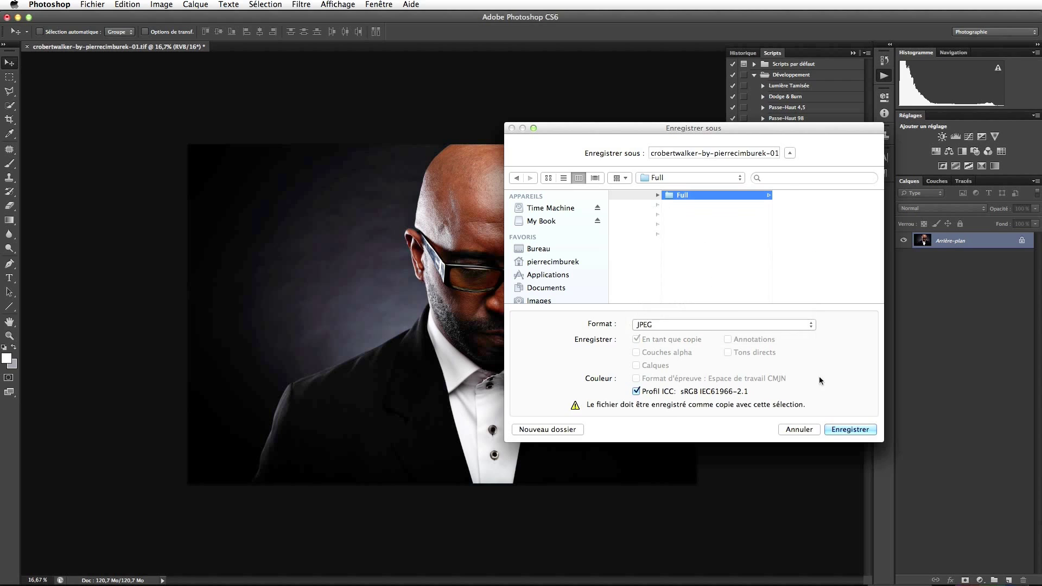
left_click(846, 430)
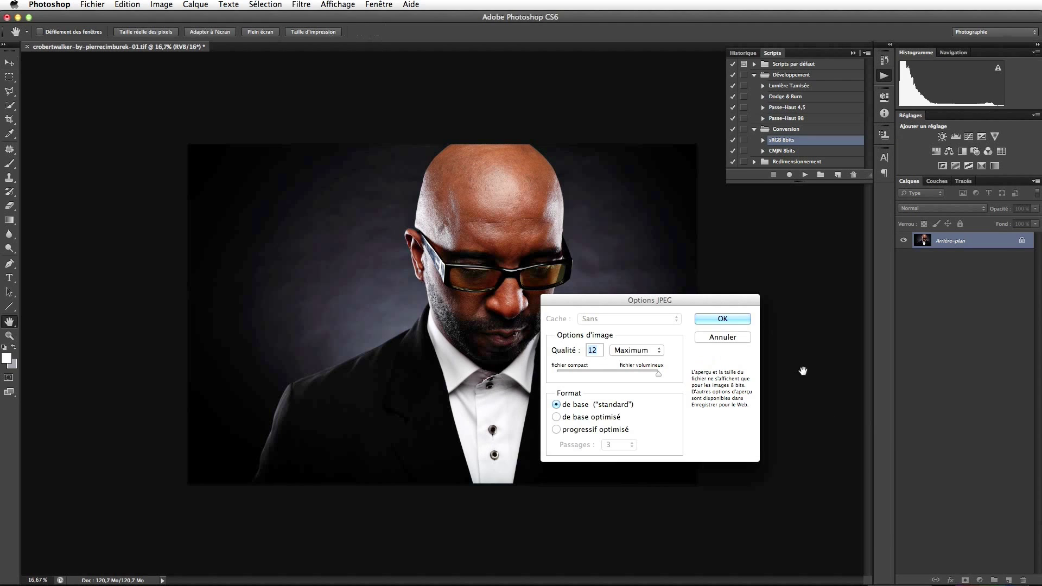
left_click(723, 319)
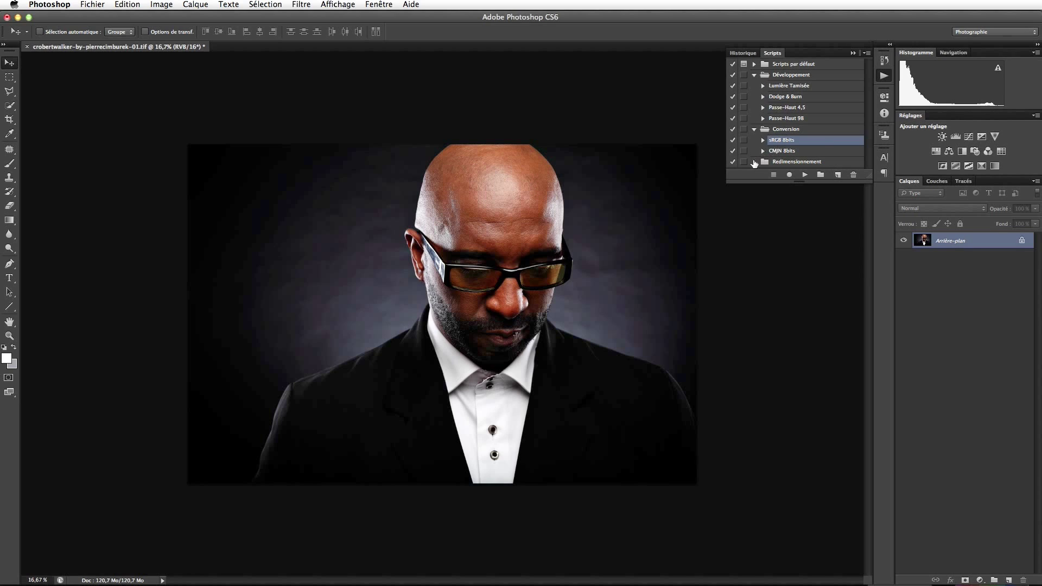
Play the Paysage 1200px action from the Redimensionnement set.
left_click(754, 162)
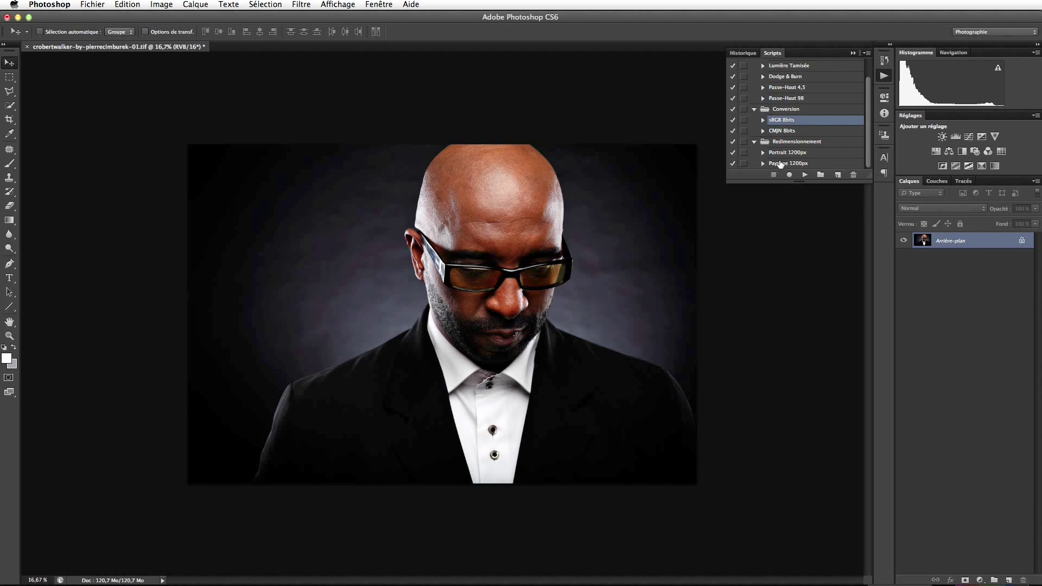
left_click(780, 164)
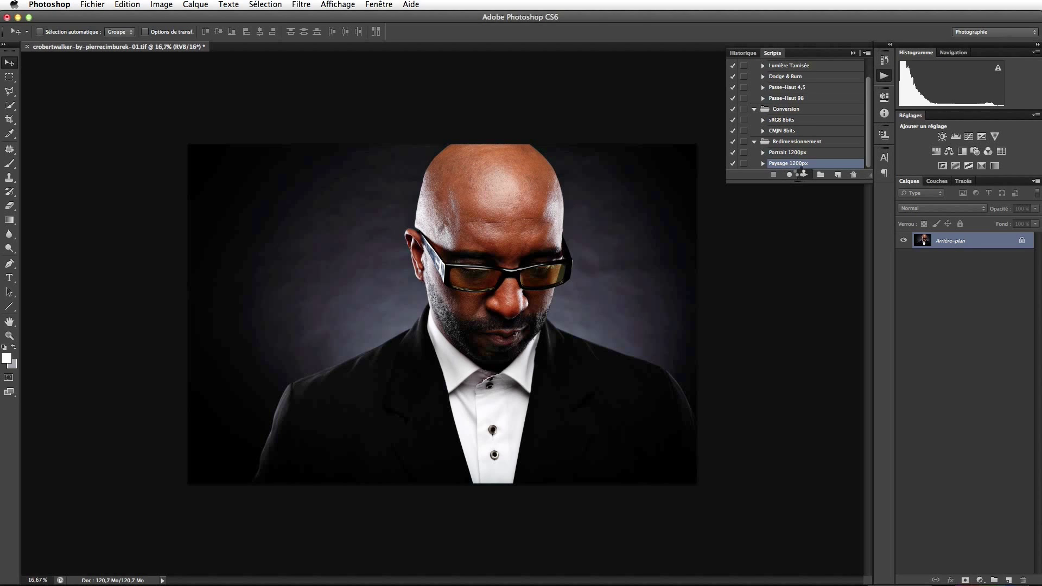
left_click(803, 174)
Zoom the resized portrait to 100%, return to the Move tool, and hide the Actions panel.
key("z")
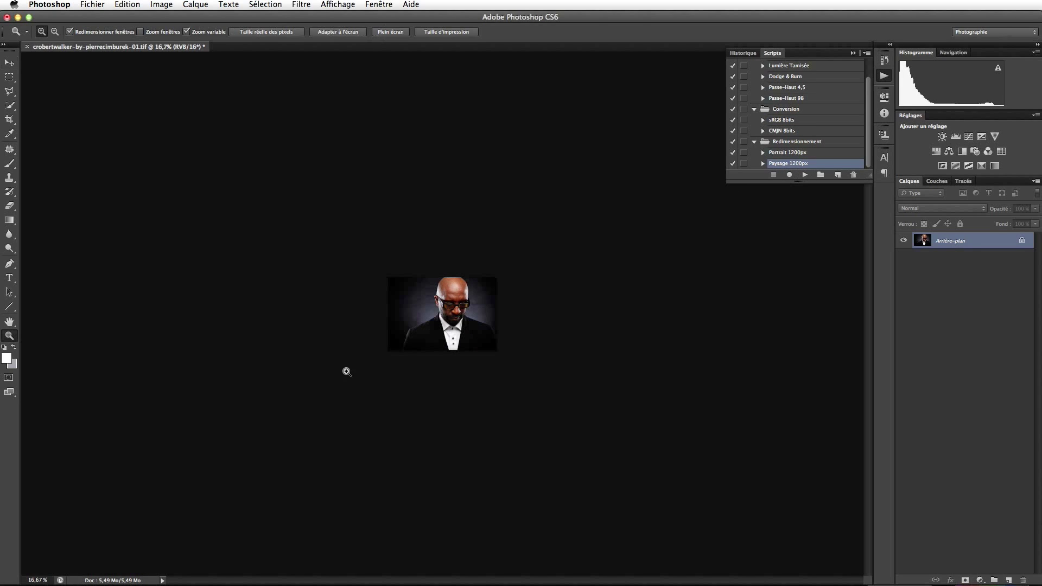
left_click(431, 329)
left_click(431, 329)
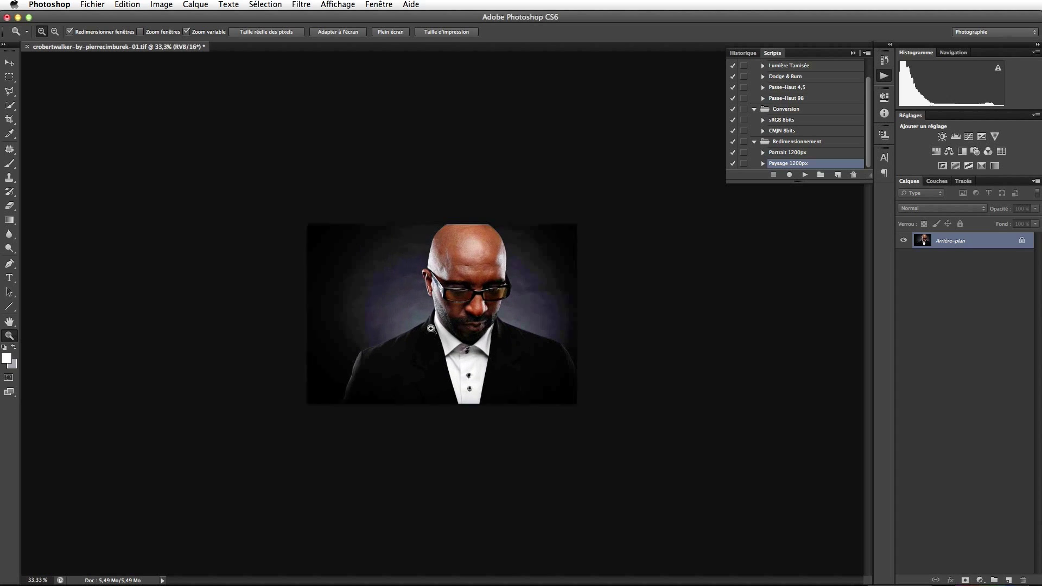
left_click(431, 329)
left_click(432, 329)
left_click(431, 329)
key("v")
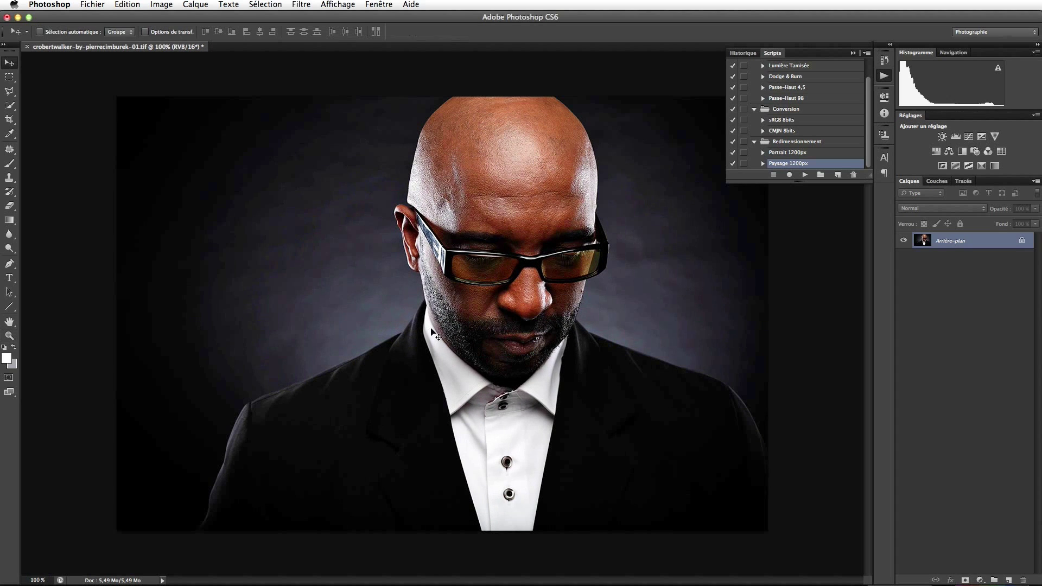
left_click(853, 53)
Duplicate Arrière-plan and apply Unsharp Mask to the copy at 69% gain, 0.4 px radius.
left_click_drag(957, 242, 1008, 579)
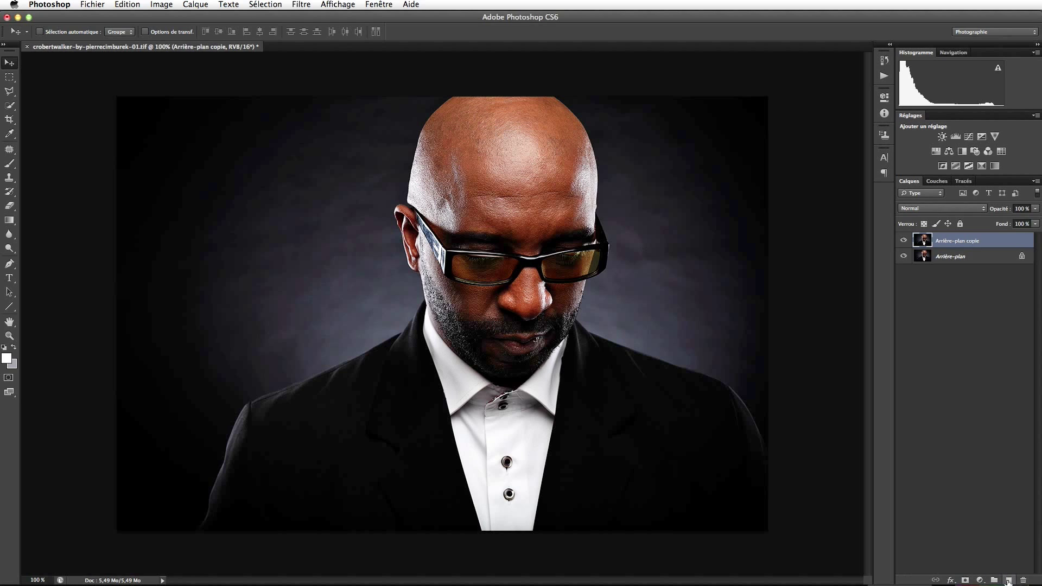
left_click(302, 5)
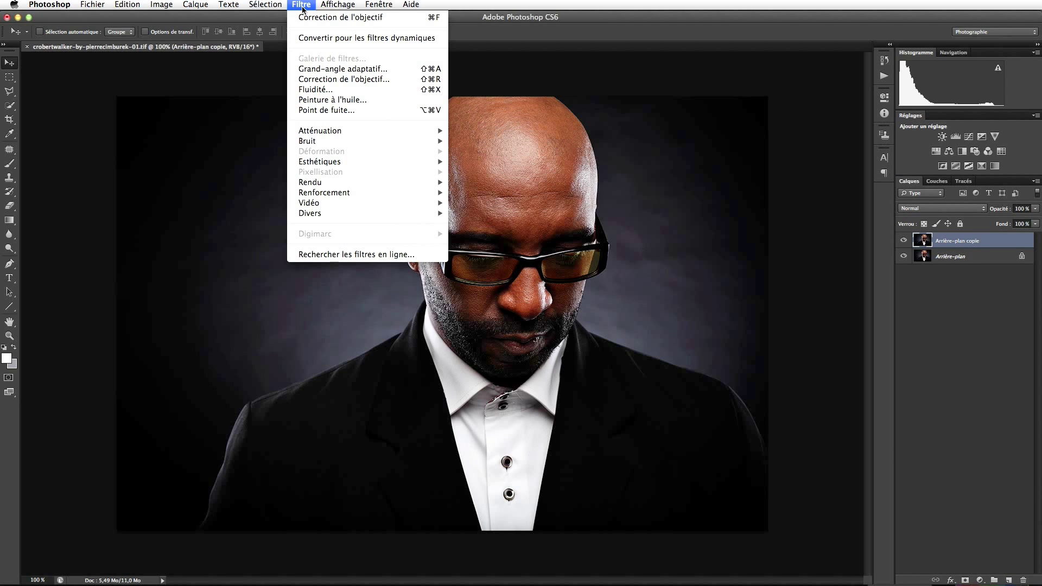
mouse_move(412, 193)
left_click(461, 194)
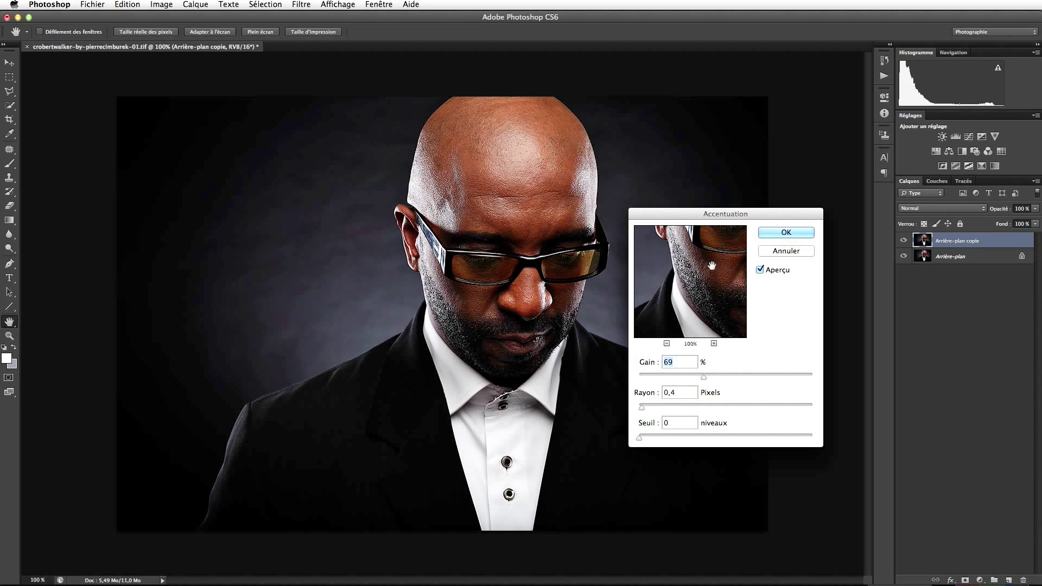
left_click(790, 236)
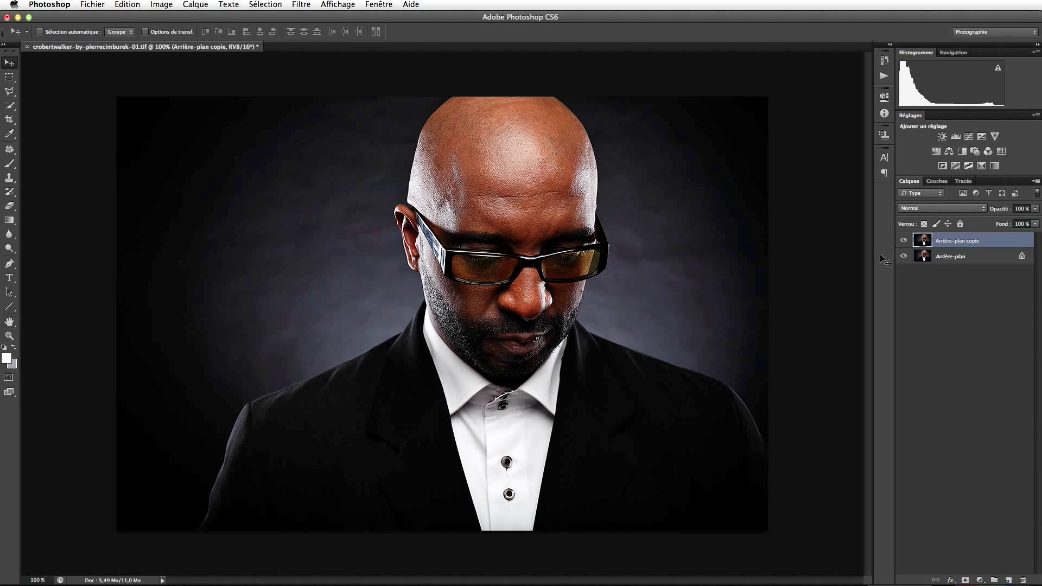
Lower the sharpened copy's opacity to 38% and merge it with Arrière-plan.
left_click(1035, 209)
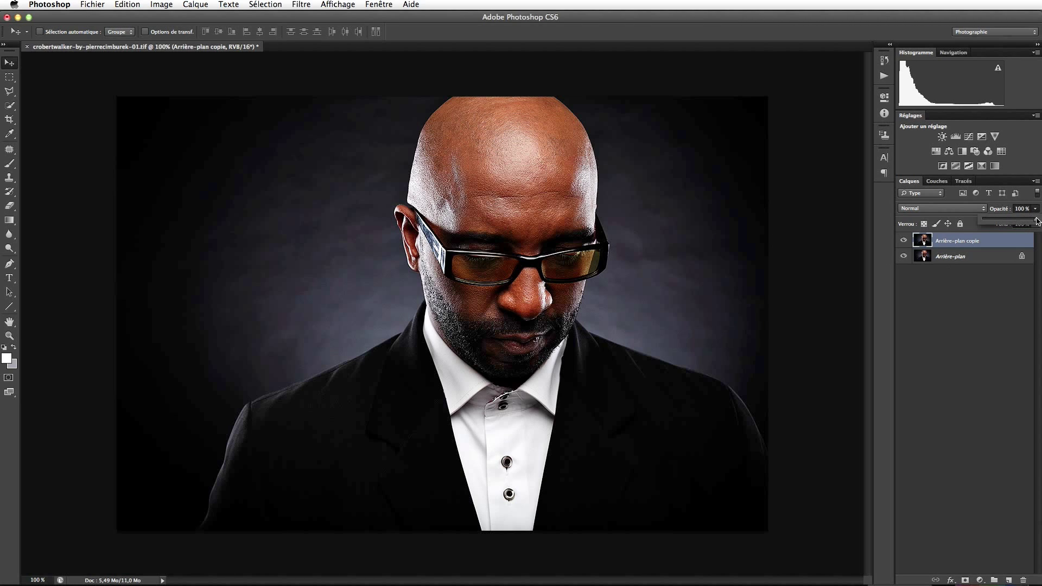
left_click_drag(1037, 221, 1003, 220)
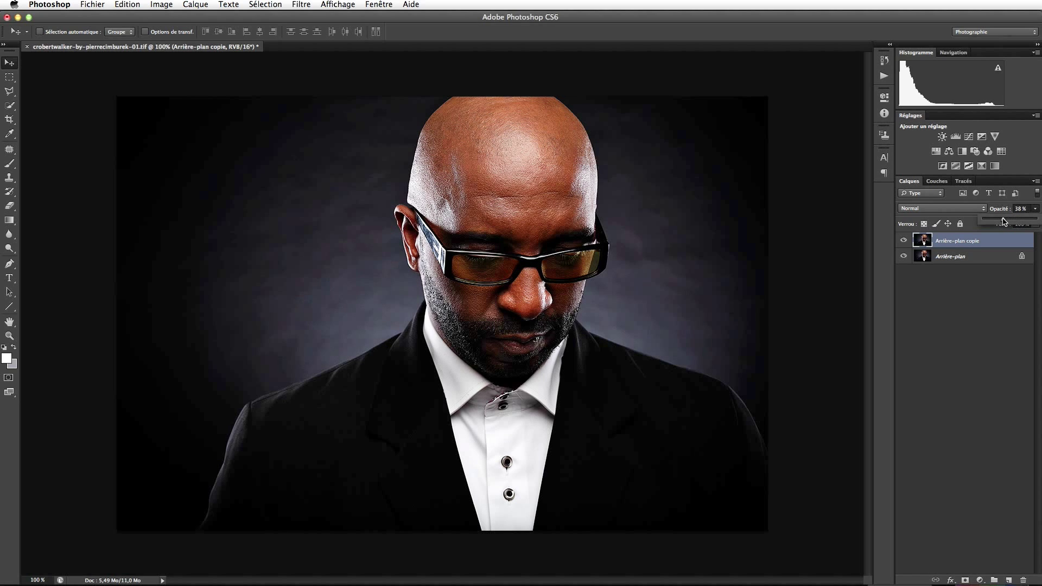
left_click(902, 246)
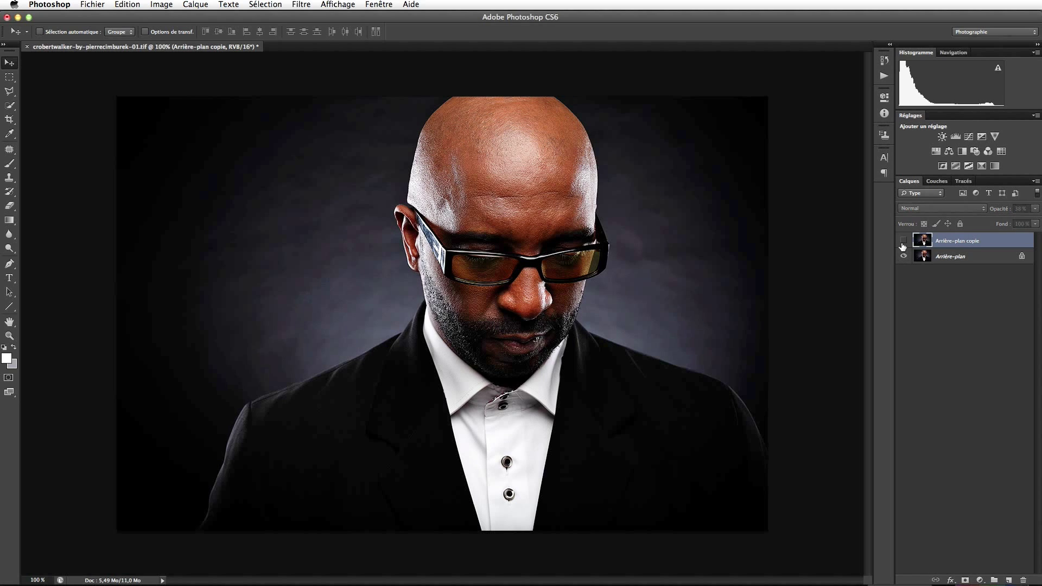
left_click(944, 261, "shift")
key("super+e")
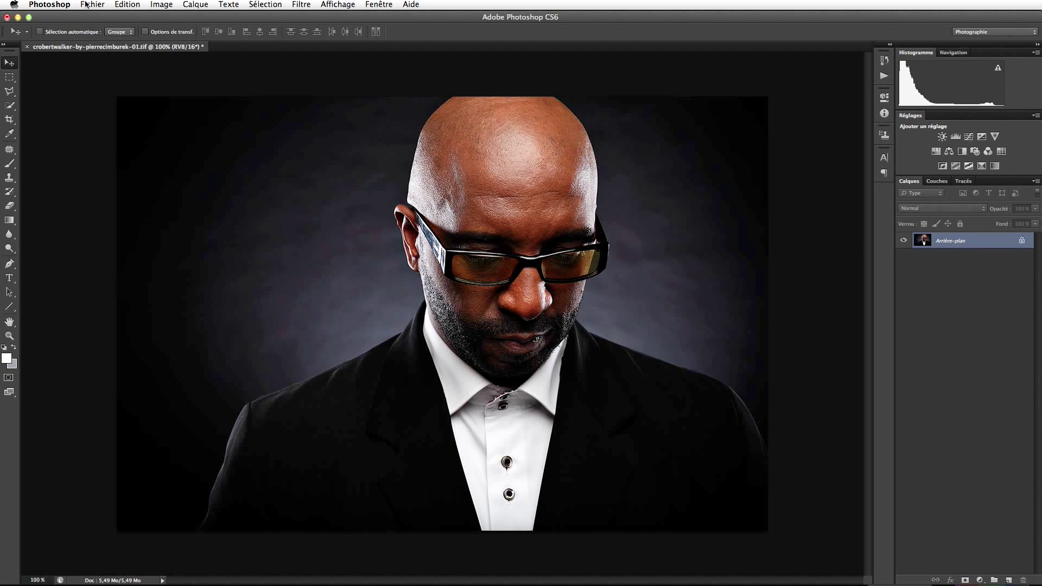
Start Save As and create a new Web folder inside the Jpeg folder.
left_click(92, 4)
left_click(150, 131)
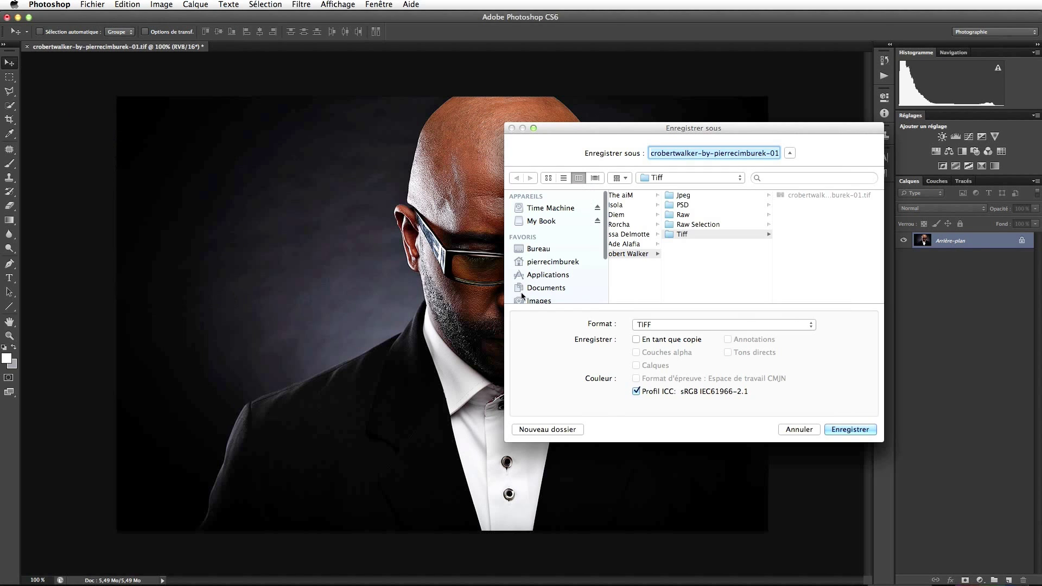
left_click(682, 196)
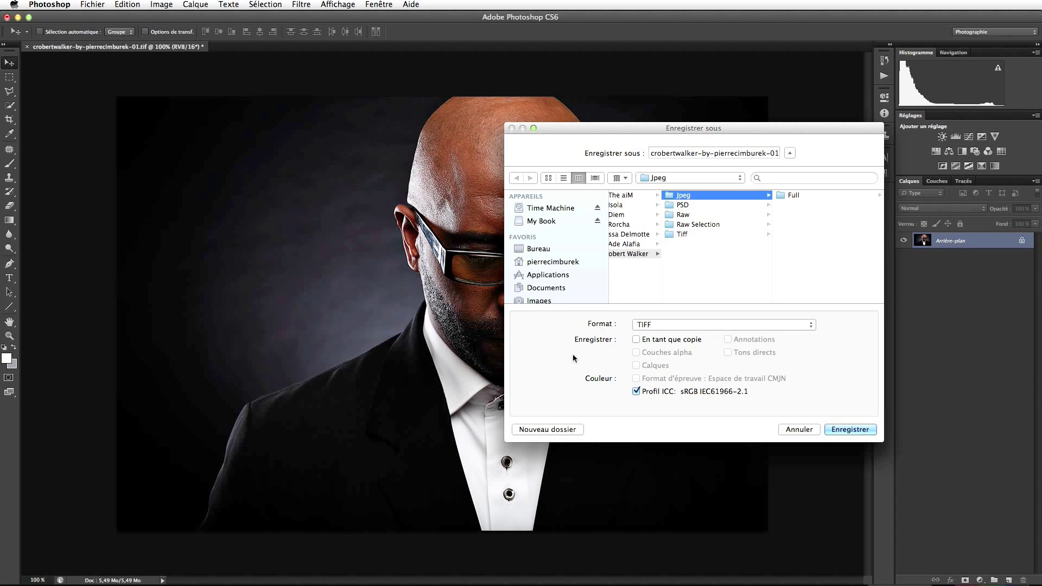
left_click(564, 429)
type("Web")
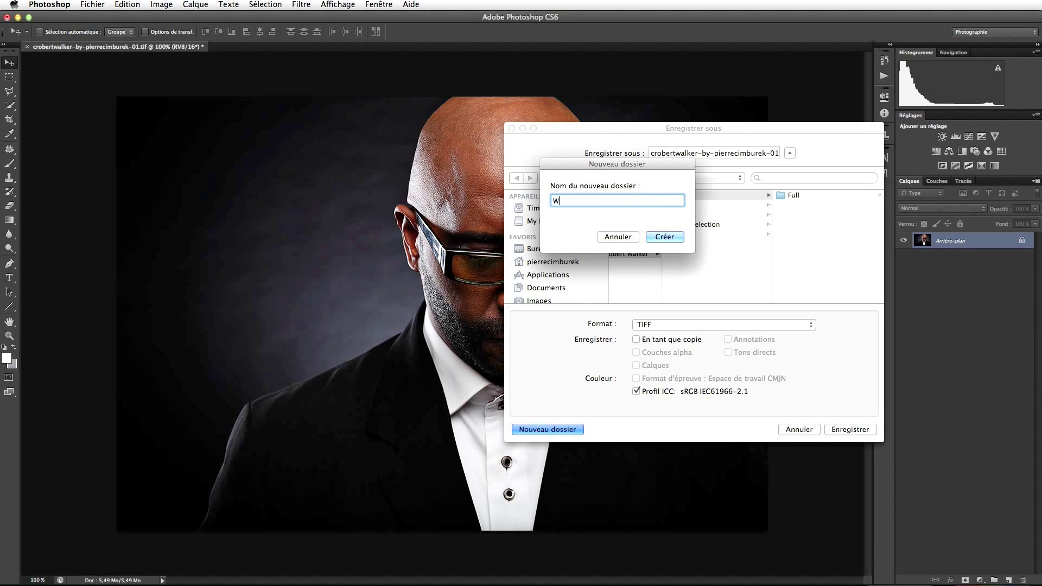
key("Return")
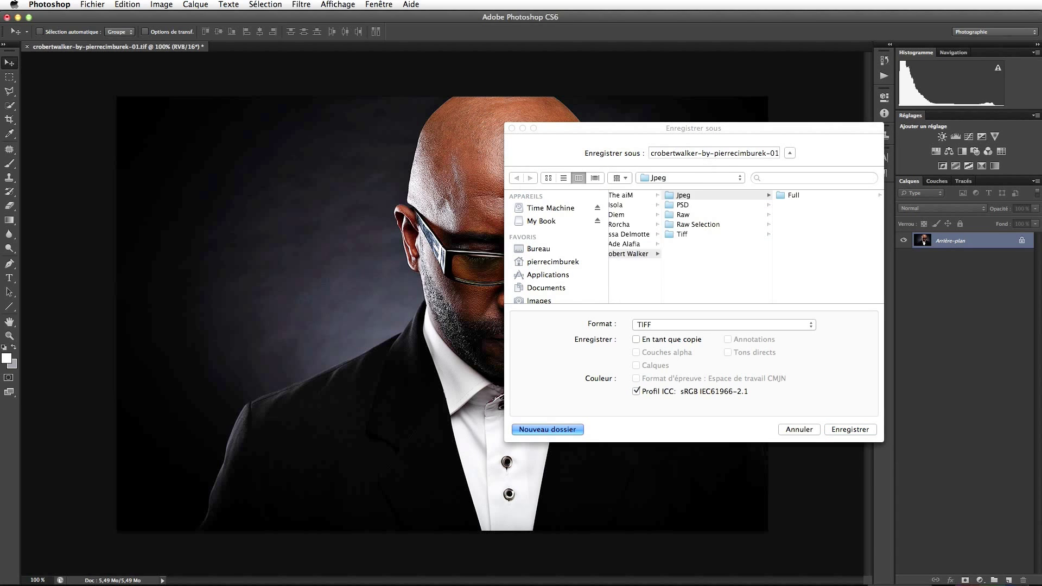
Save the web-sized portrait into Web as a quality-12 JPEG, then switch to Finder.
left_click(671, 325)
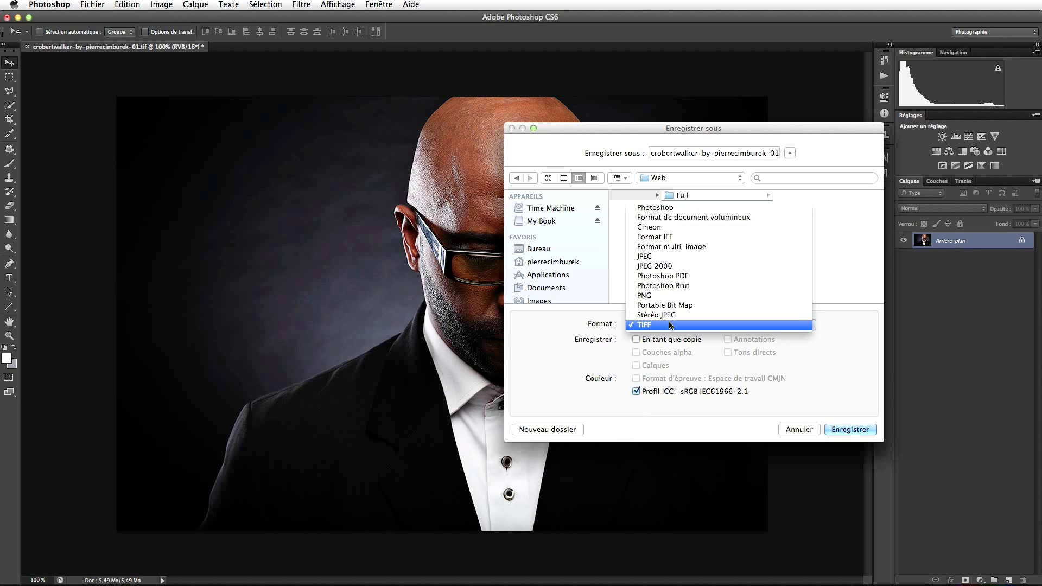
left_click(670, 257)
left_click(846, 429)
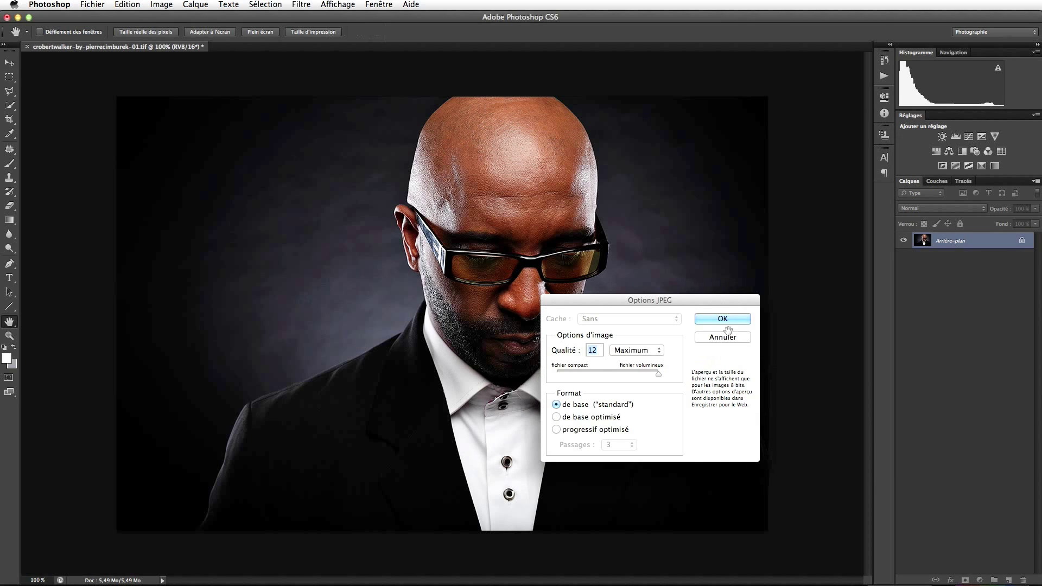
left_click(711, 320)
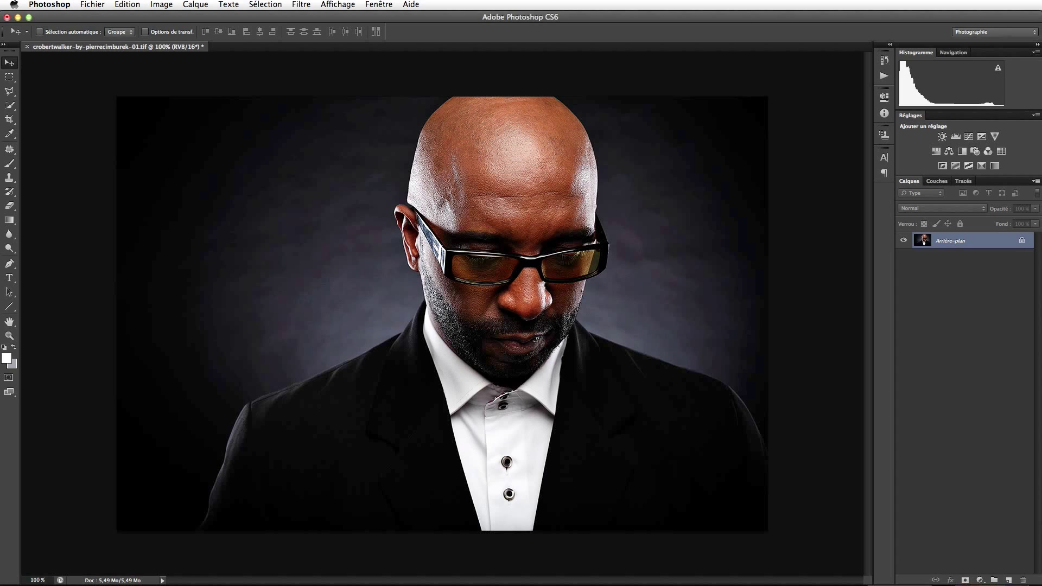
key("super+Tab")
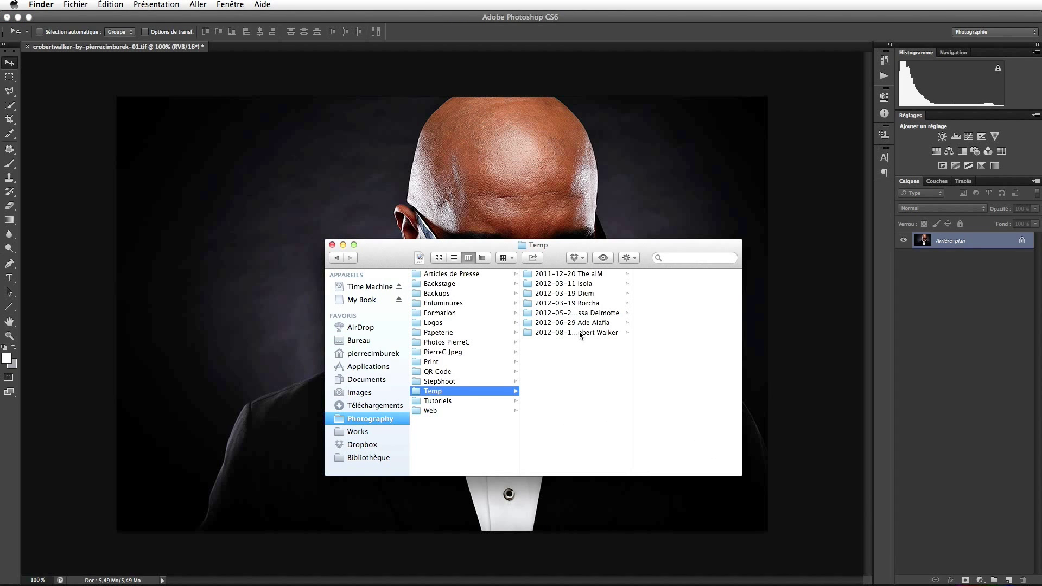
Open the 2012-08 portrait session folder and check the Jpeg Full and Web exports.
left_click(579, 332)
left_click(650, 276)
left_click(650, 275)
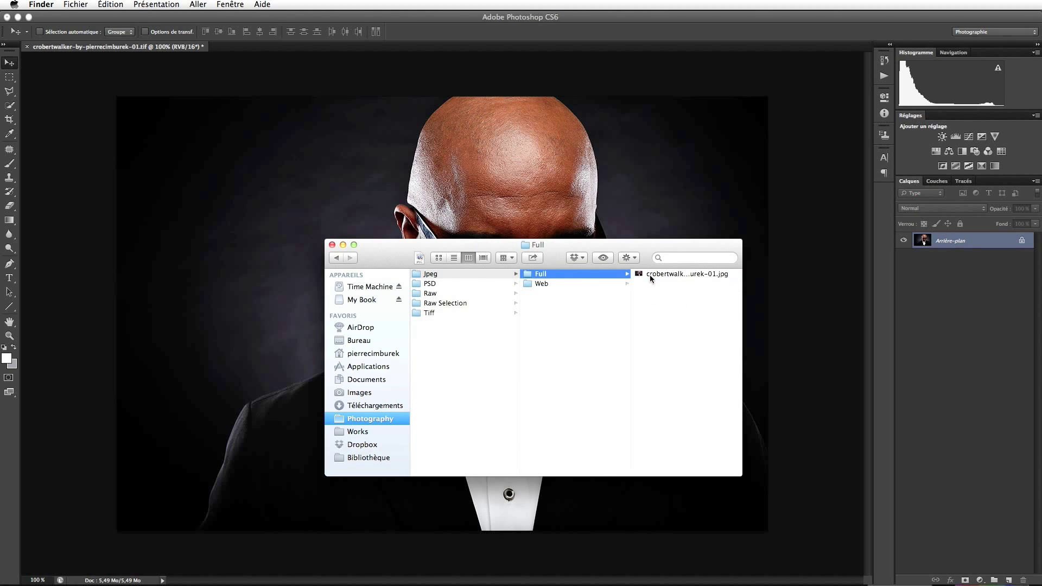
left_click(607, 282)
Check the PSD, Raw, Raw Selection and Tiff folders, then close the Finder window.
left_click(458, 284)
left_click(475, 294)
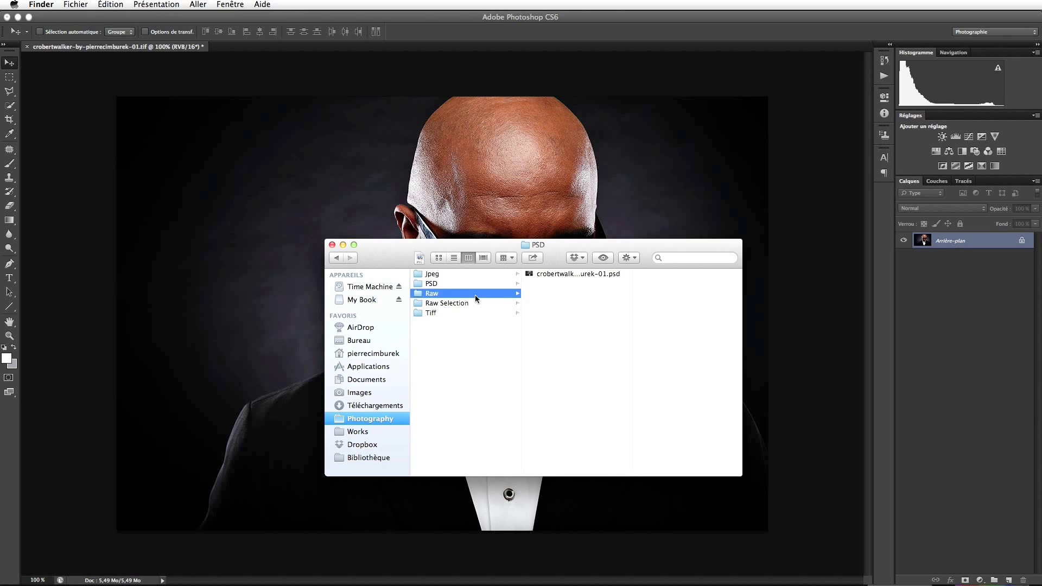
scroll(553, 339, "down", 5)
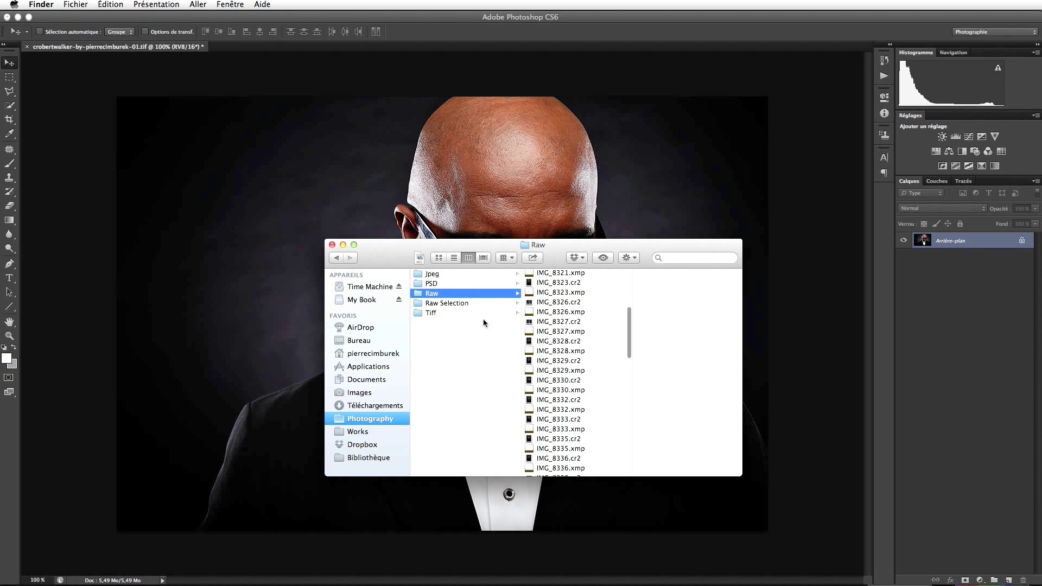
left_click(463, 304)
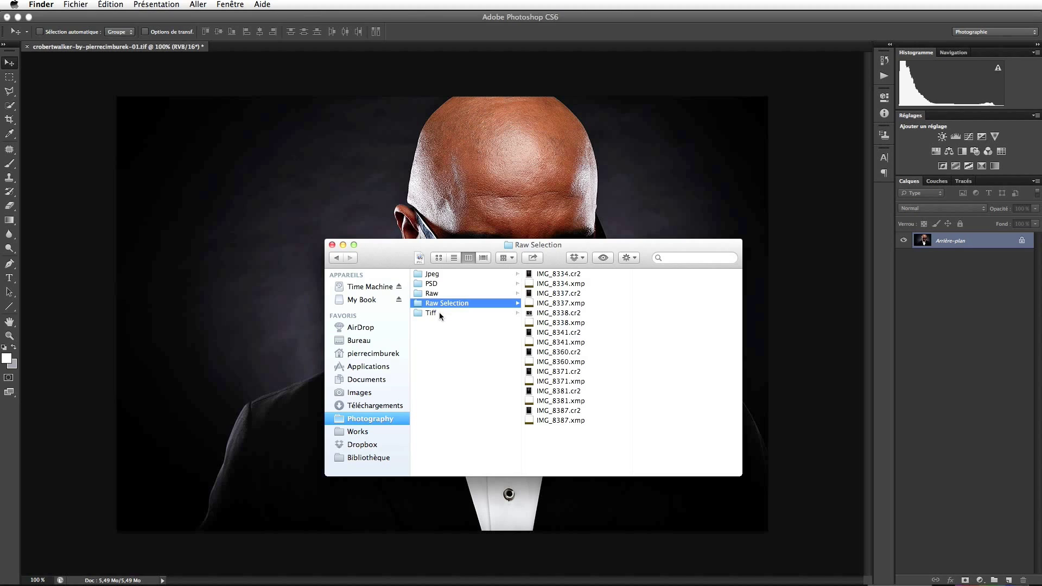
left_click(440, 314)
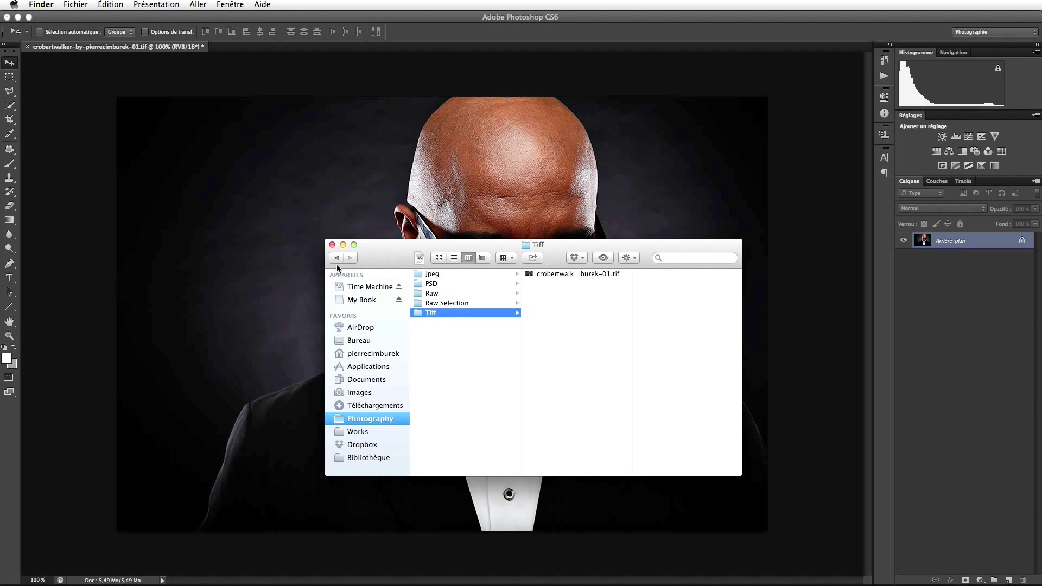
left_click(332, 246)
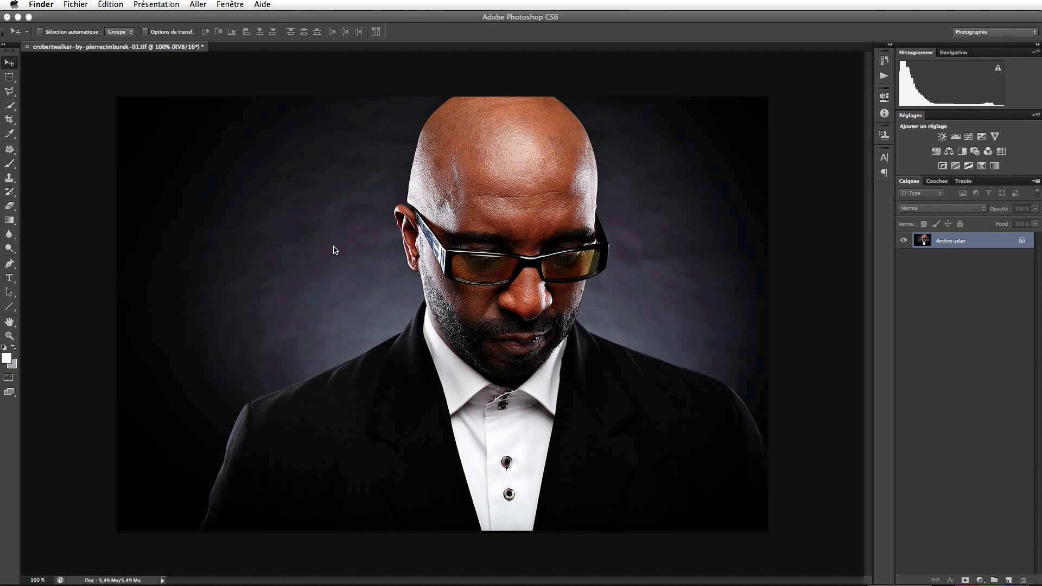